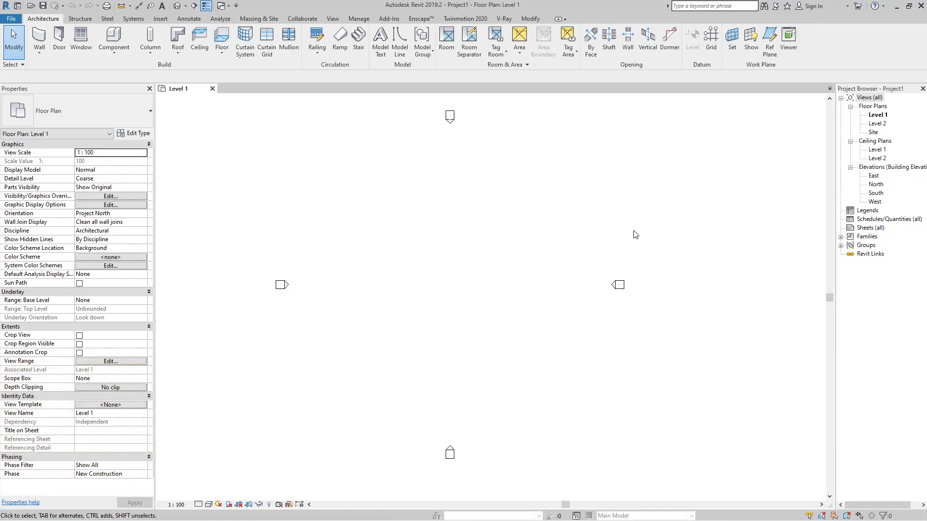
Create a new family from the Metric Door.rft template
click(12, 18)
mouse_move(35, 60)
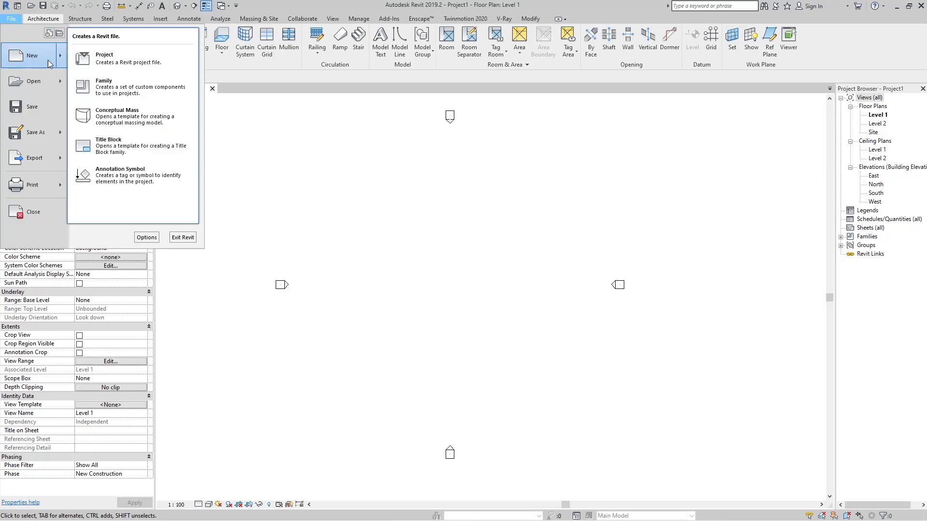
click(115, 92)
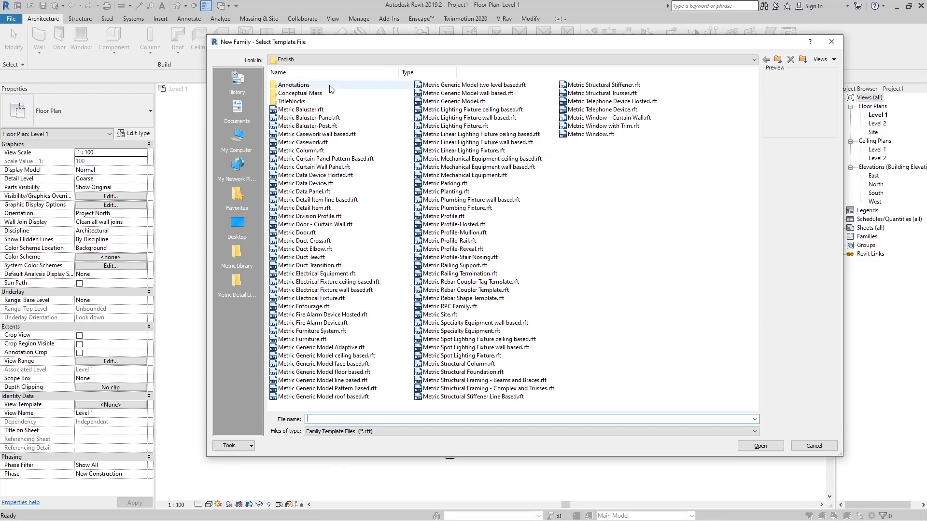
click(297, 234)
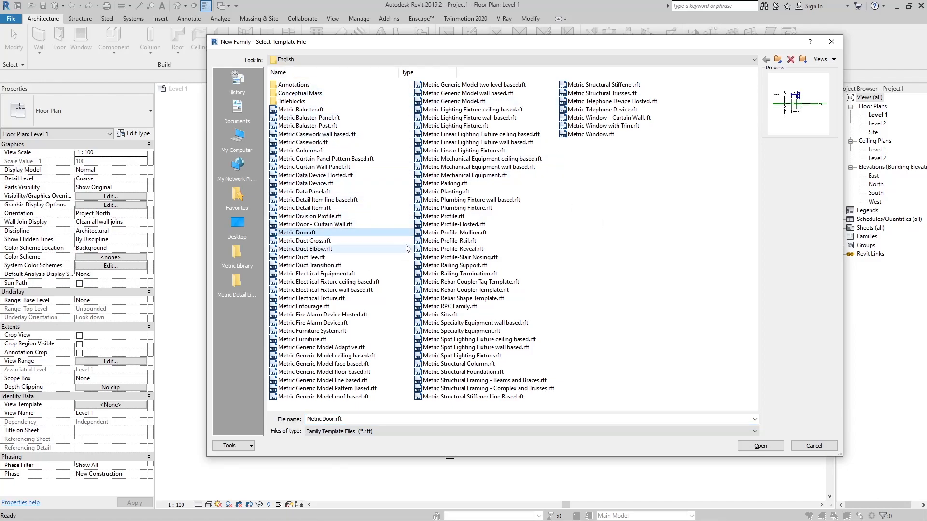
click(759, 446)
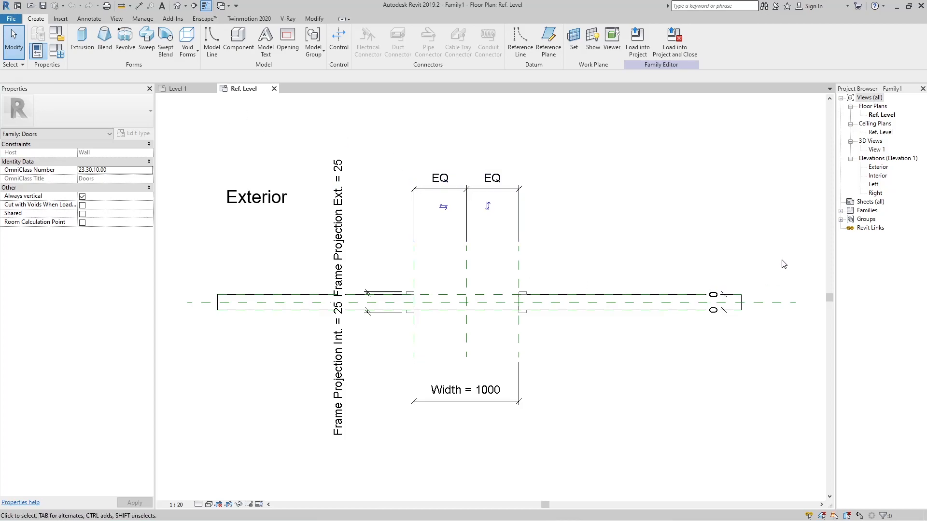
Open the Exterior elevation and the 3D view View 1, and inspect the host wall
click(871, 141)
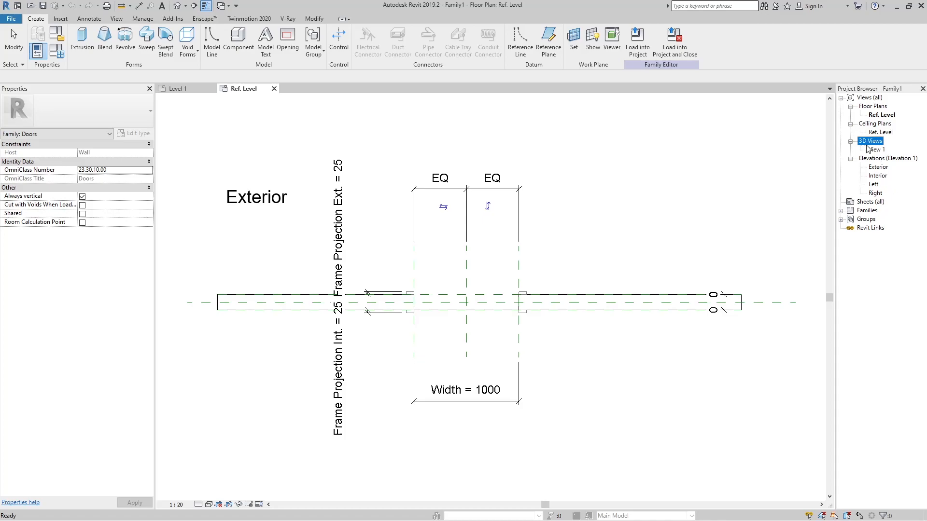
double_click(878, 168)
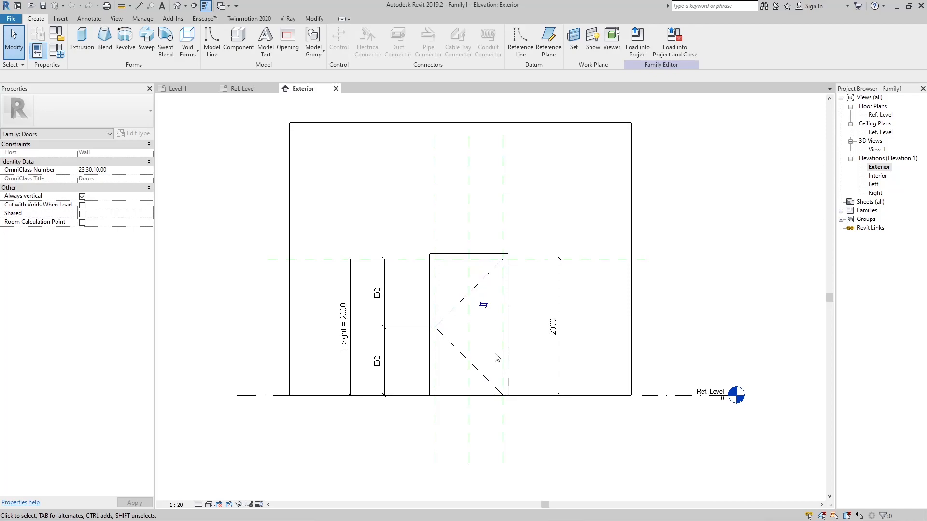
click(875, 150)
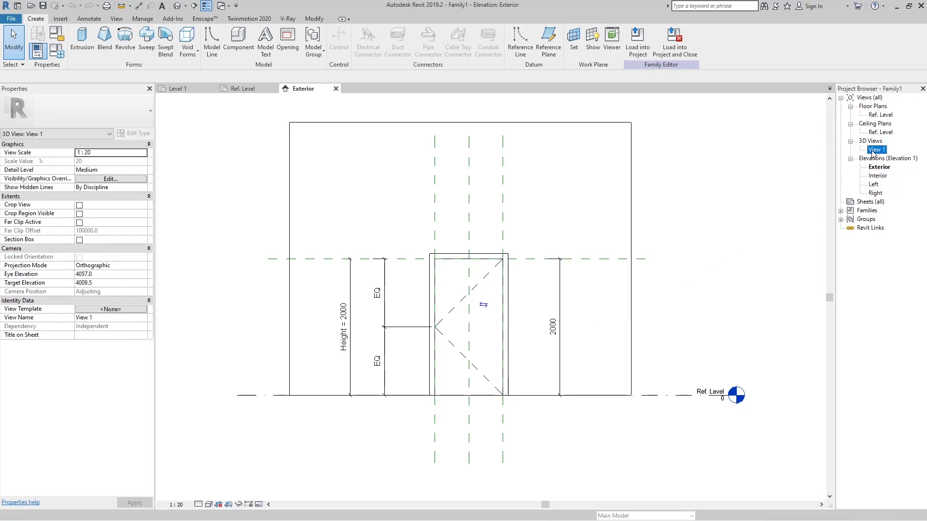
double_click(874, 150)
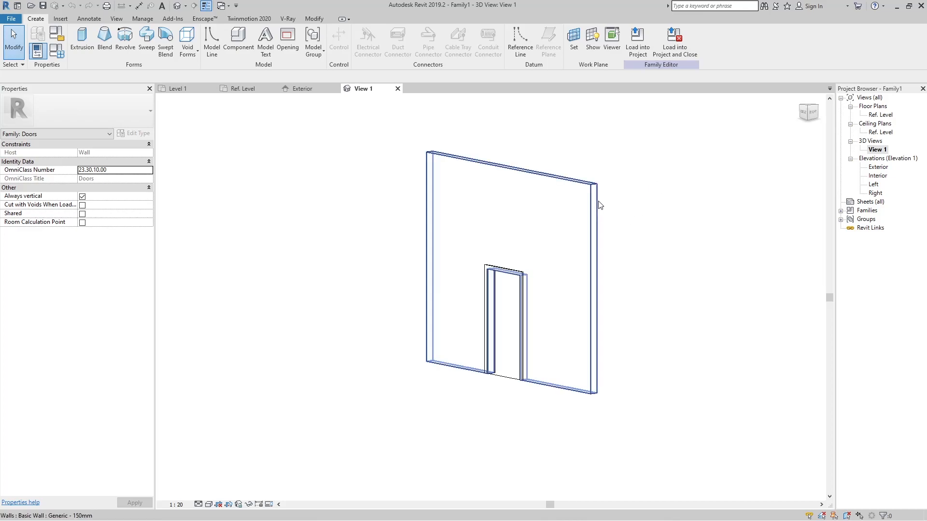
click(610, 194)
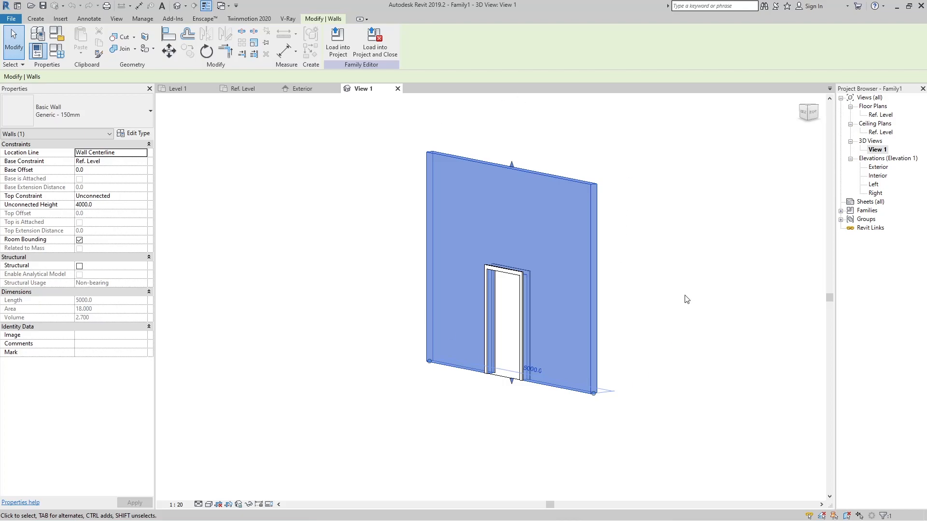
click(683, 315)
Delete the default door frame trim from both the exterior and interior sides of the wall opening
scroll(502, 325, up, 2)
shift+middle_drag(502, 325, 523, 337)
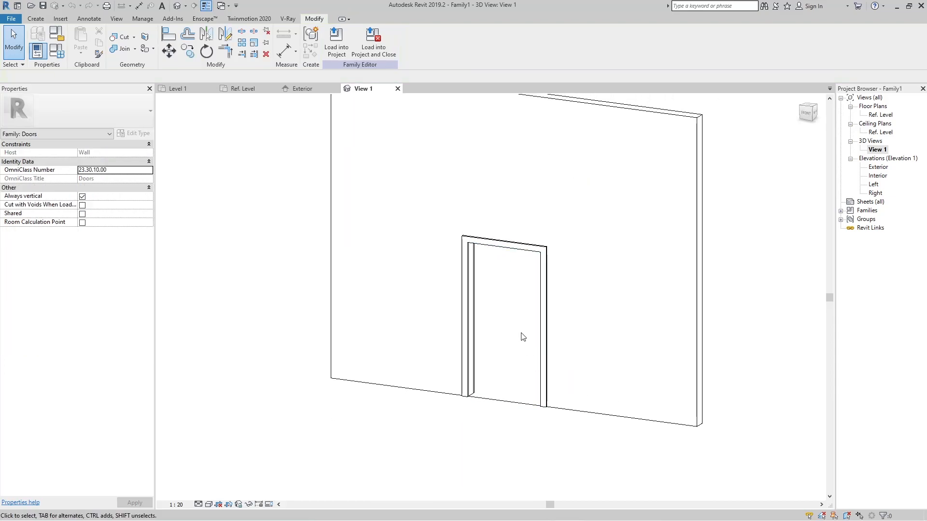
click(504, 252)
click(482, 265)
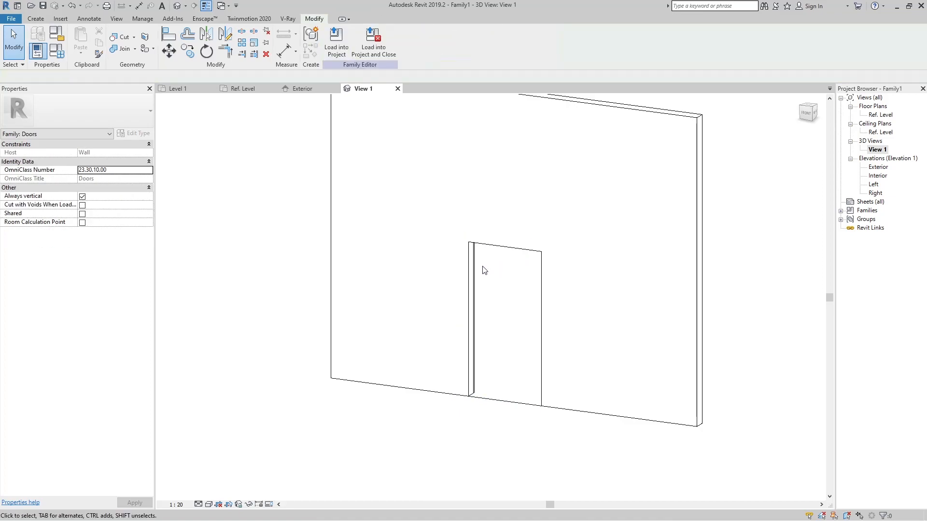
shift+middle_drag(586, 317, 305, 325)
click(498, 259)
key(Delete)
Select the wall's opening cut in the 3D view and open its boundary sketch for editing
shift+middle_drag(533, 505, 535, 403)
key(Tab)
click(518, 409)
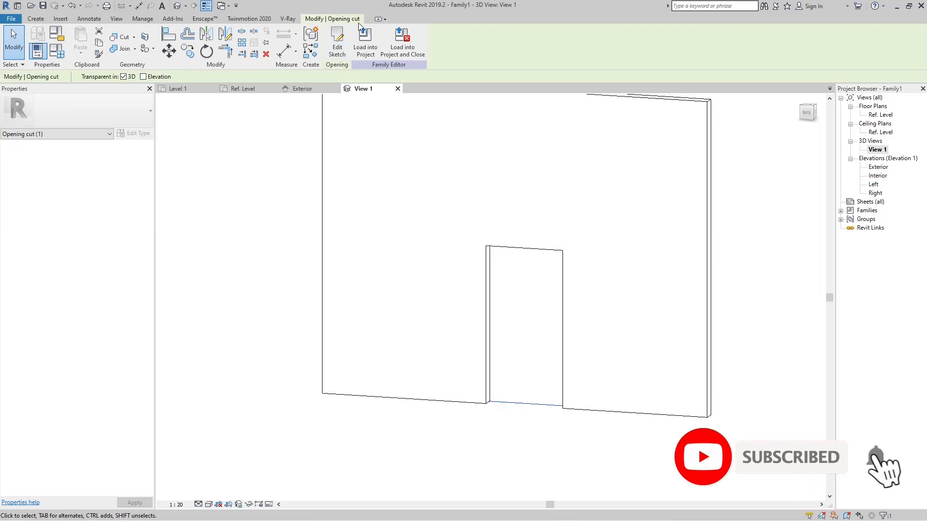
click(338, 46)
shift+middle_drag(490, 375, 502, 355)
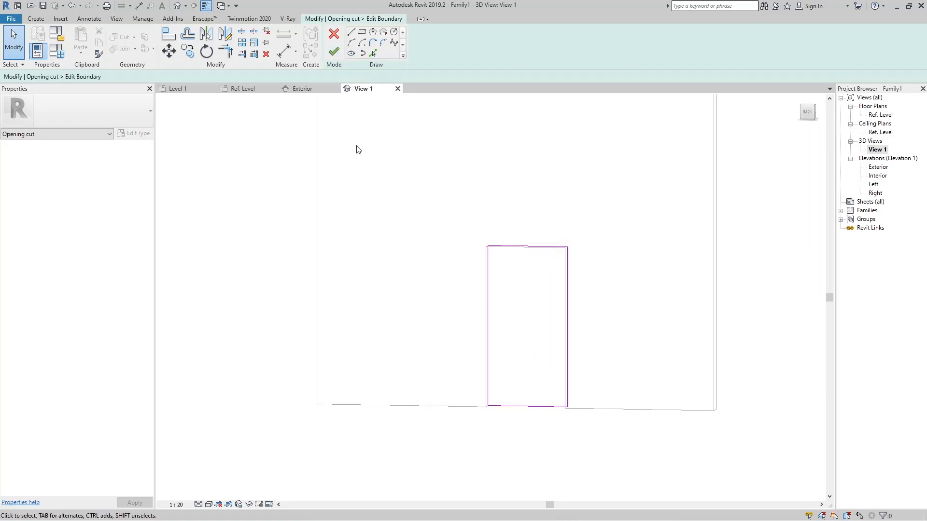
Examine the opening cut's boundary against the reference planes in the Exterior elevation, and finish the sketch
click(309, 89)
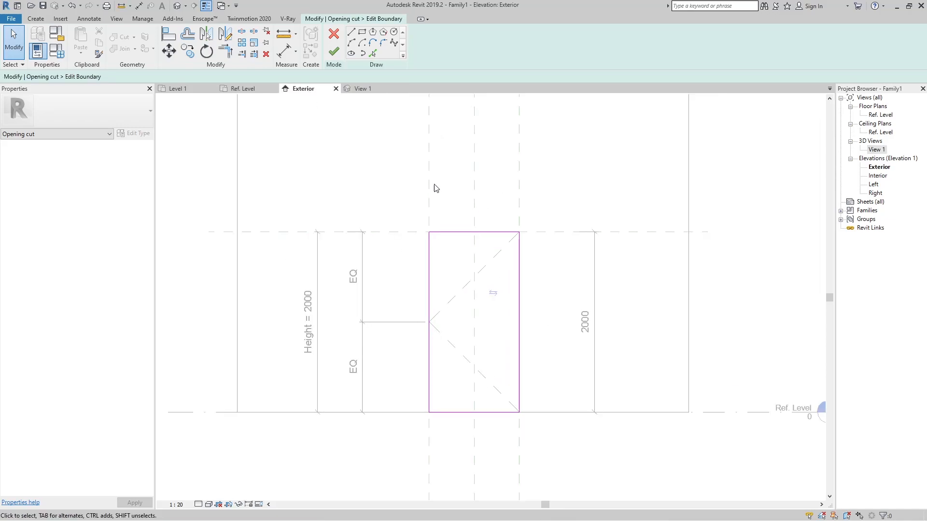
scroll(521, 360, down, 2)
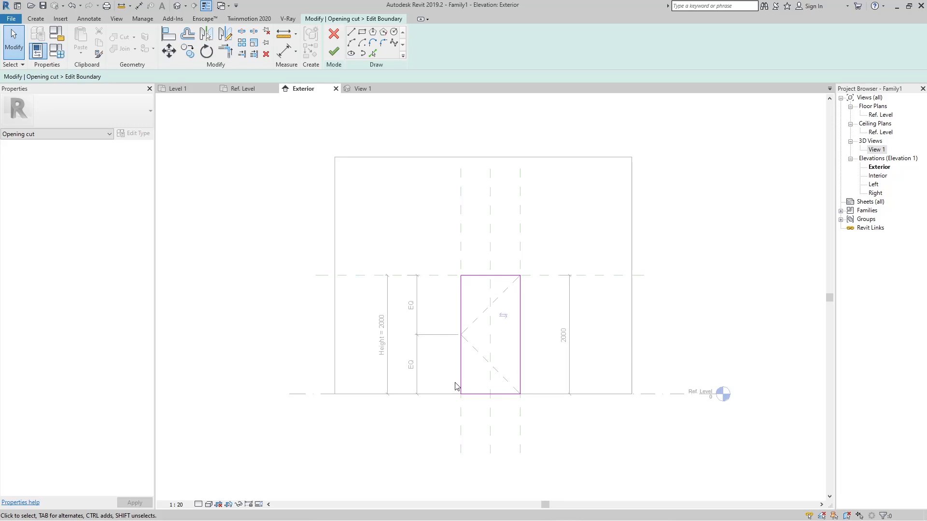
scroll(535, 359, up, 2)
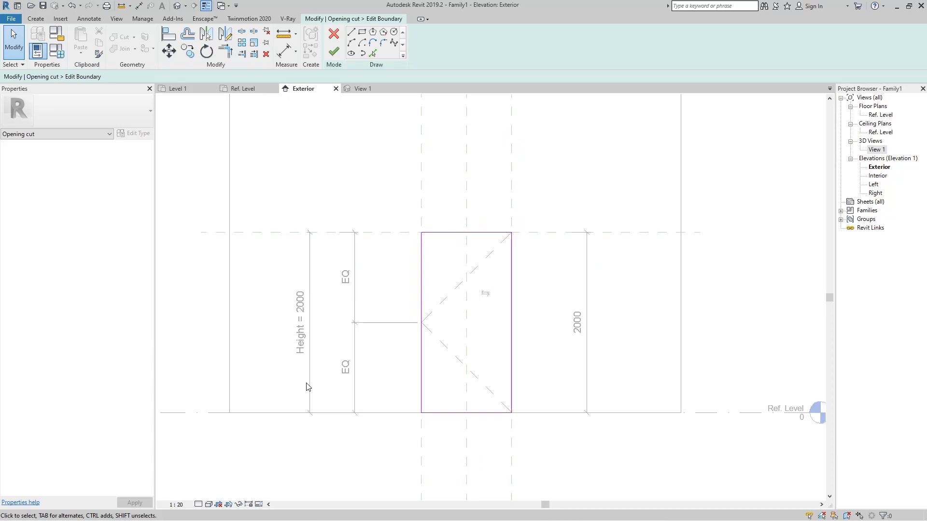
scroll(328, 385, down, 1)
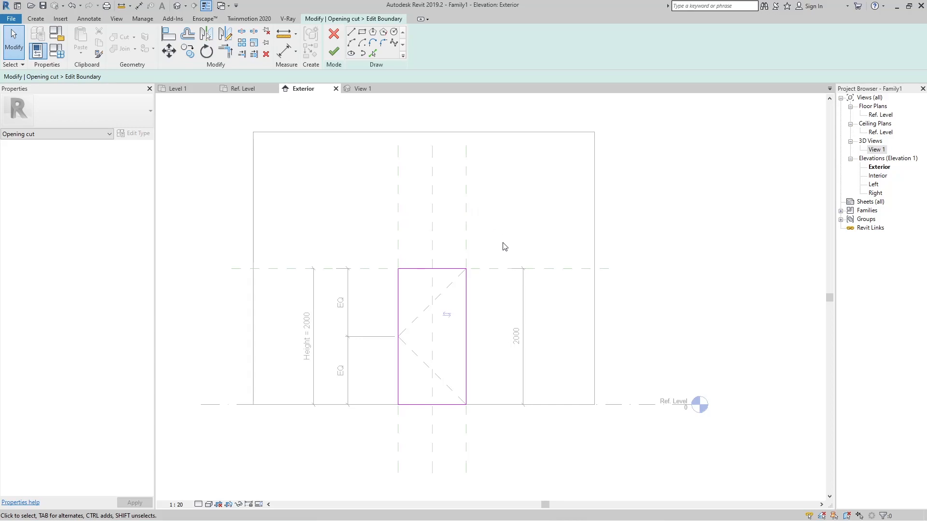
scroll(510, 248, down, 1)
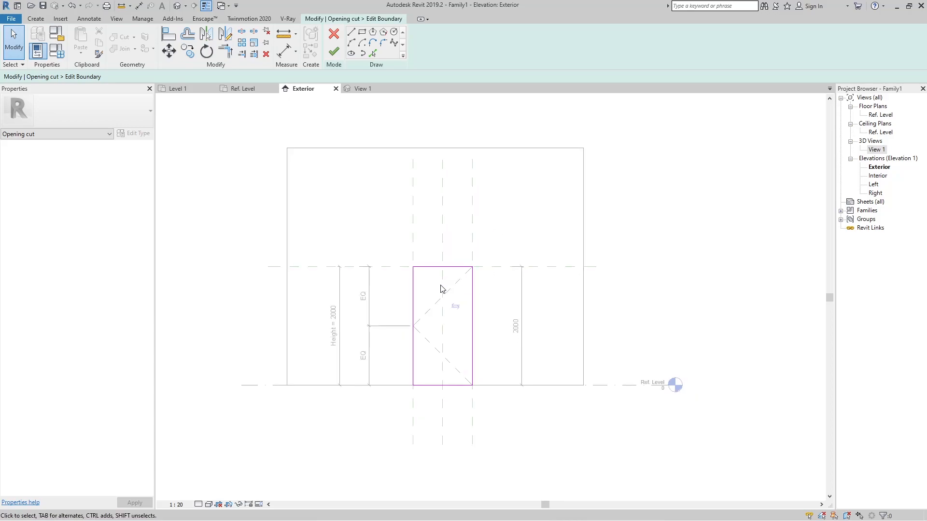
scroll(440, 284, up, 1)
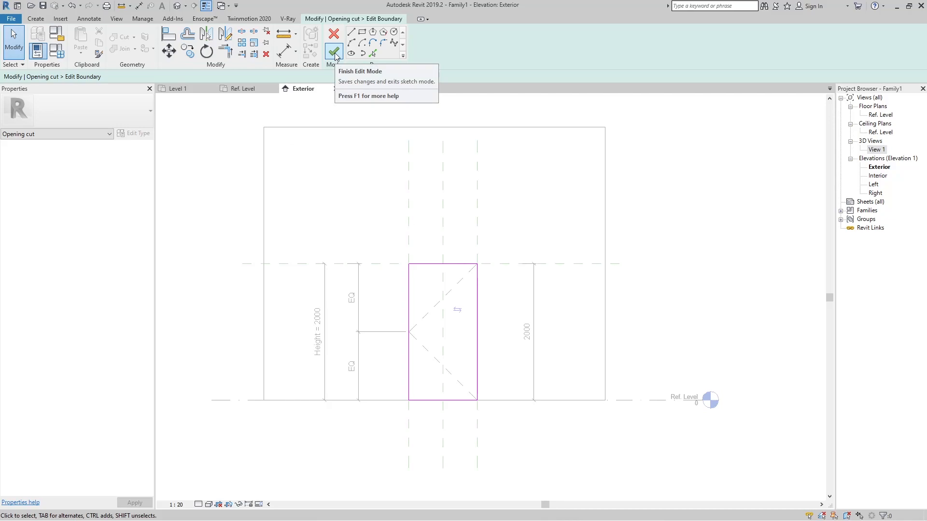
click(334, 52)
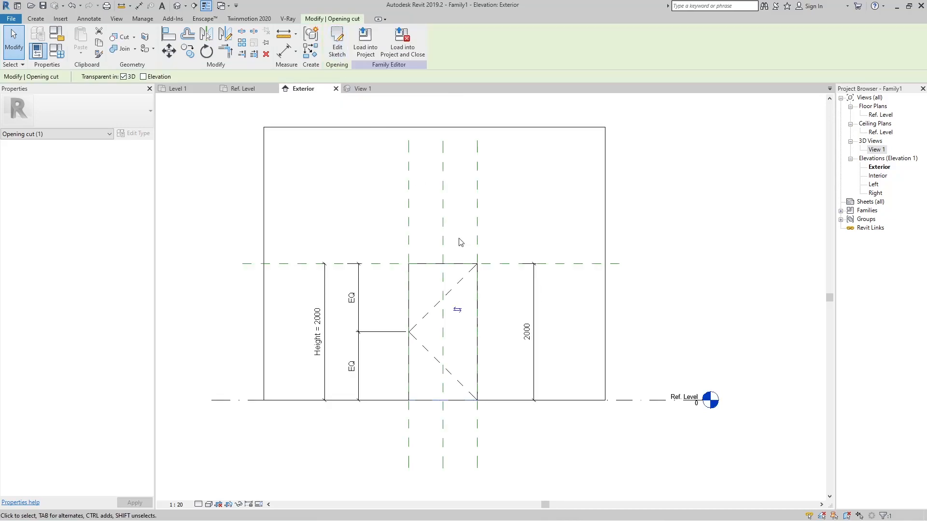
Inspect the door's elevation swing line in the Exterior elevation and clear the selection
click(682, 267)
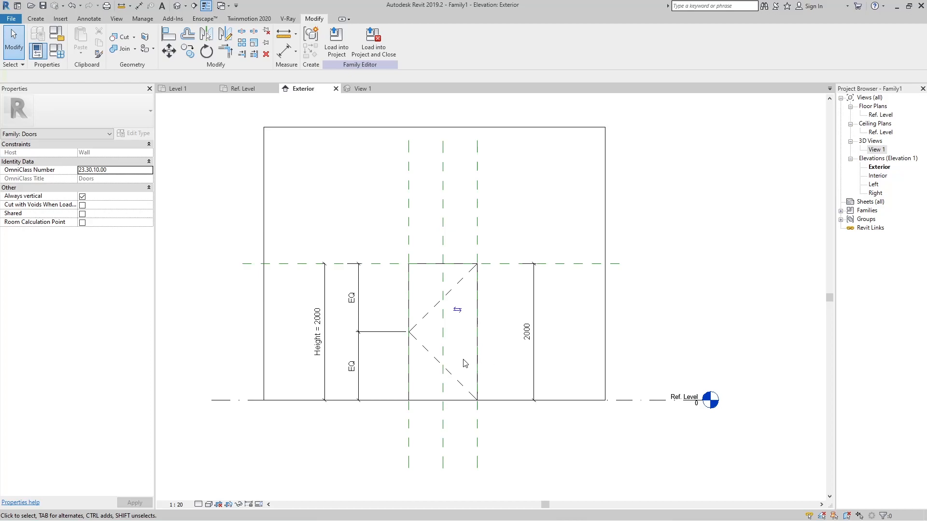
click(433, 357)
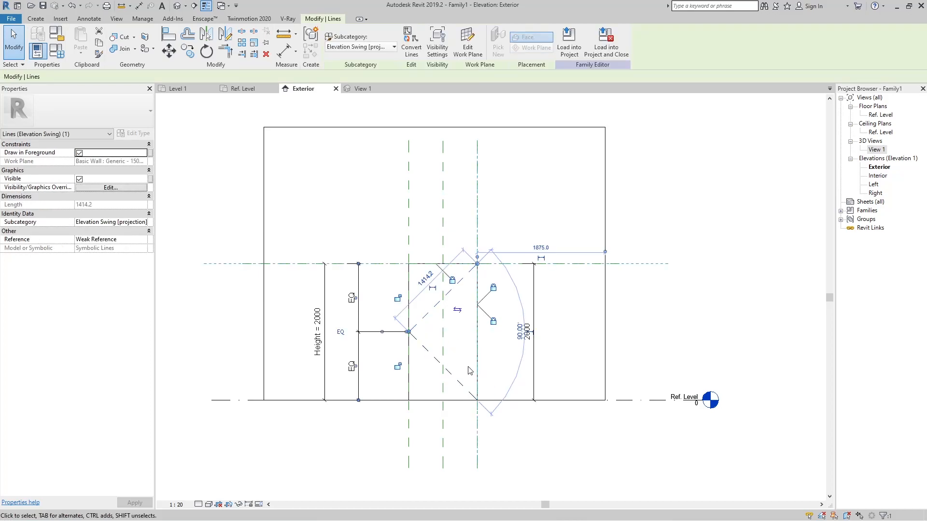
click(506, 435)
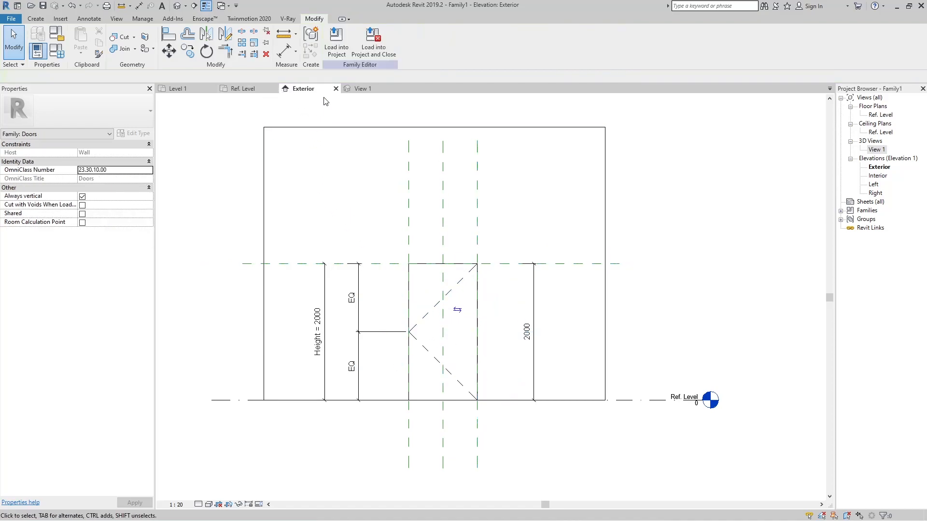
Close the project's Level 1 view and tile the Ref. Level, Exterior and View 1 views
click(243, 89)
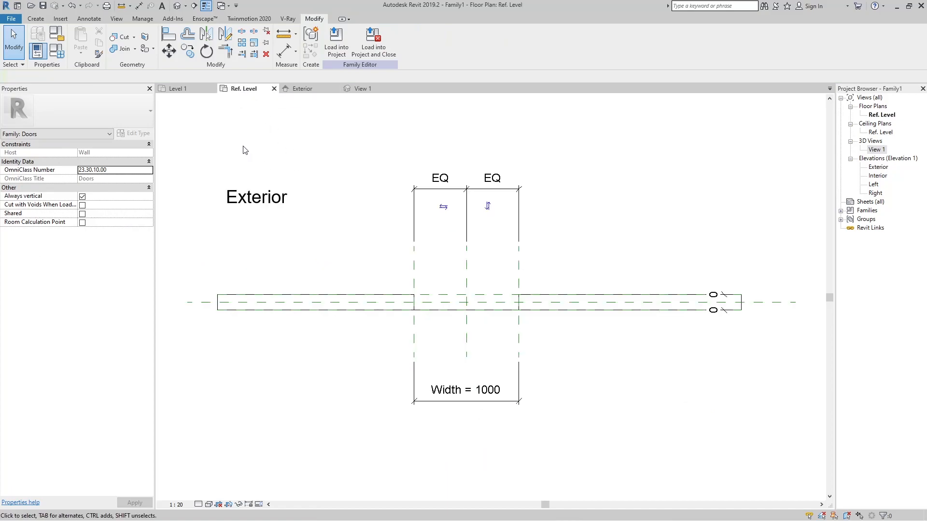
click(210, 92)
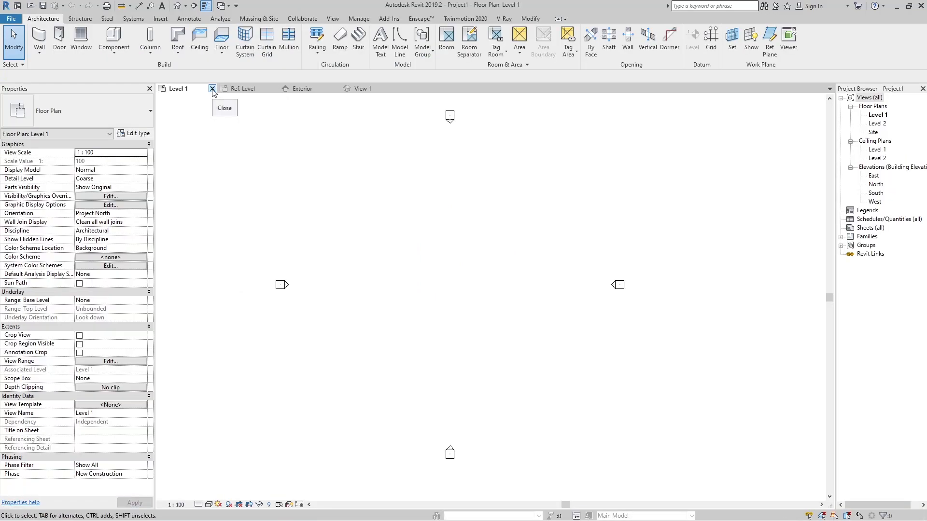
click(212, 89)
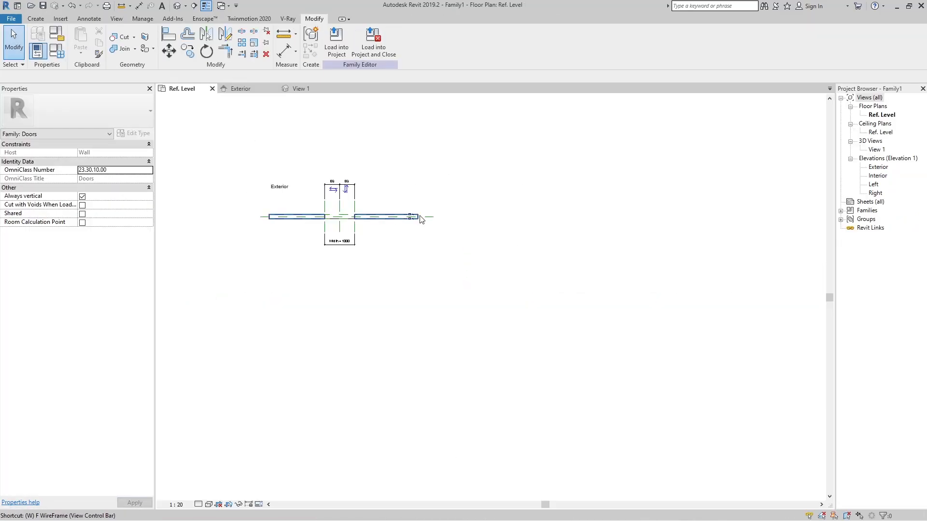
key(w)
key(t)
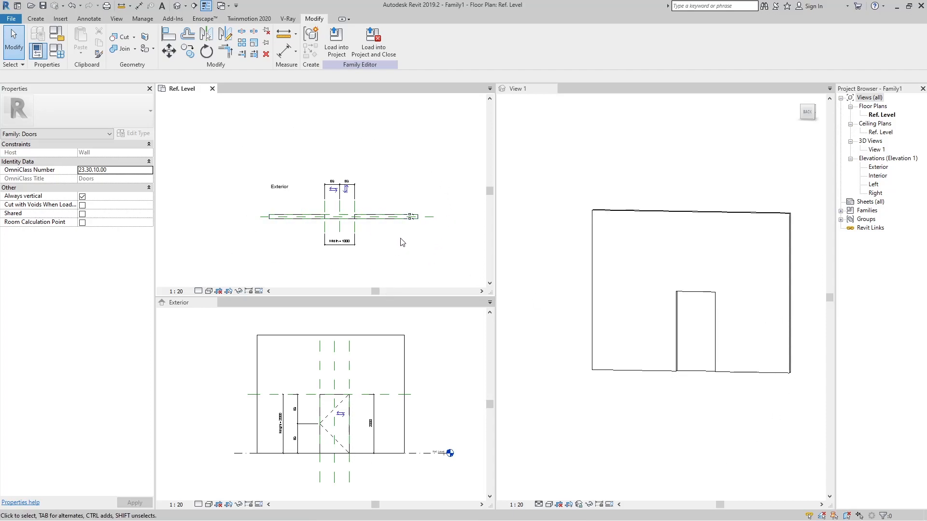
scroll(403, 242, up, 2)
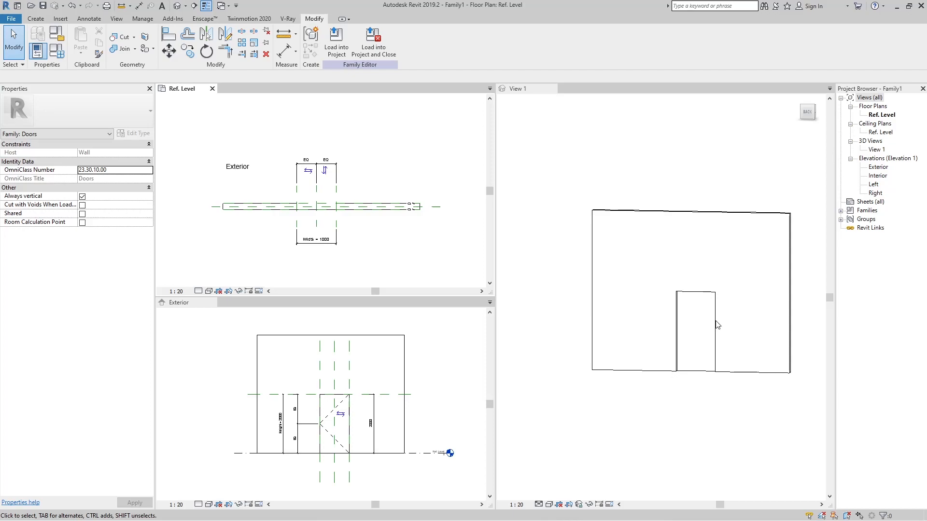
shift+middle_drag(741, 382, 738, 383)
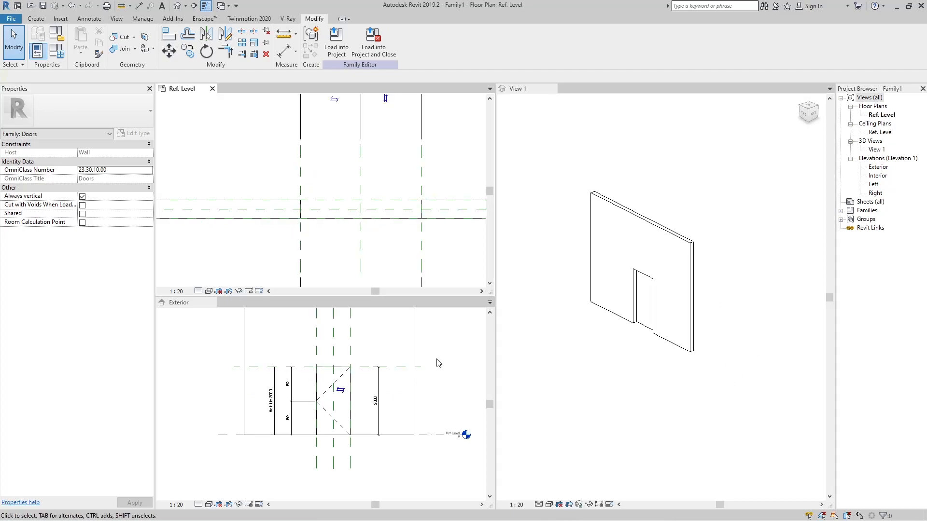
Start a sweep in the Exterior elevation and sketch its path with lines picked from and locked to the opening's side and head reference planes
click(459, 354)
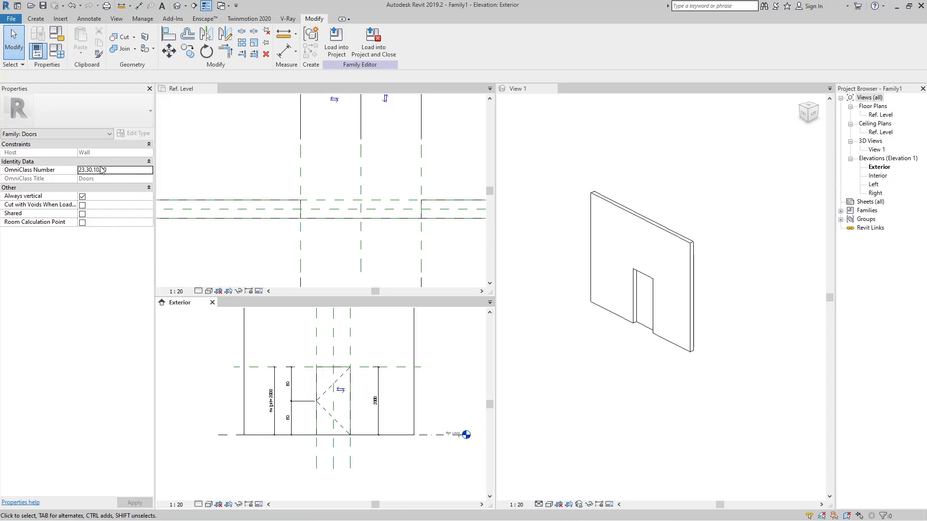
click(36, 21)
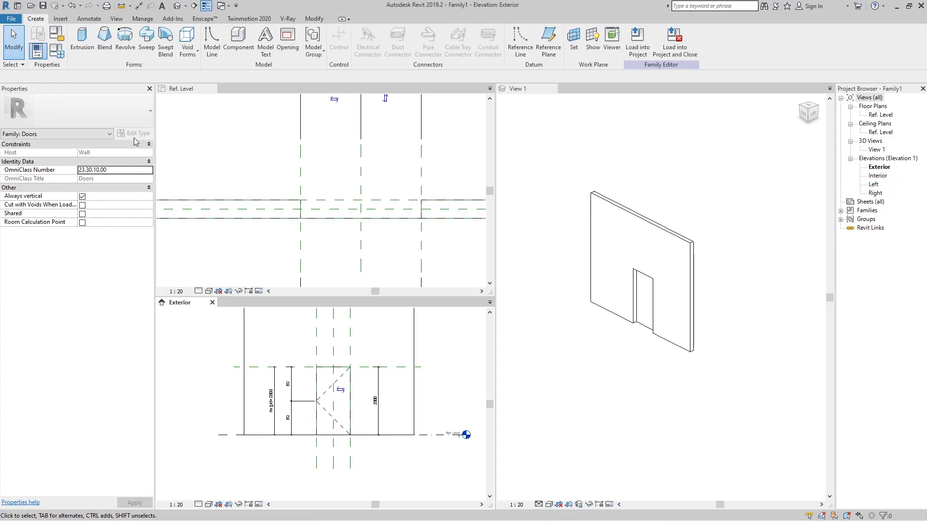
click(148, 46)
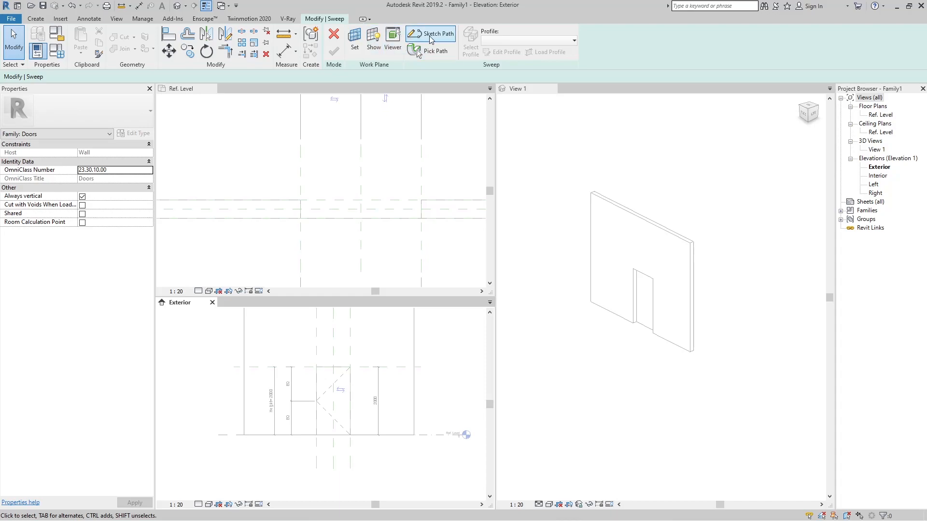
click(431, 35)
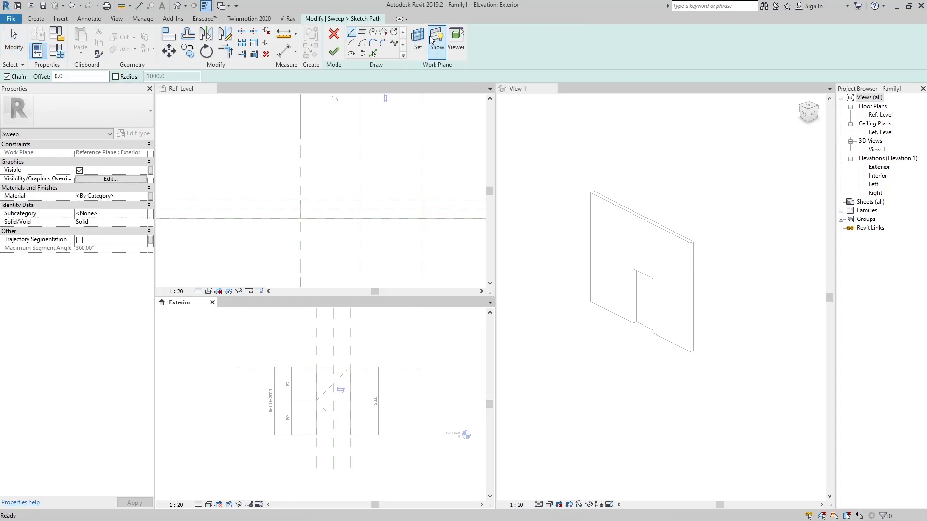
scroll(314, 425, up, 2)
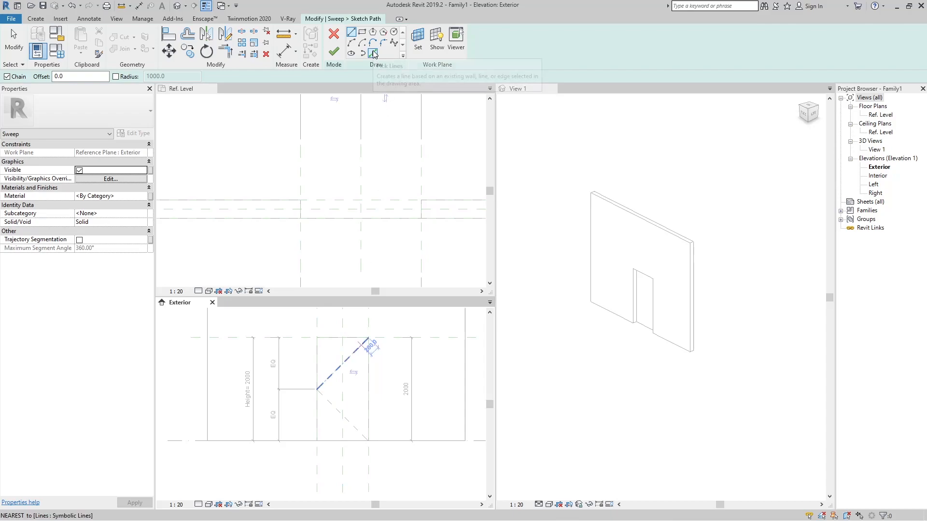
click(372, 53)
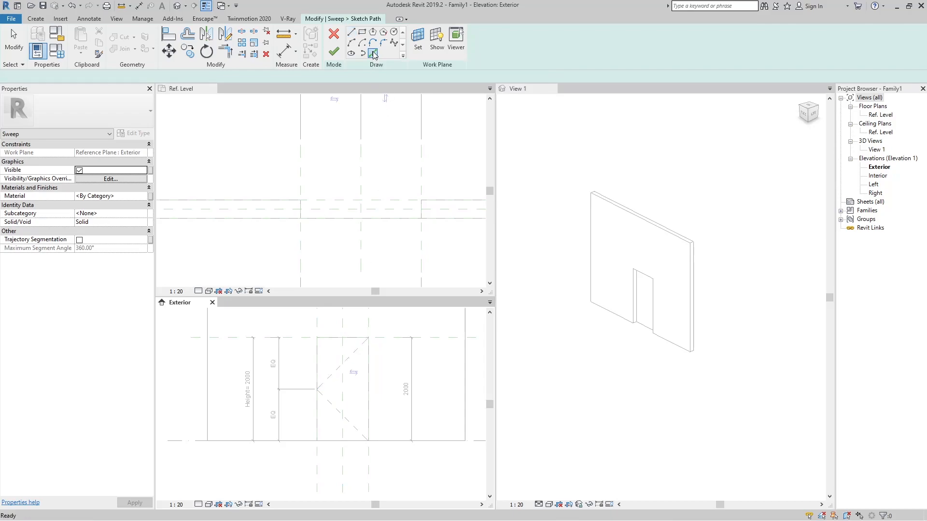
click(317, 458)
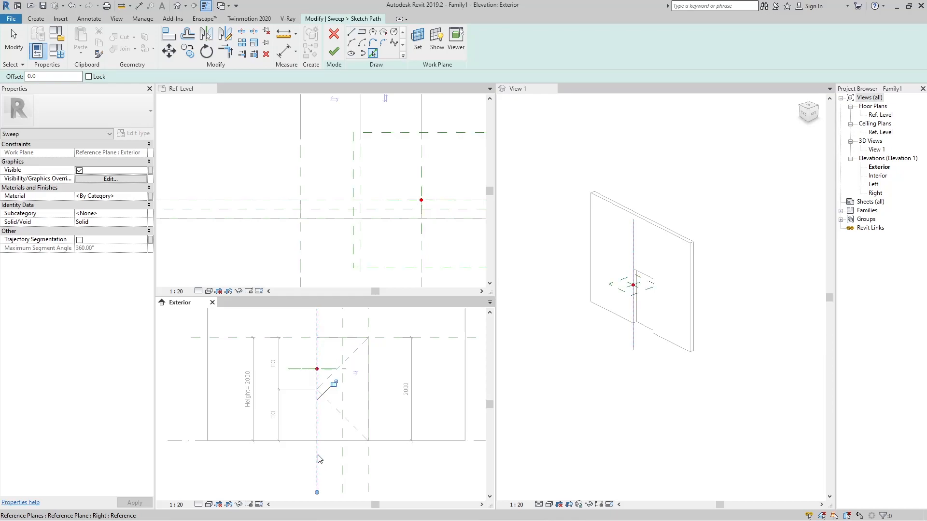
click(336, 385)
click(370, 464)
click(384, 385)
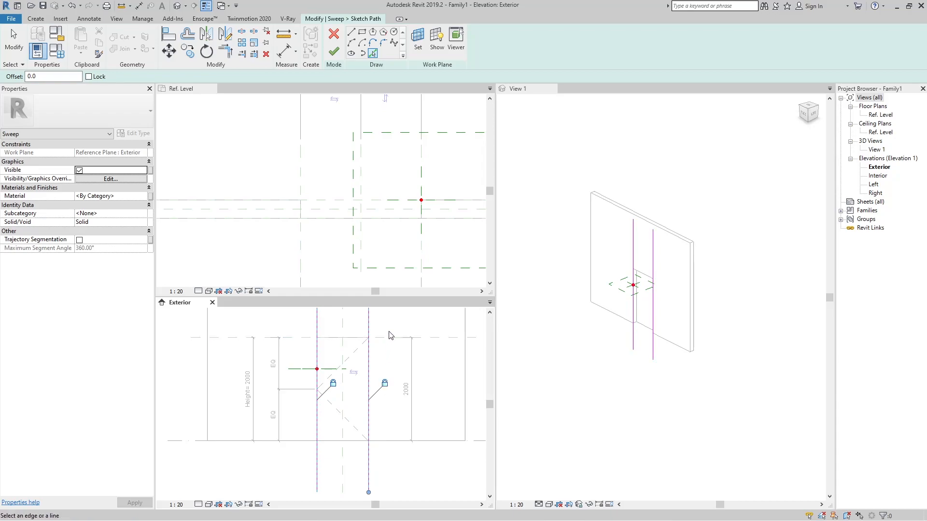
click(340, 338)
click(342, 356)
Trim the head line and the two jamb lines of the sweep path to meet at both upper corners
key(t)
key(r)
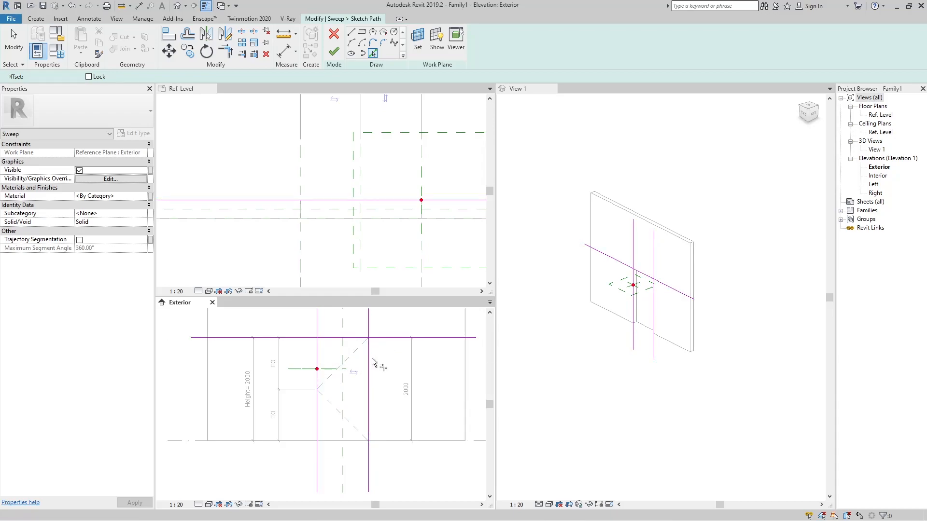
click(370, 361)
click(349, 340)
click(328, 341)
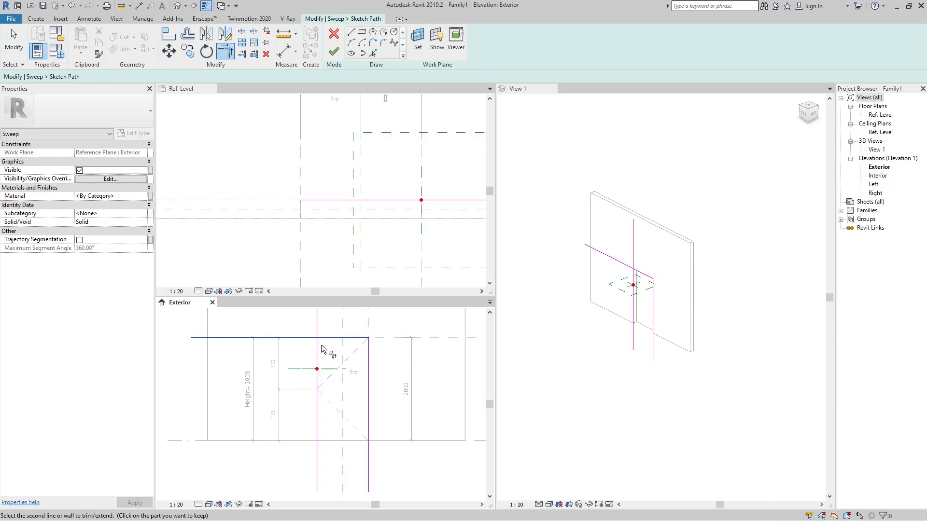
click(318, 356)
scroll(329, 363, down, 2)
scroll(356, 423, up, 2)
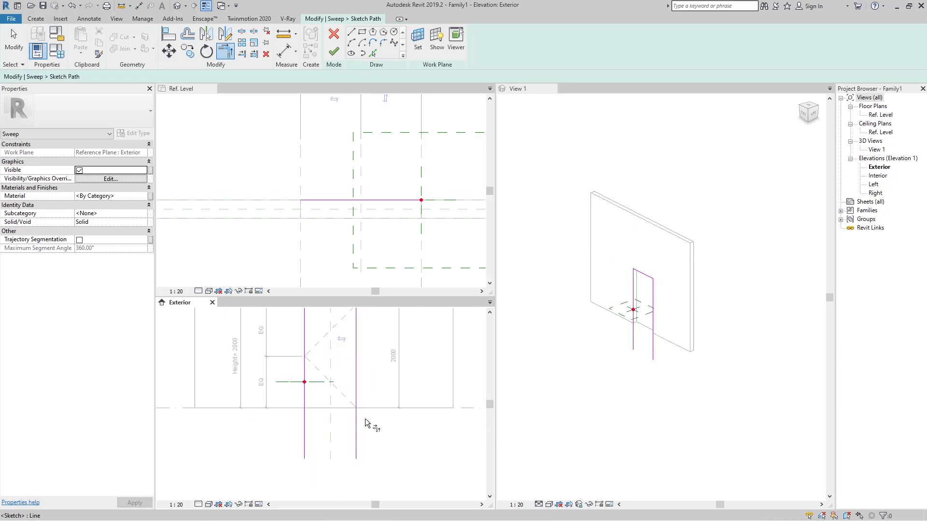
key(Escape)
Align the lower ends of both vertical path lines to the Ref. Level line and lock them
scroll(314, 409, down, 2)
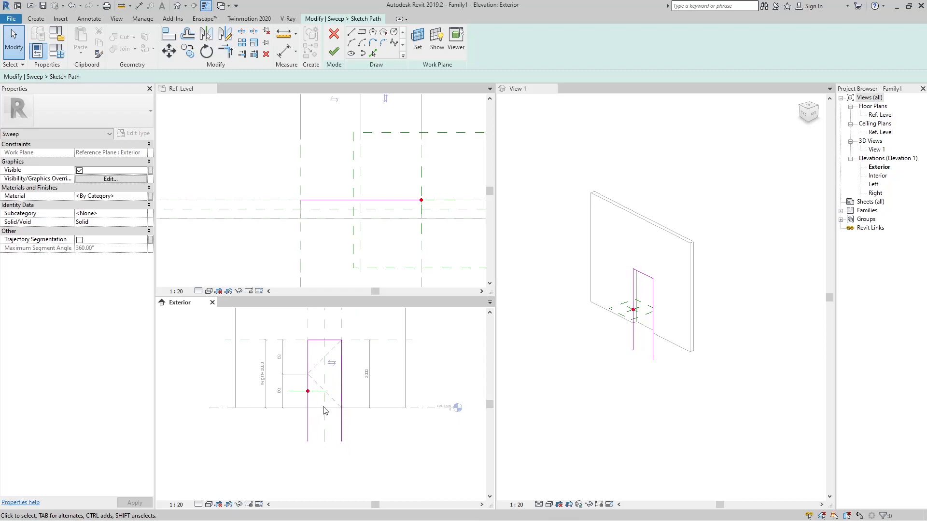
key(a)
key(l)
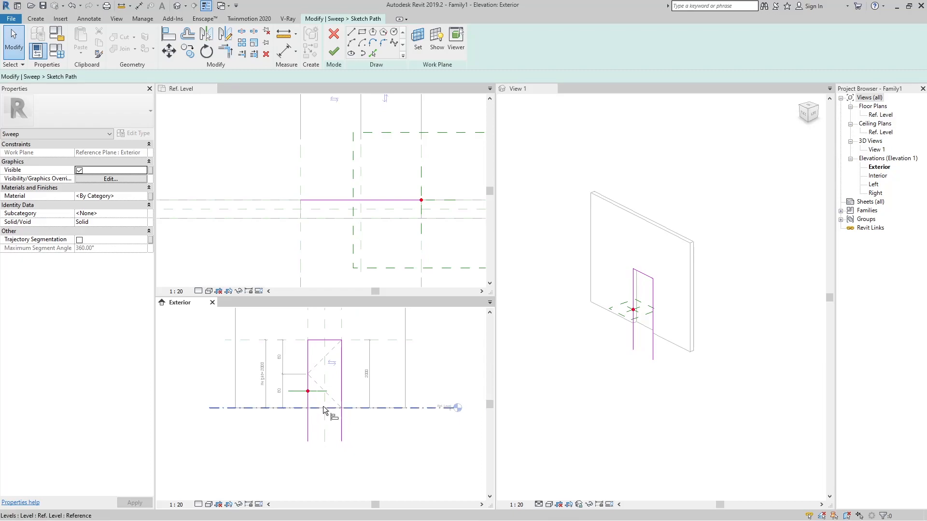
click(427, 410)
click(341, 440)
click(322, 391)
click(421, 408)
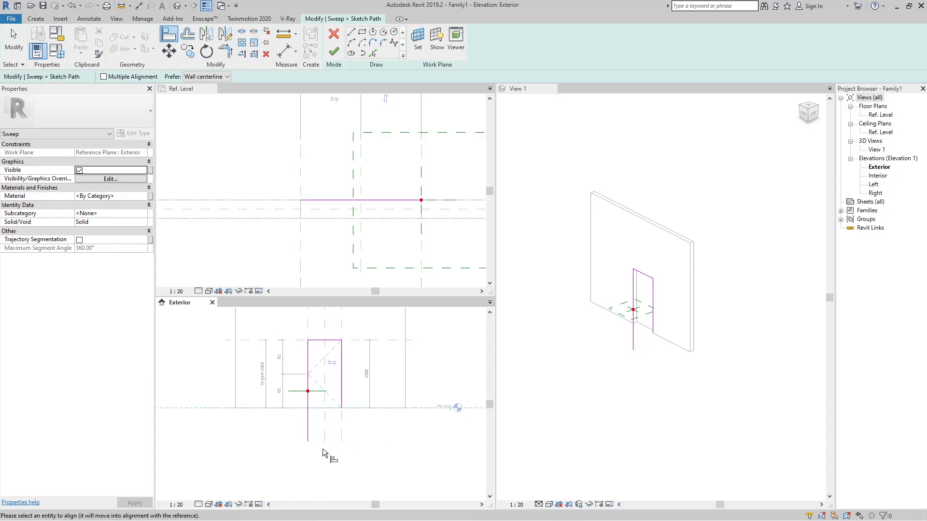
click(308, 443)
click(322, 391)
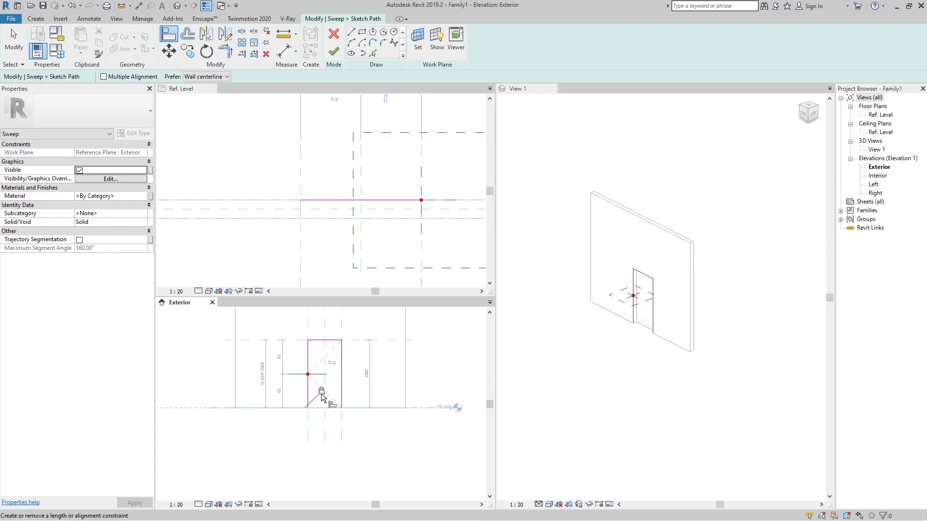
scroll(656, 328, up, 4)
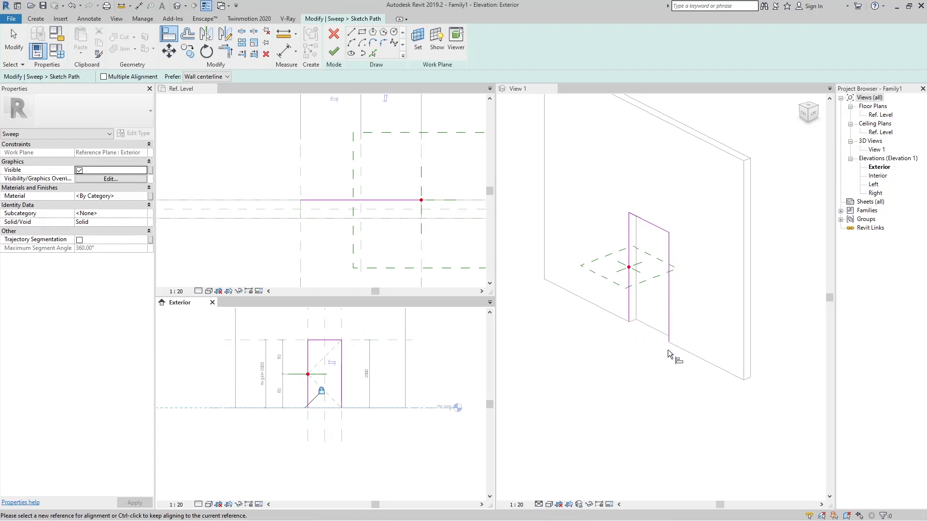
key(Escape)
key(Escape)
Finish the sweep path and open its profile for sketching in the Ref. Level floor plan
scroll(664, 235, down, 1)
middle_drag(664, 235, 634, 246)
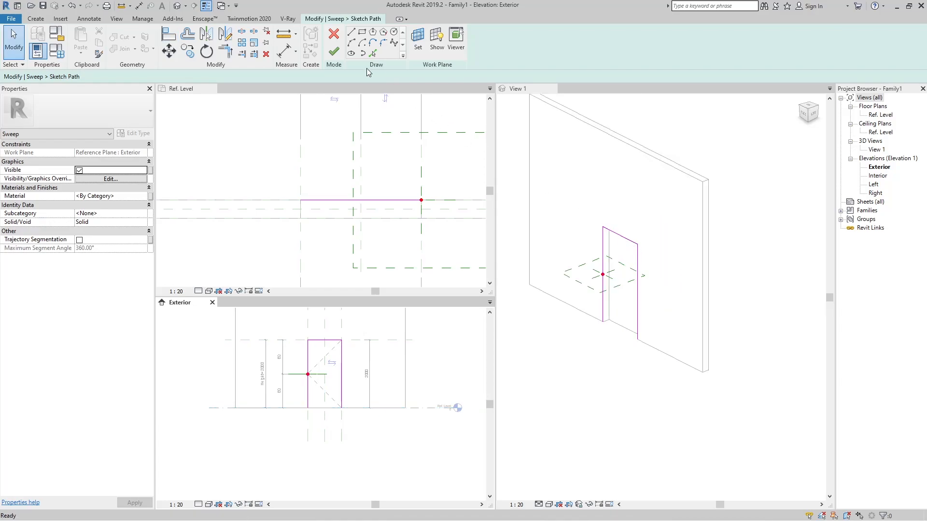
click(333, 51)
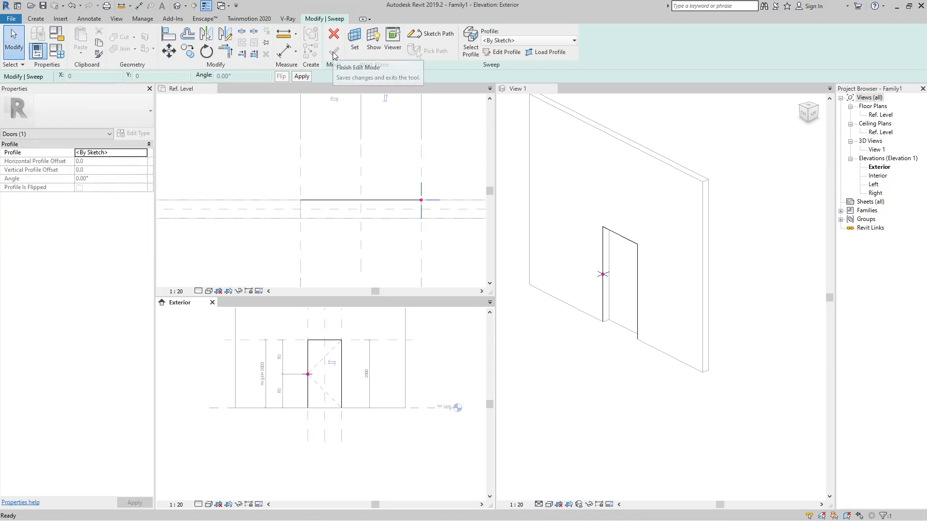
click(496, 56)
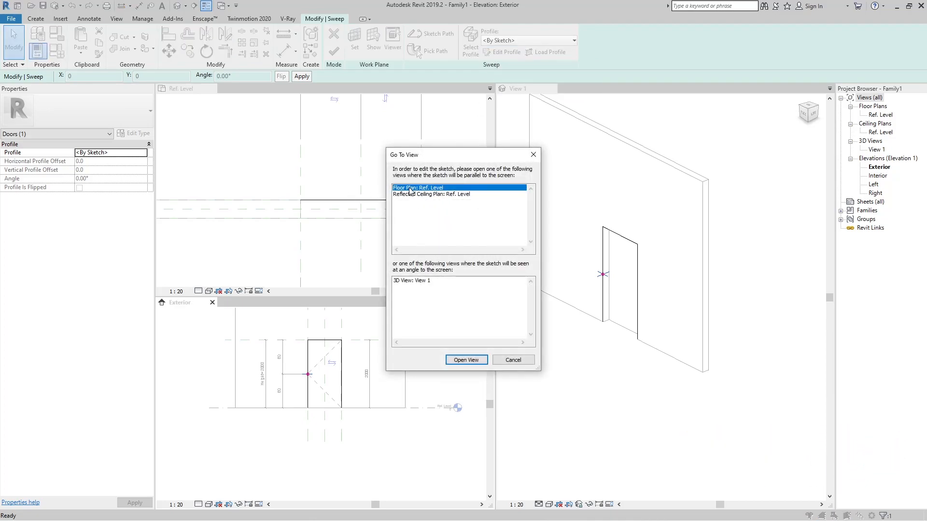
click(467, 360)
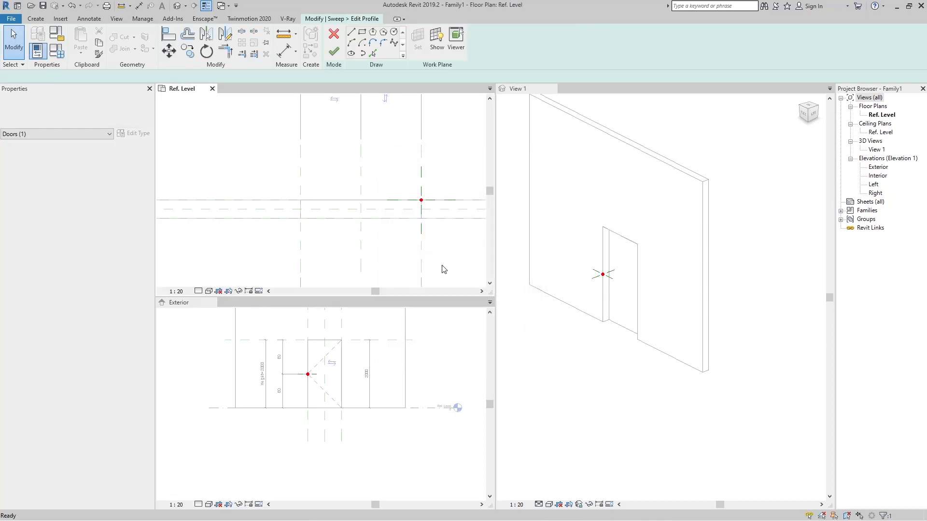
Draw a closed stepped frame profile across the wall thickness, 60 mm wide on the interior half and 25 mm wide on the exterior half
click(404, 173)
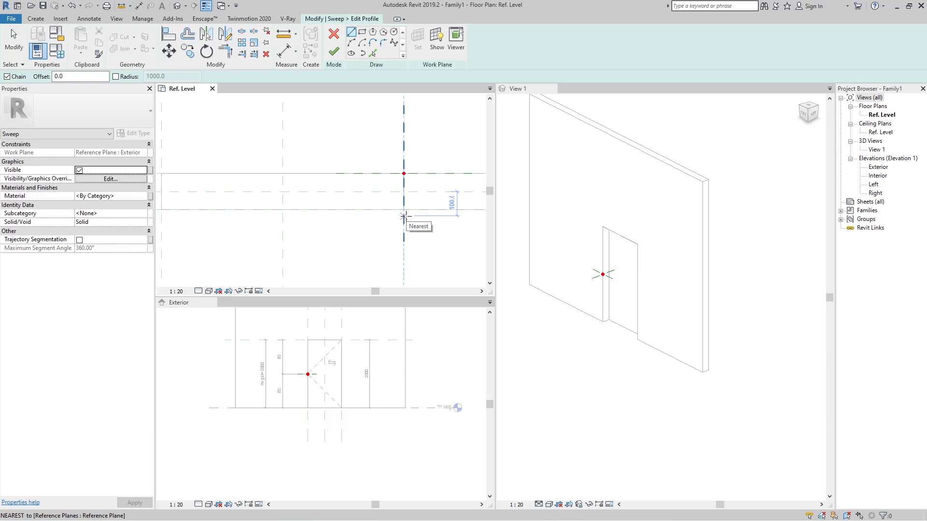
scroll(414, 194, up, 2)
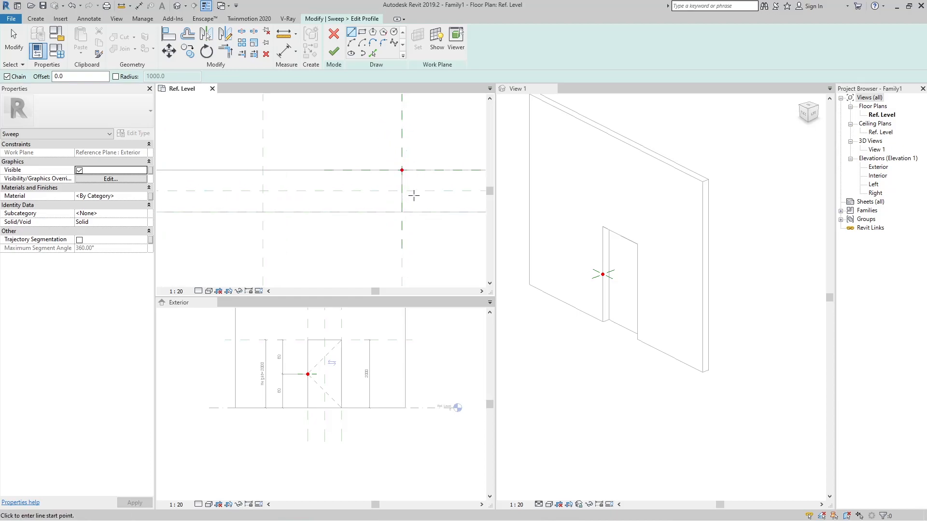
click(398, 163)
click(398, 217)
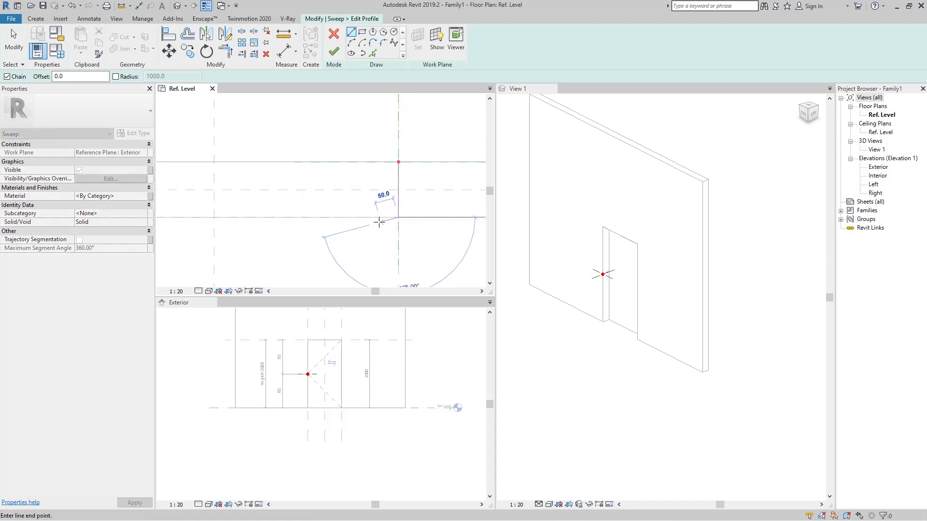
click(376, 217)
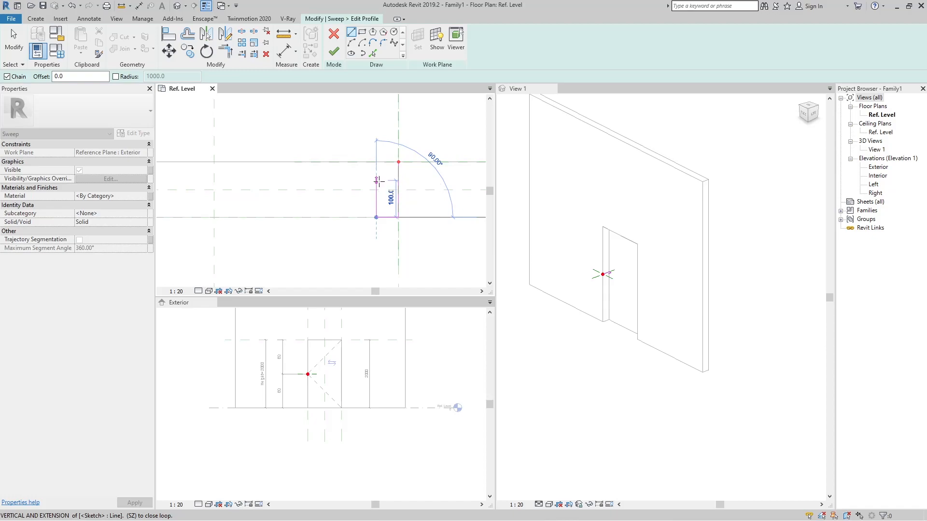
click(376, 190)
scroll(376, 190, up, 3)
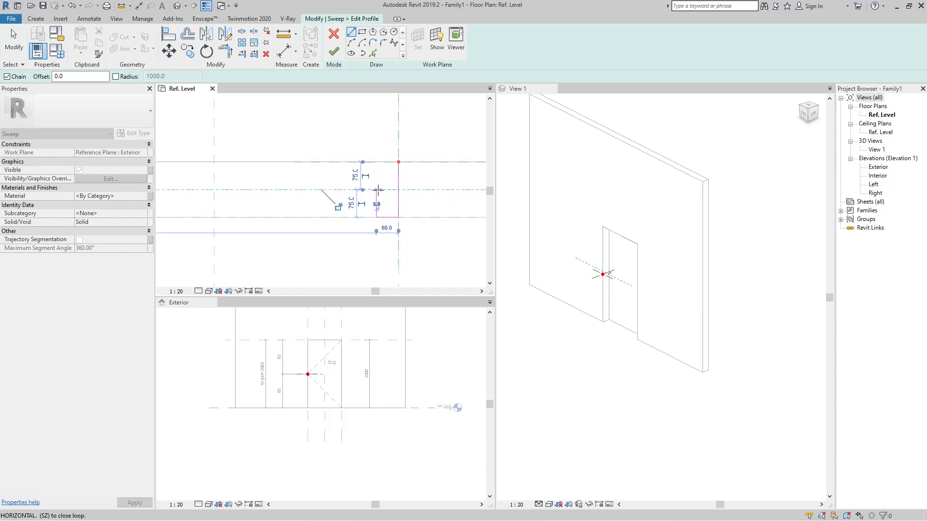
click(396, 190)
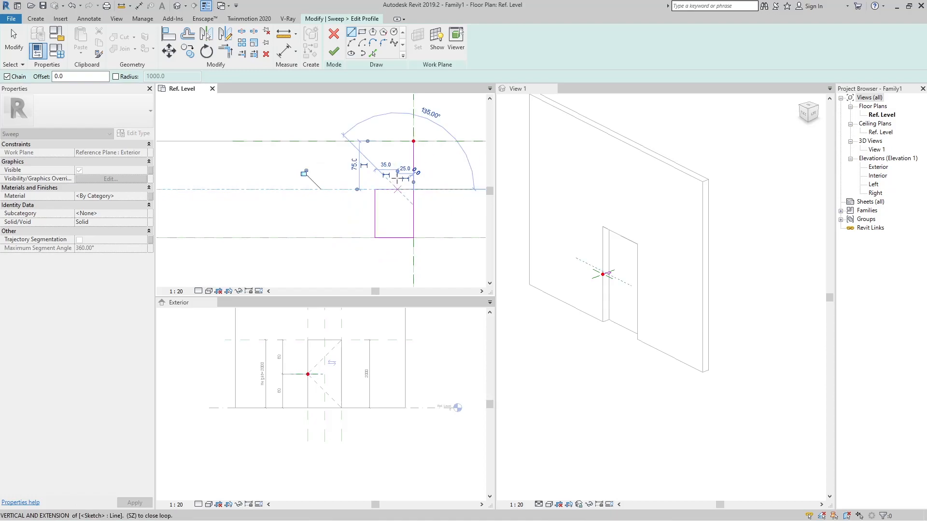
click(397, 142)
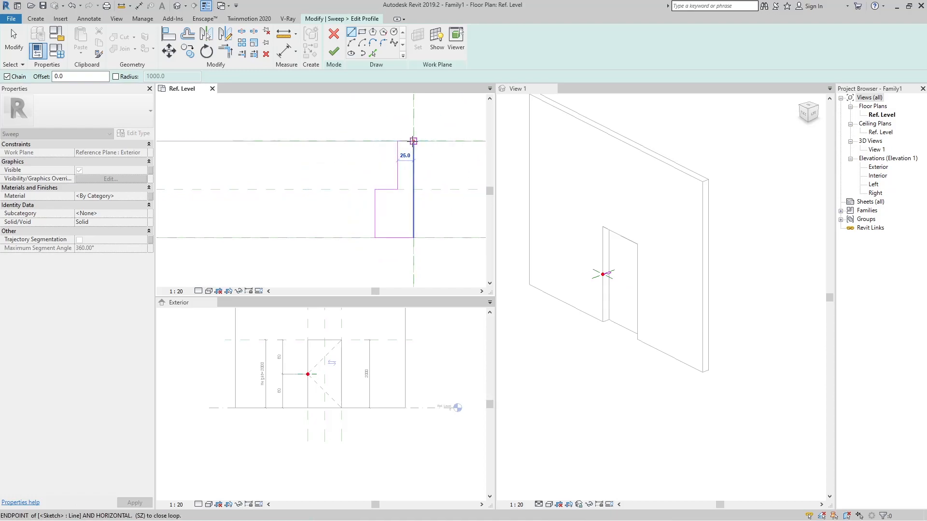
click(413, 141)
scroll(406, 188, down, 5)
key(Escape)
key(Escape)
Align the profile's long straight edge to the reference plane at the opening's side and lock it
scroll(413, 195, up, 2)
key(a)
key(l)
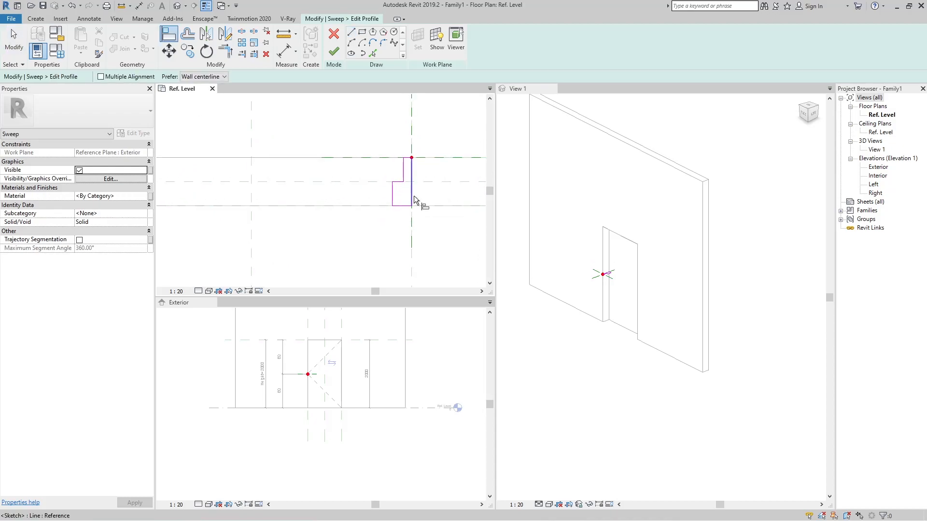
scroll(399, 218, down, 3)
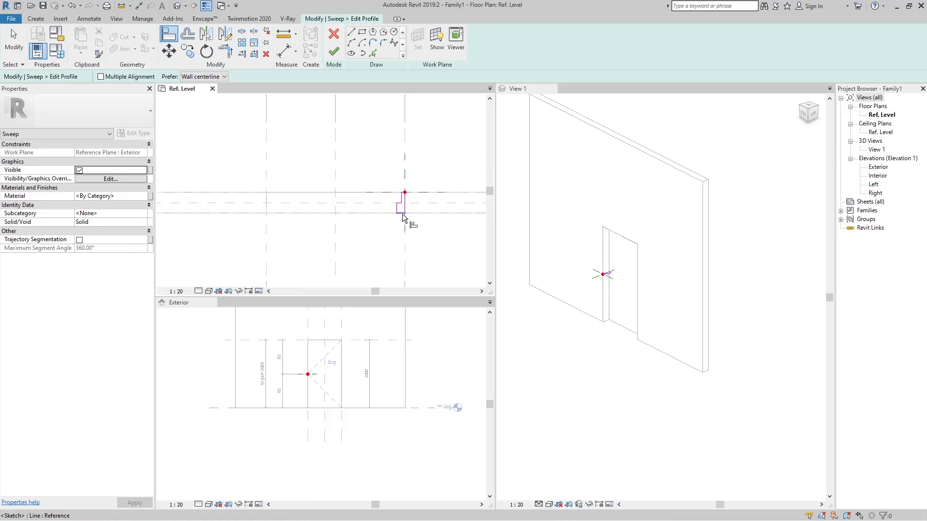
click(404, 250)
scroll(404, 235, up, 3)
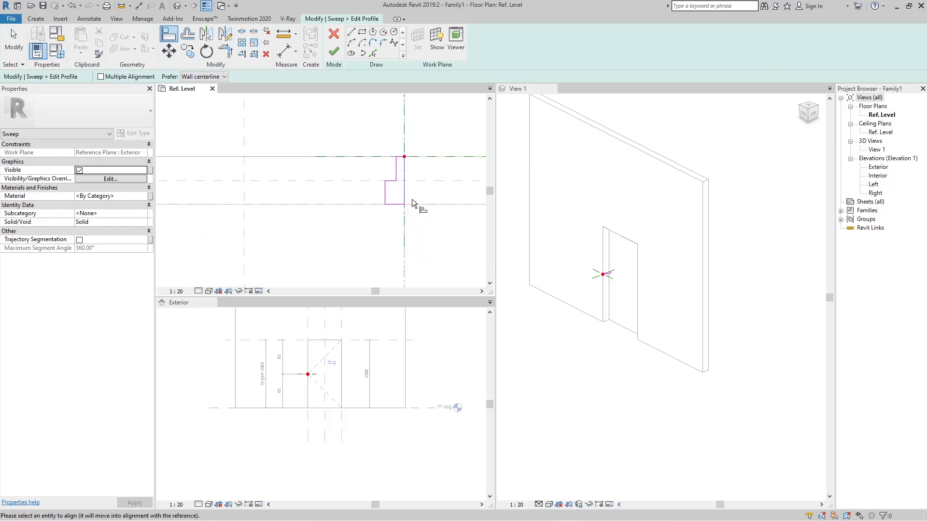
click(404, 186)
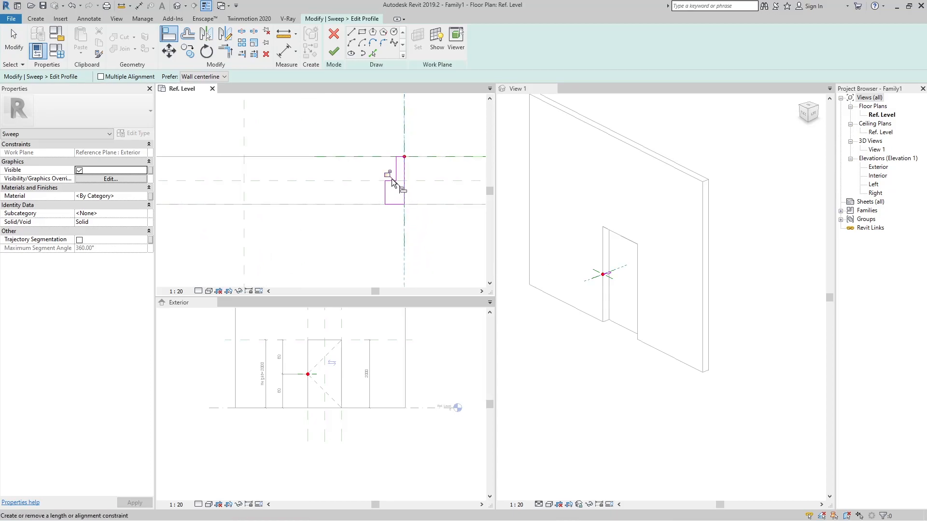
Align the profile's two end edges to the Interior and Exterior reference planes and lock them
scroll(374, 239, down, 4)
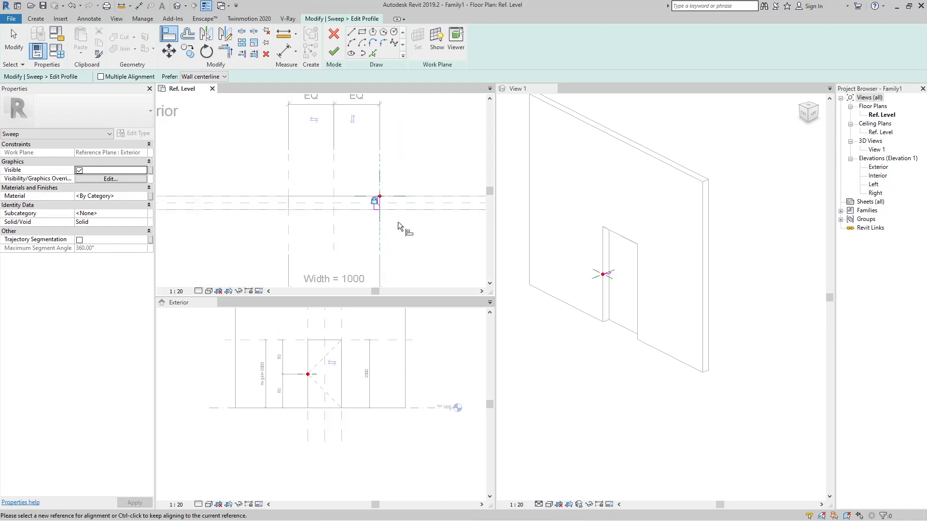
click(435, 201)
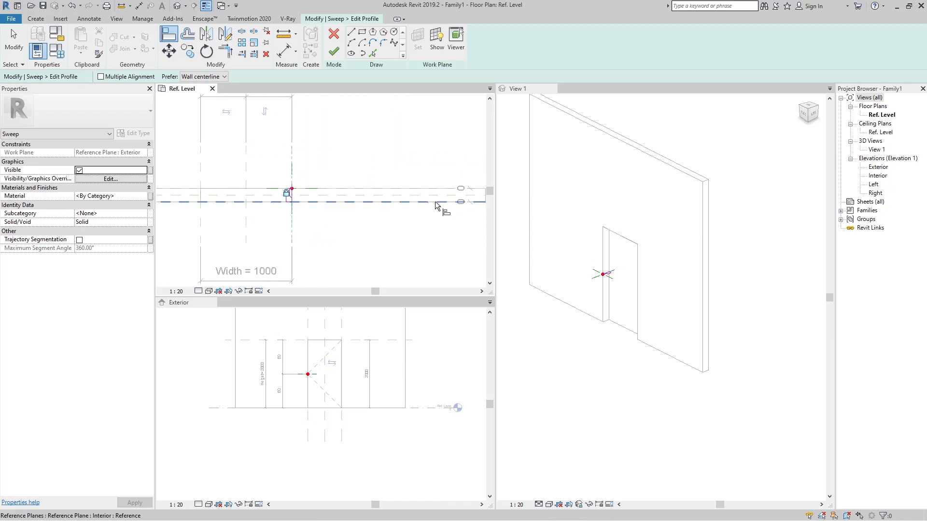
scroll(299, 206, up, 5)
click(317, 209)
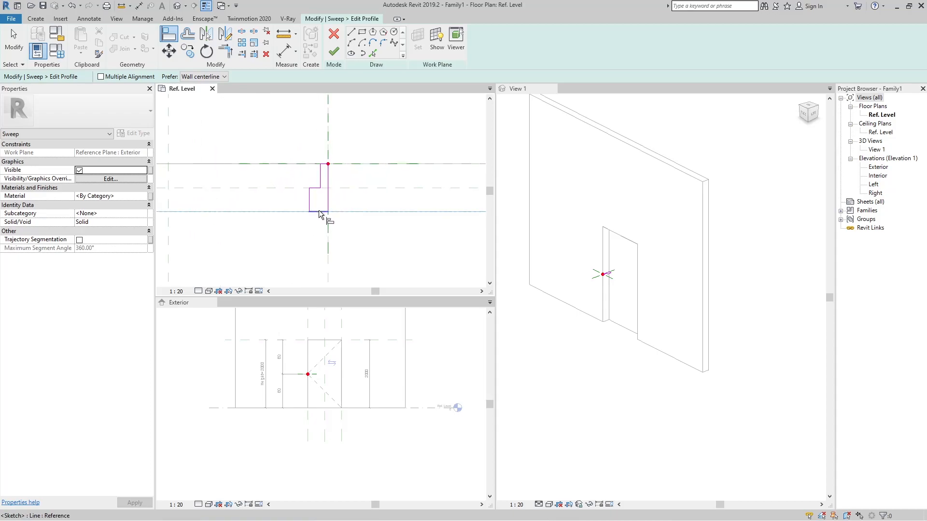
click(361, 163)
scroll(322, 168, up, 4)
click(324, 163)
scroll(312, 177, down, 4)
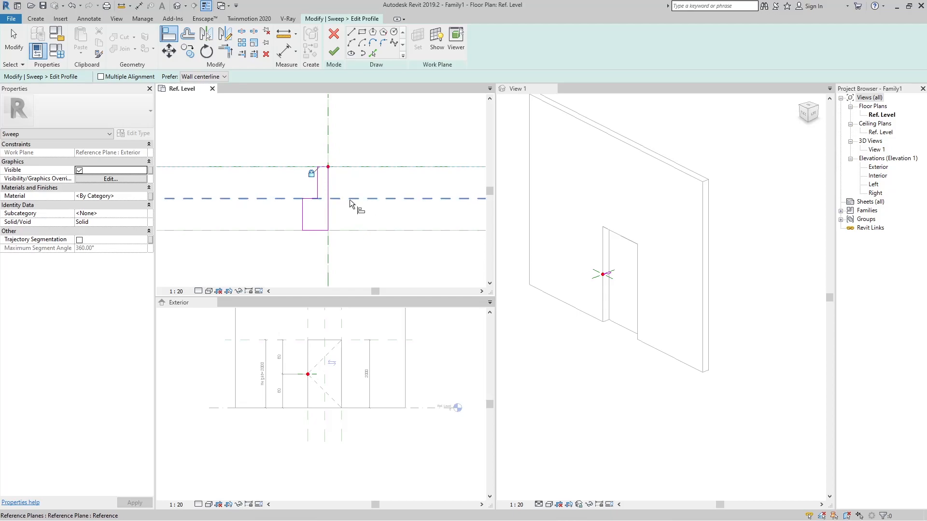
Align the frame profile's step edge to the reference plane along the wall's centreline
click(350, 199)
click(312, 199)
scroll(315, 228, up, 3)
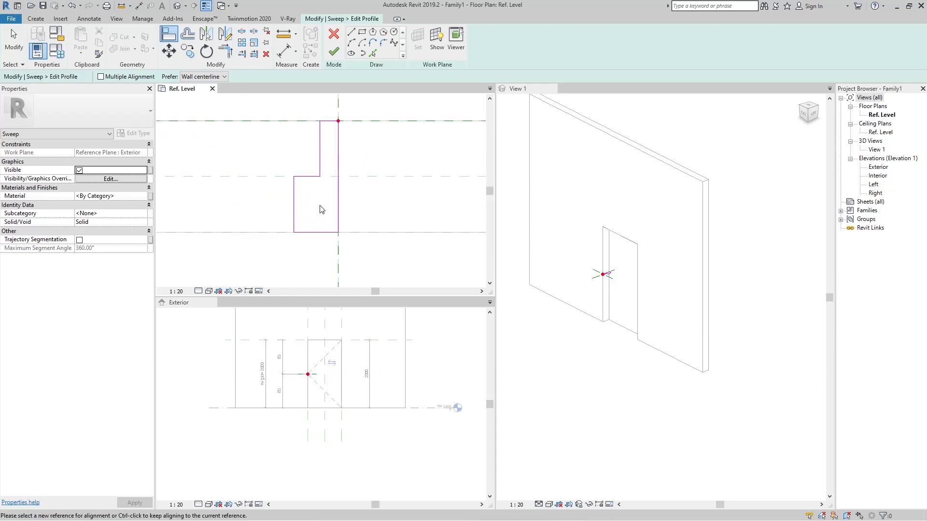
key(Escape)
key(Escape)
scroll(386, 179, down, 2)
Dimension the profile's wider part from the opening's side reference plane to its outer edge and lock the dimension
key(d)
key(i)
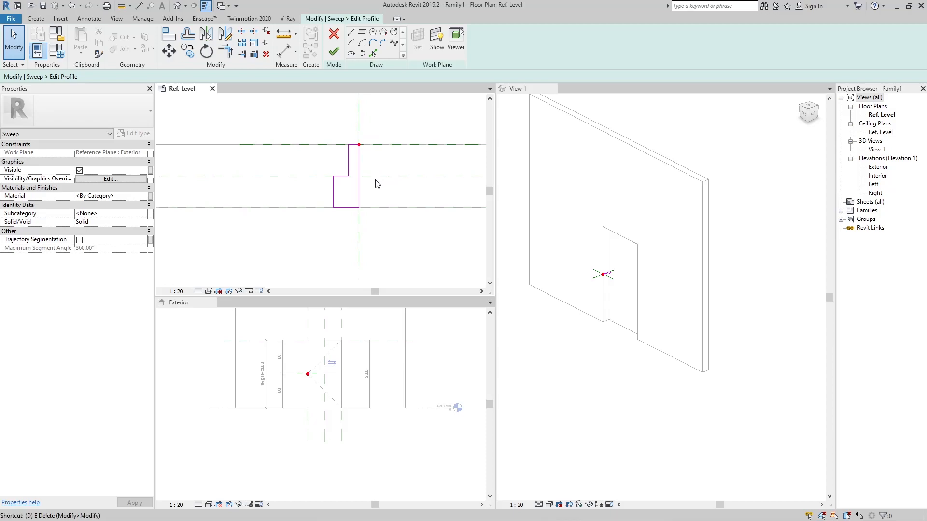
click(358, 270)
click(332, 200)
scroll(346, 179, down, 4)
click(365, 235)
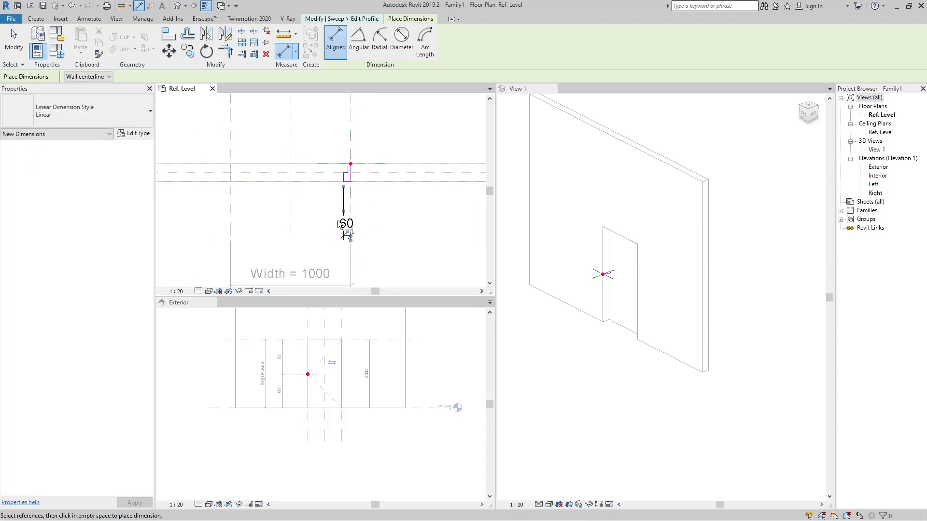
scroll(365, 209, down, 2)
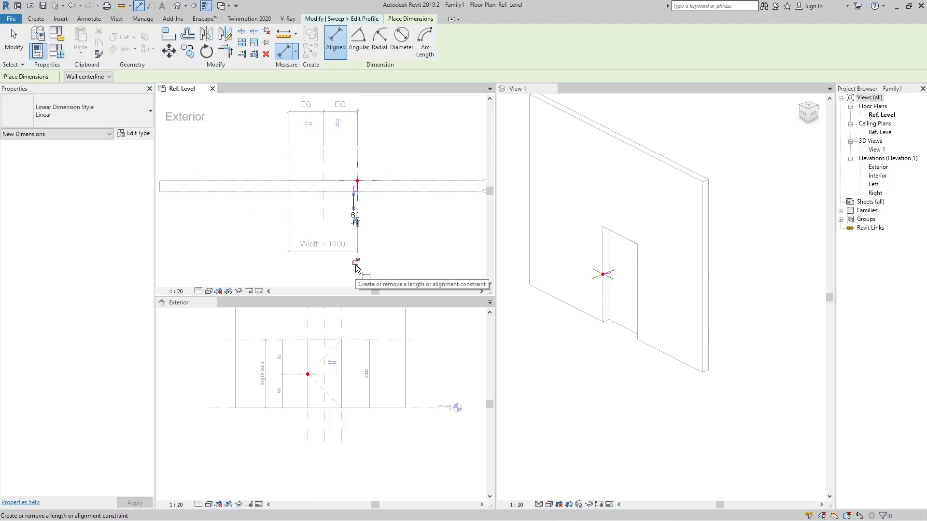
Dimension the profile's narrower part from the same side reference plane to its edge and lock the dimension
scroll(355, 203, up, 4)
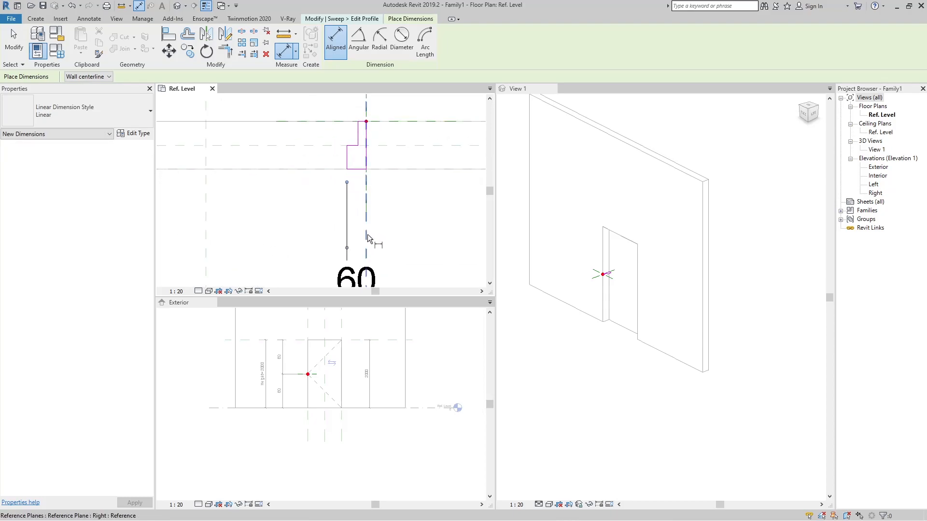
click(367, 234)
scroll(362, 176, down, 3)
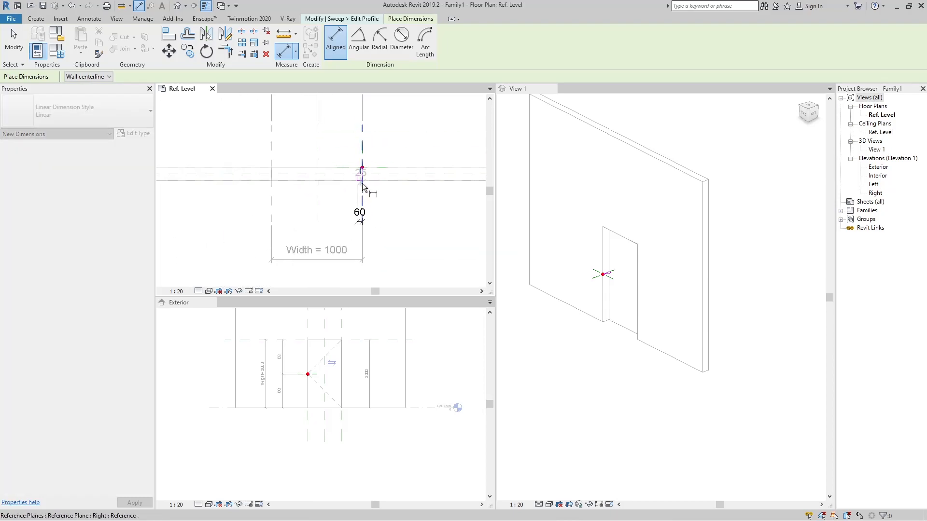
click(372, 255)
scroll(362, 198, down, 3)
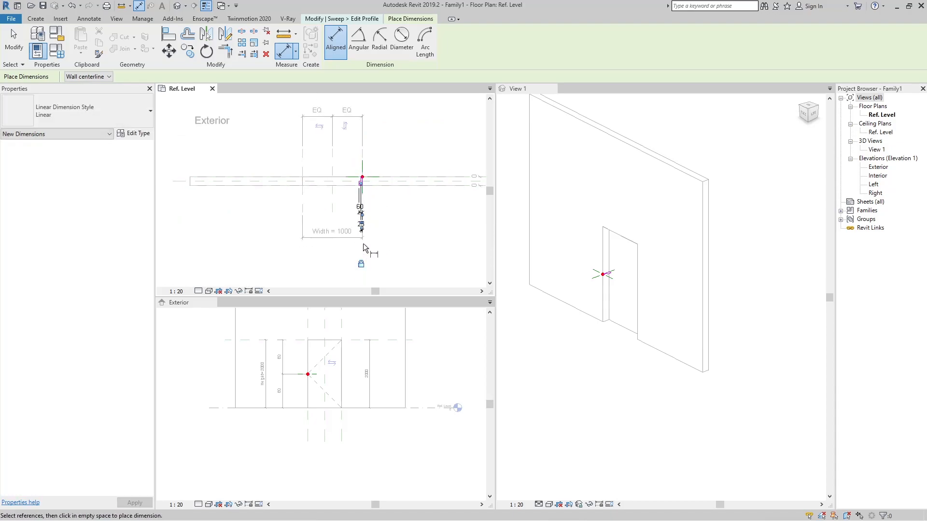
scroll(363, 250, up, 2)
key(Escape)
key(Escape)
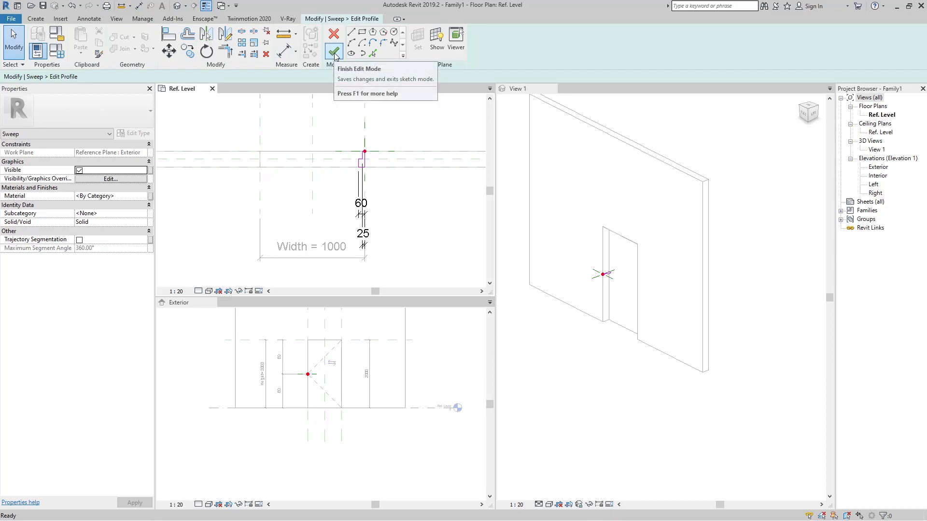
Finish the profile and the sweep to create the door frame, and inspect it in the 3D view
click(334, 51)
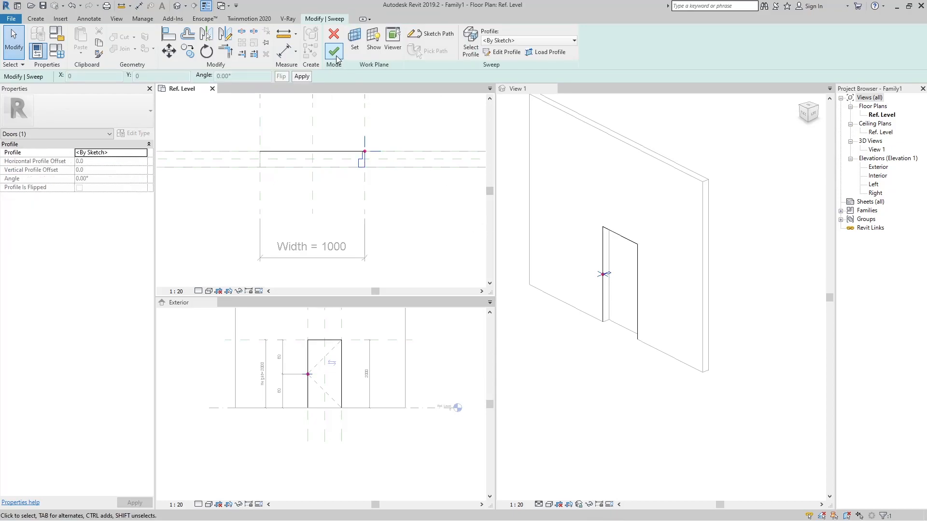
click(335, 54)
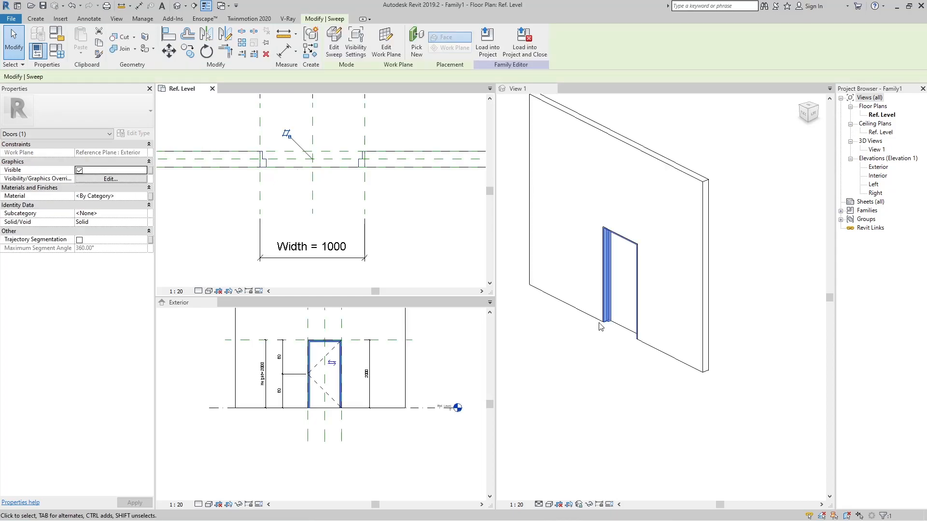
click(606, 359)
shift+middle_drag(620, 352, 803, 239)
shift+middle_drag(648, 335, 663, 340)
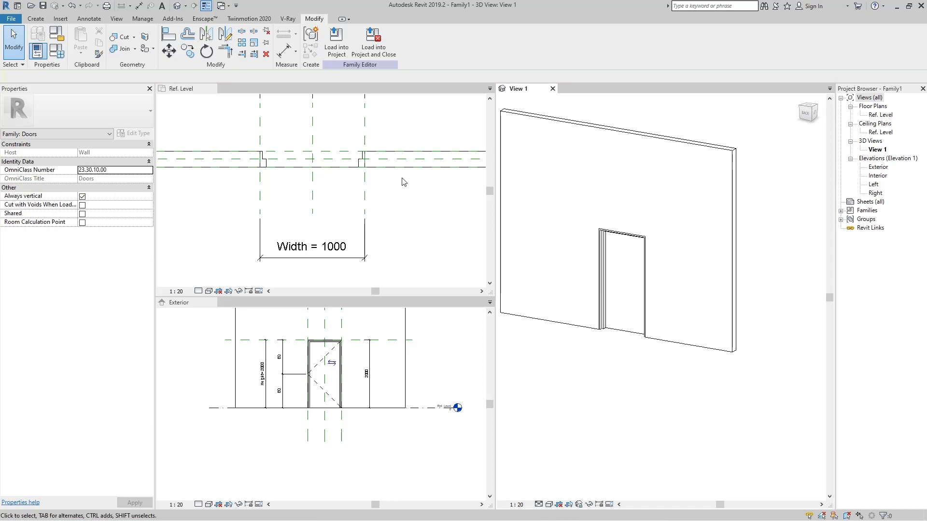
Test the frame by setting the family's Width parameter to 1500 and applying it
click(60, 56)
drag(643, 97, 251, 71)
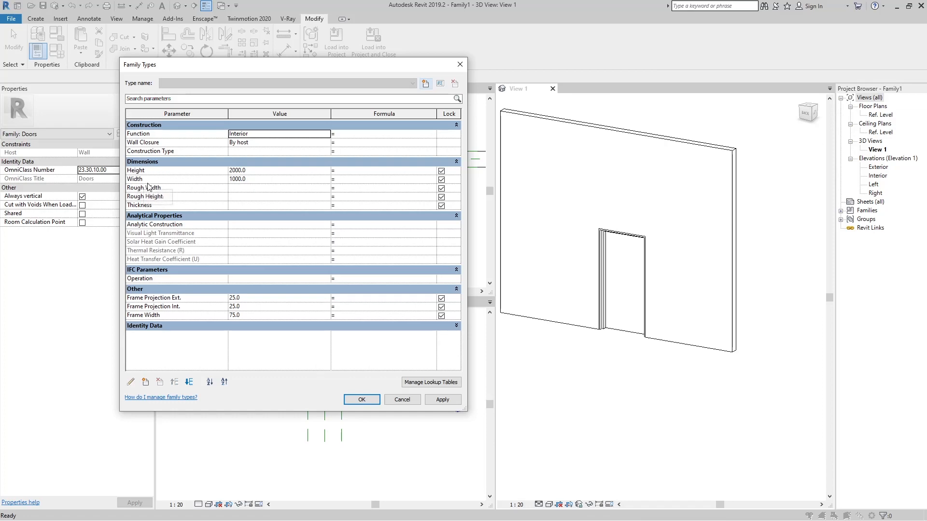
click(265, 182)
text(1)
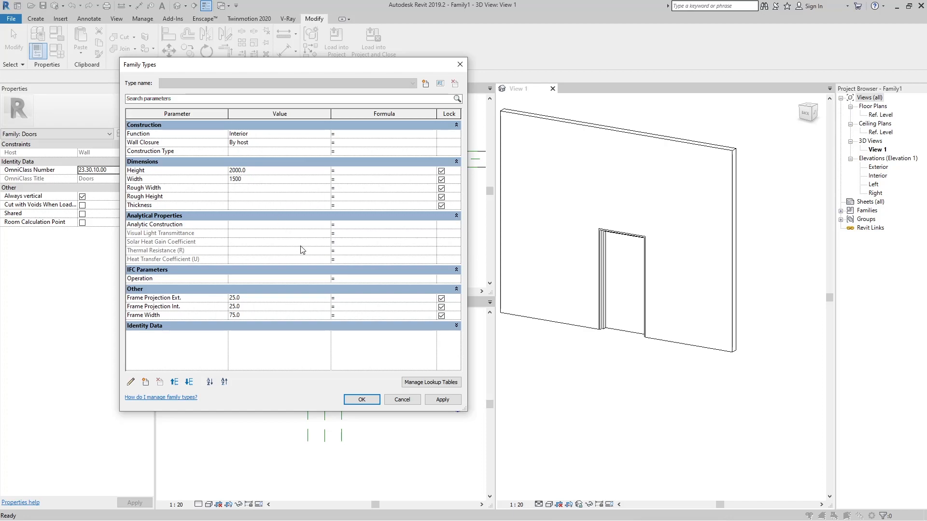
click(441, 399)
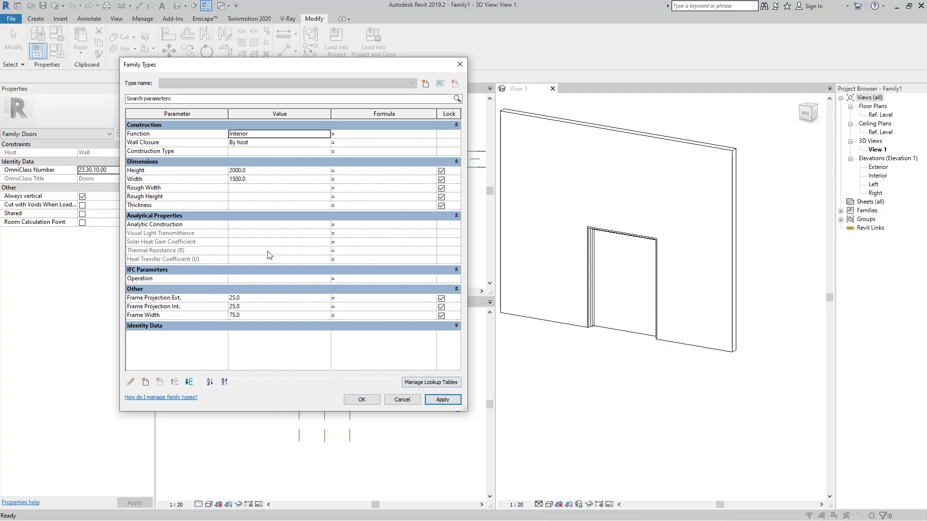
Set the family's Width parameter back to 1000 and accept the family types
click(260, 180)
text(1)
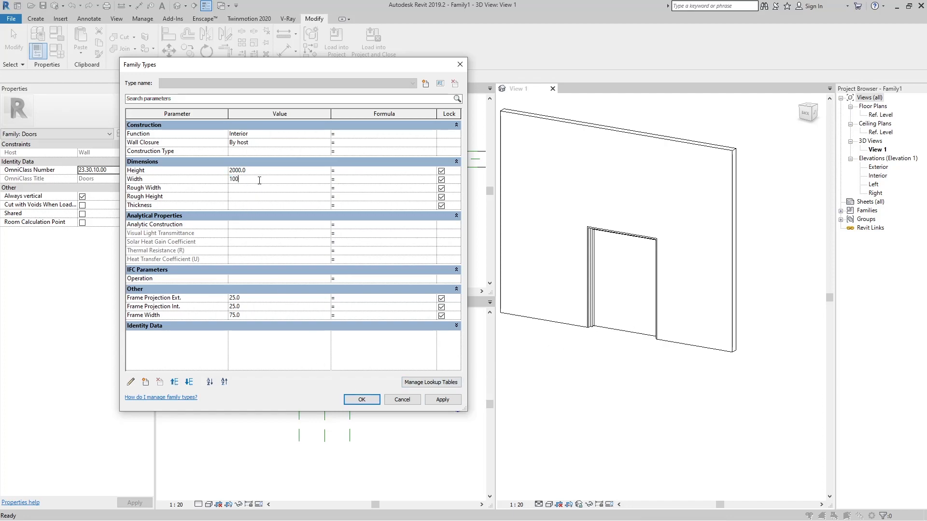
click(443, 400)
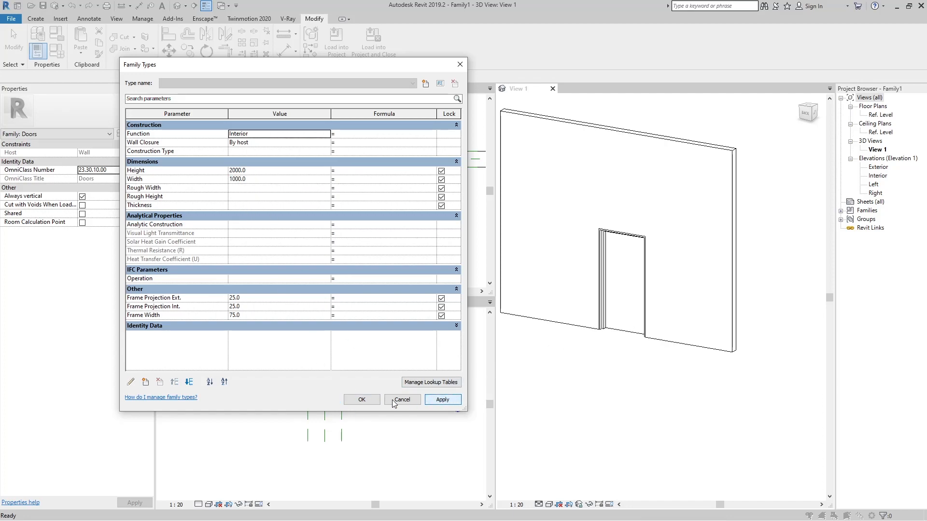
click(362, 401)
Set the structure layer thickness of the Generic - 150mm host wall type to 300 and apply it
click(229, 181)
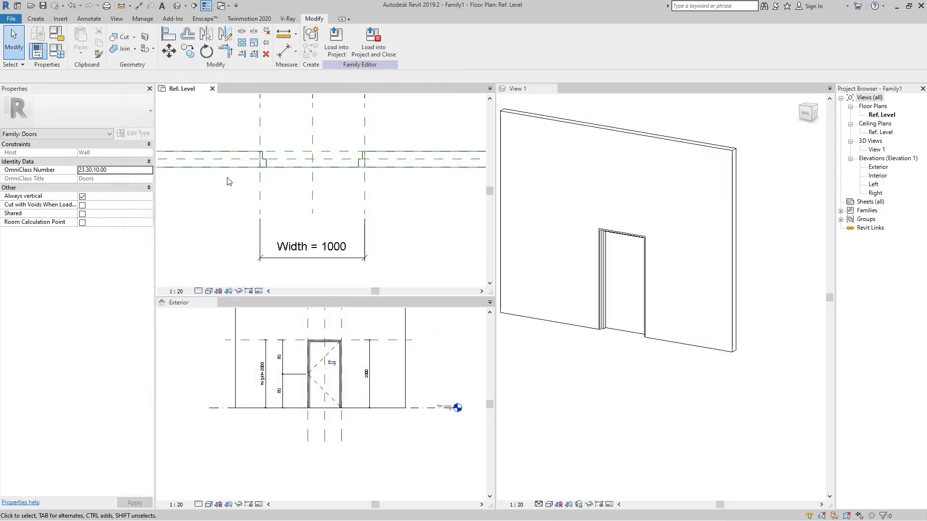
click(201, 159)
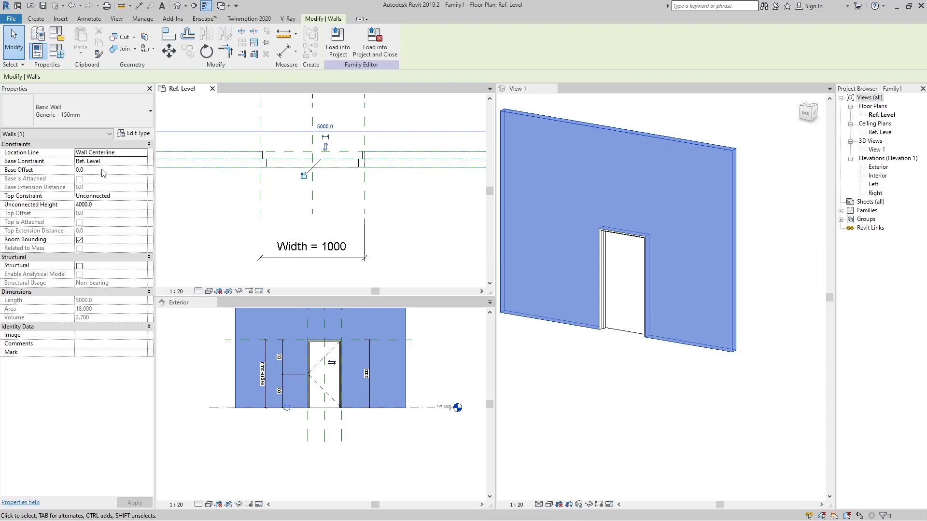
click(132, 139)
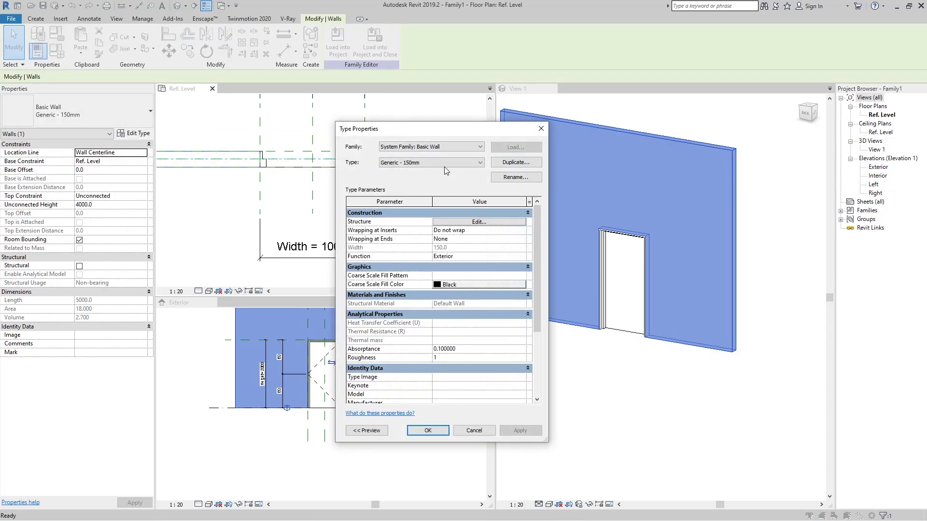
drag(542, 126, 689, 126)
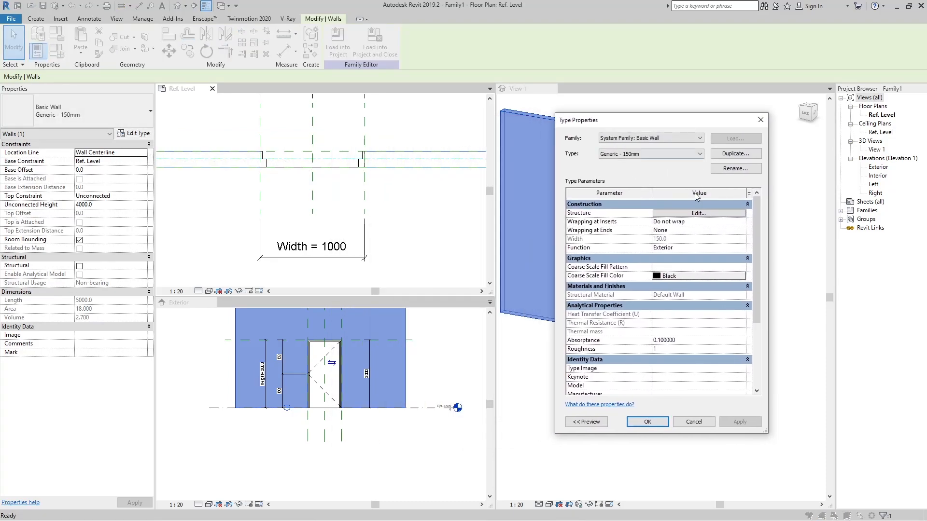
click(700, 214)
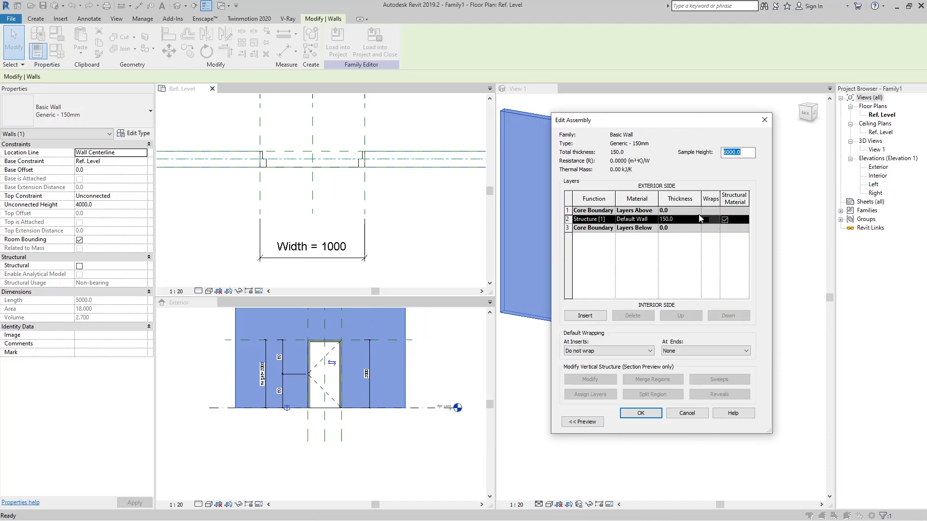
click(679, 222)
text(300)
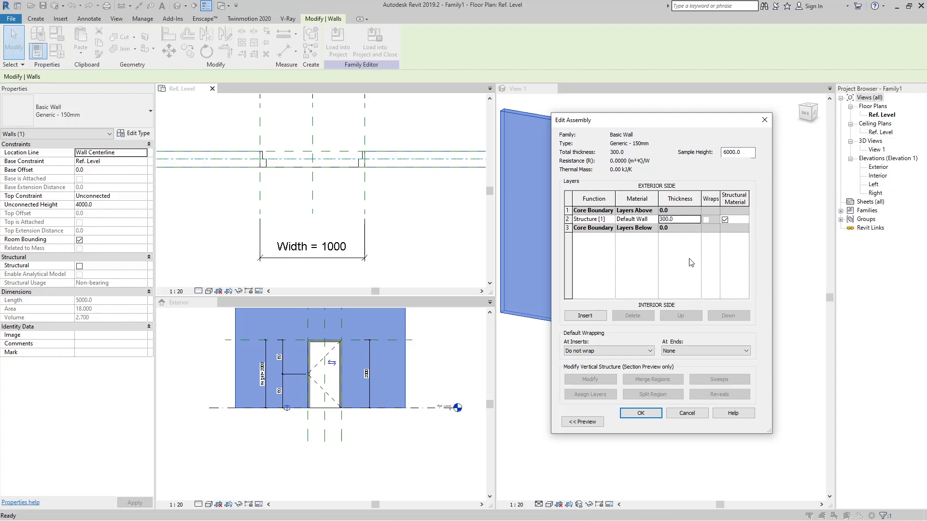
click(641, 413)
click(738, 423)
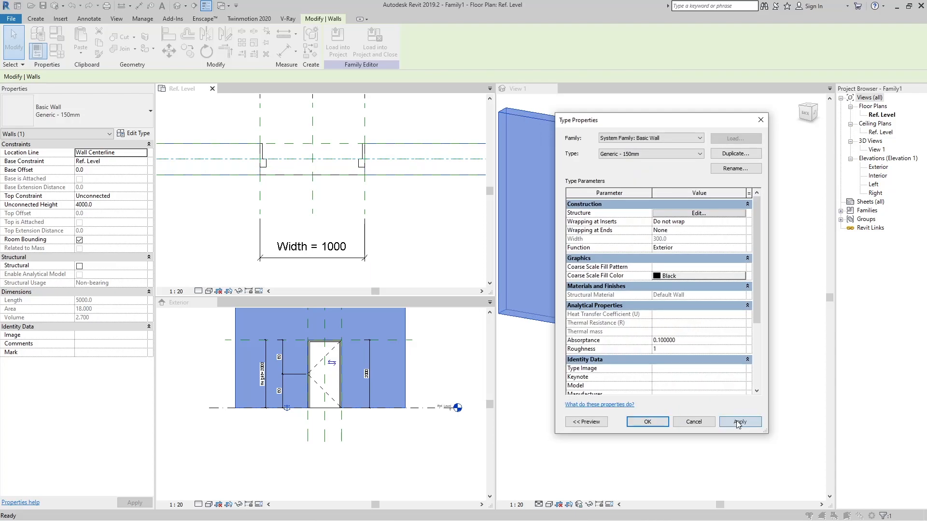
click(648, 421)
Open the door frame sweep for editing and edit its profile sketch in the floor plan
scroll(347, 133, up, 3)
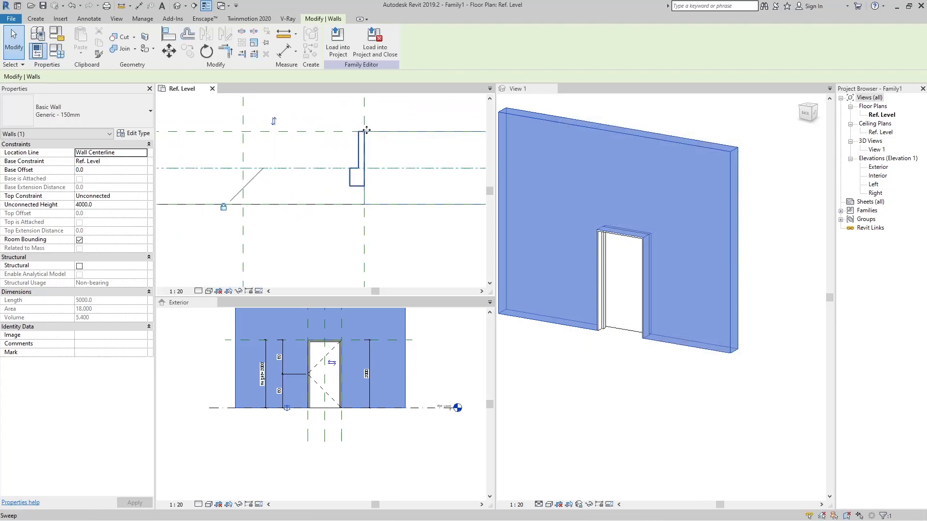
scroll(362, 145, down, 2)
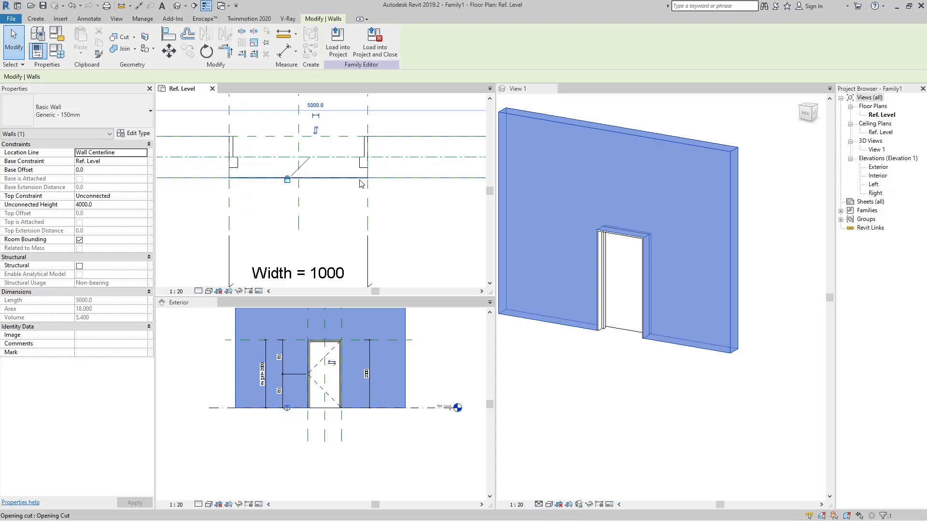
click(391, 208)
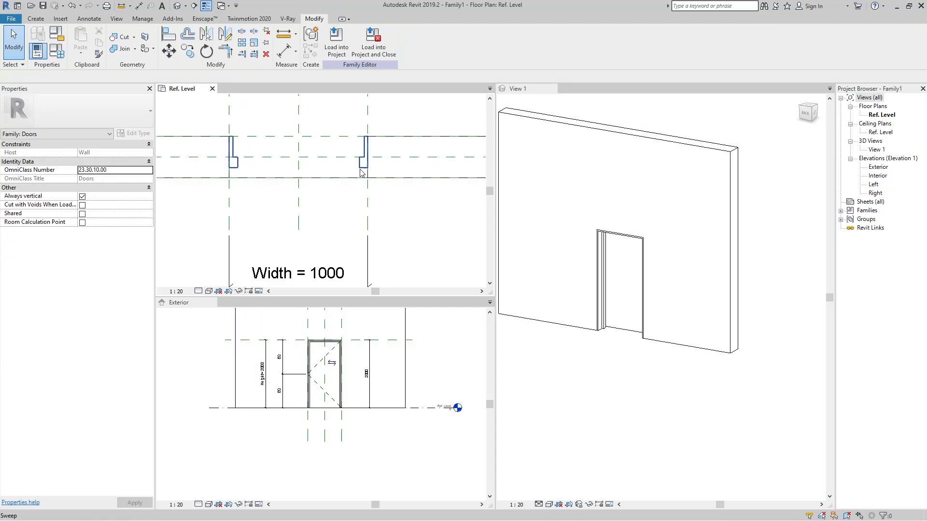
click(359, 172)
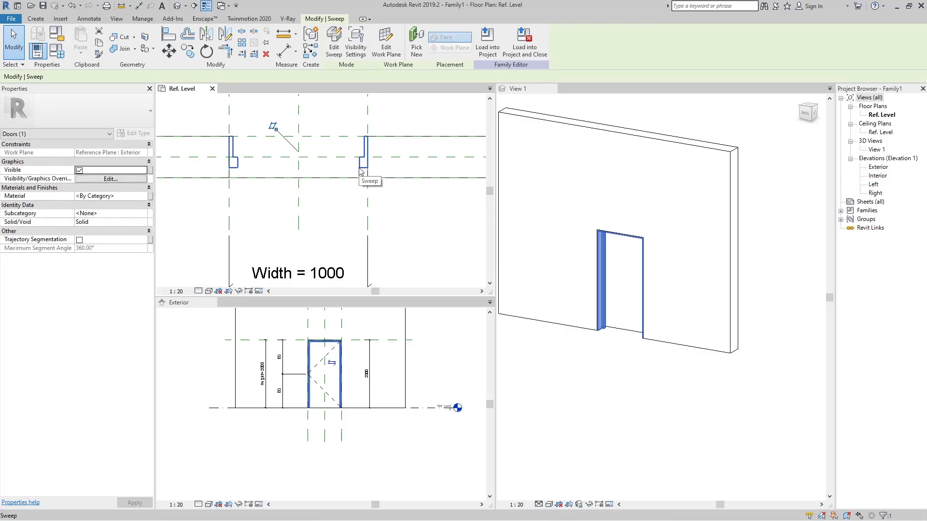
click(337, 50)
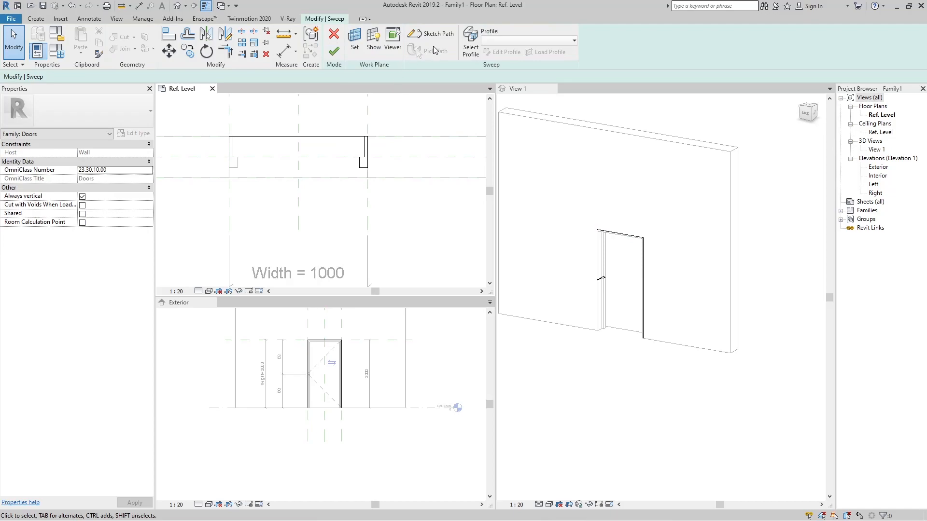
click(362, 165)
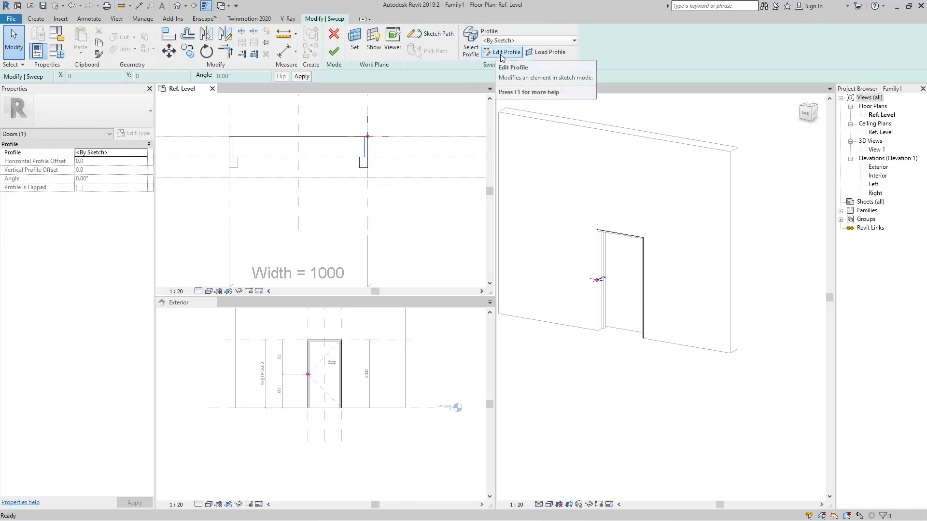
click(502, 55)
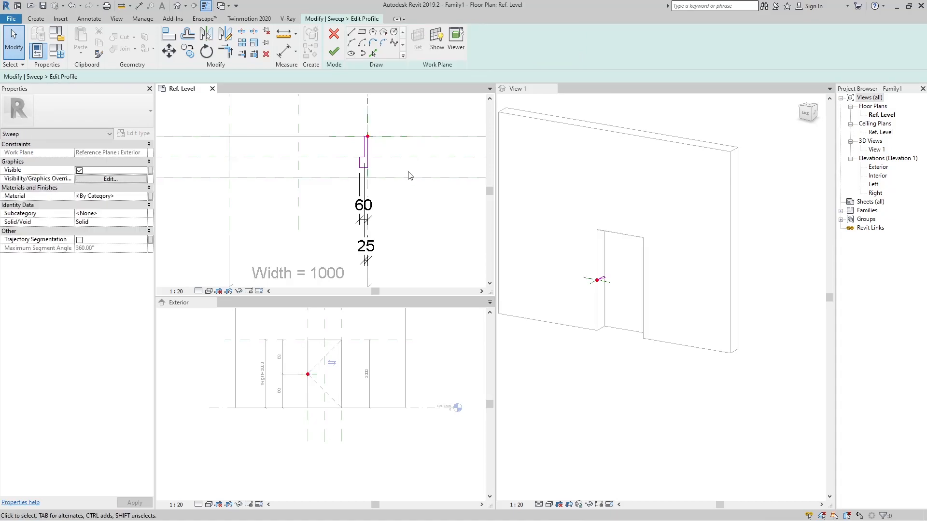
Align the profile's interior end edge to the wall's interior face, lock it, and finish the profile sketch
key(a)
key(l)
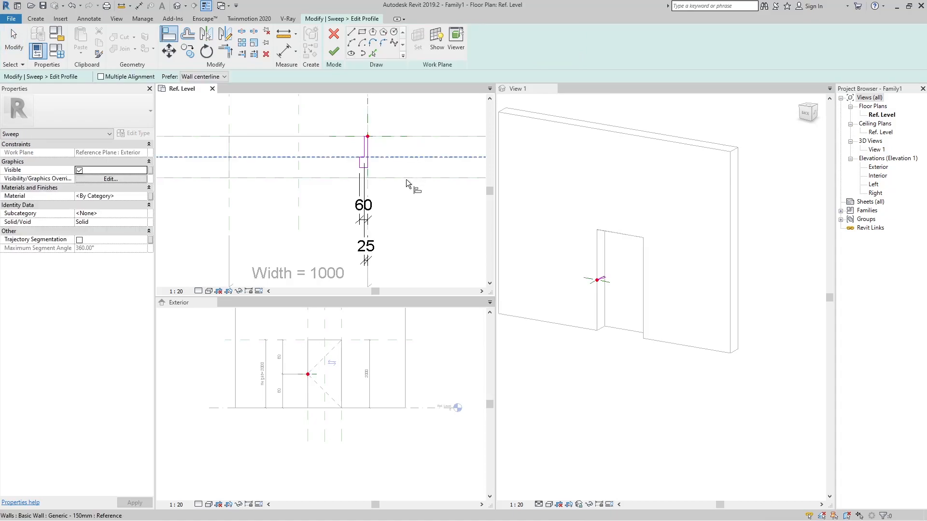
click(592, 164)
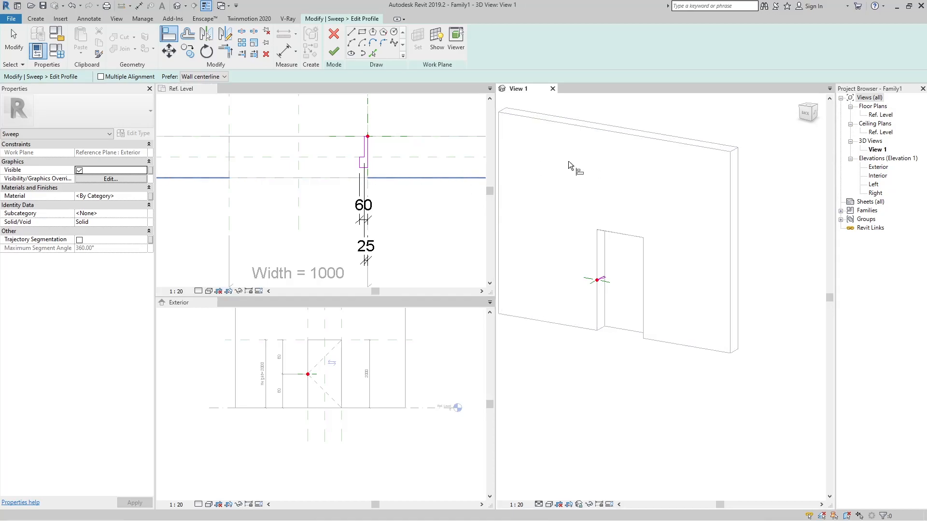
click(395, 183)
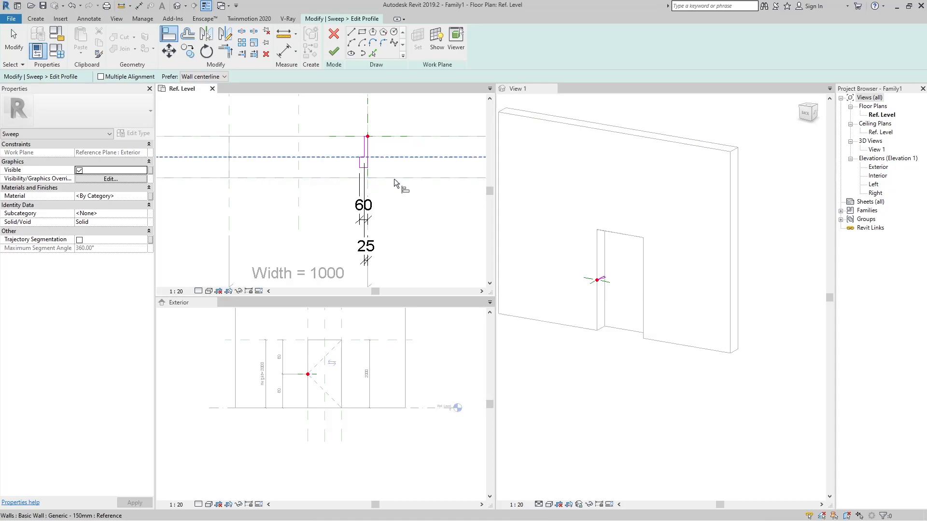
click(395, 183)
click(363, 167)
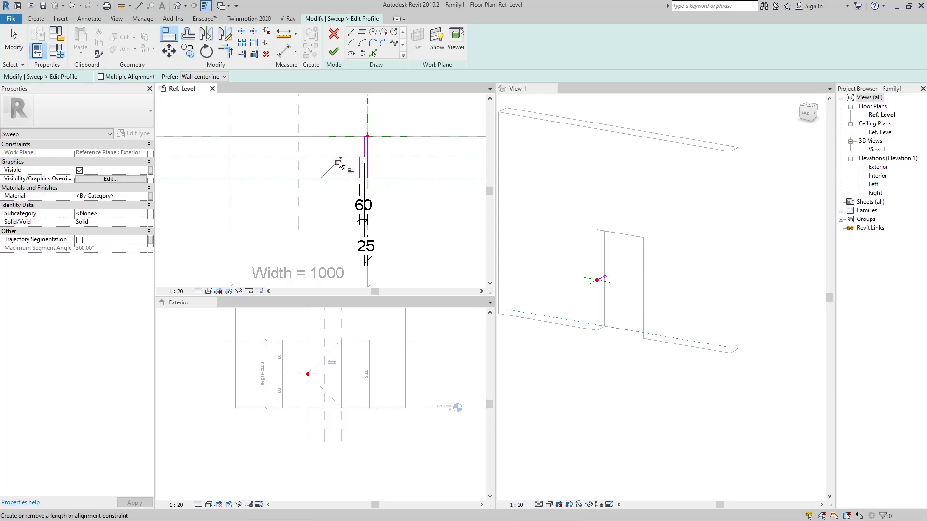
click(334, 53)
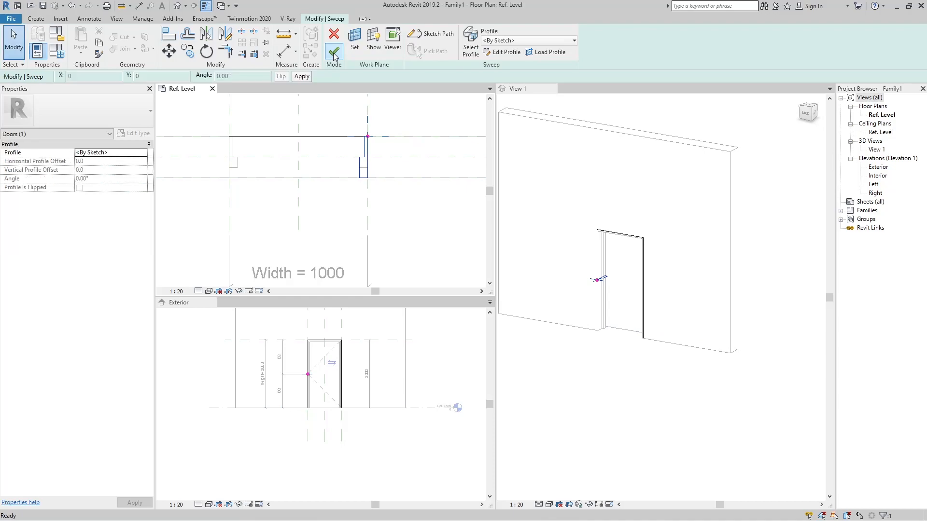
Finish editing the door frame sweep and deselect it
scroll(380, 124, down, 5)
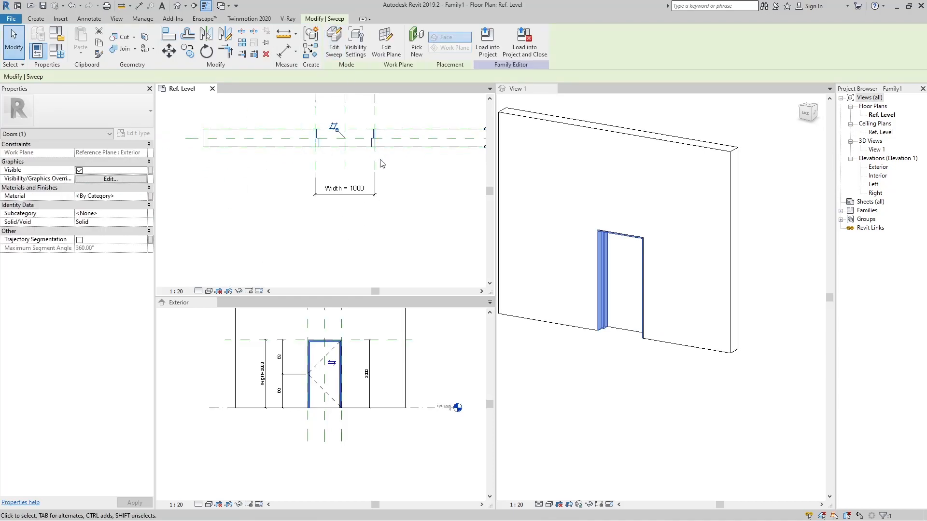
click(379, 160)
scroll(363, 130, up, 4)
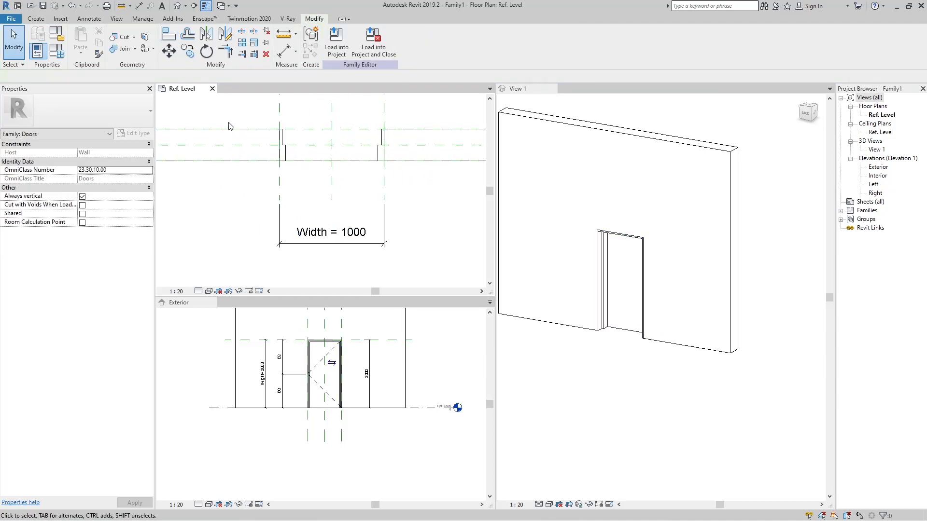
Set the structure layer thickness of the Generic - 150mm host wall type to 200 and accept the type properties
click(192, 139)
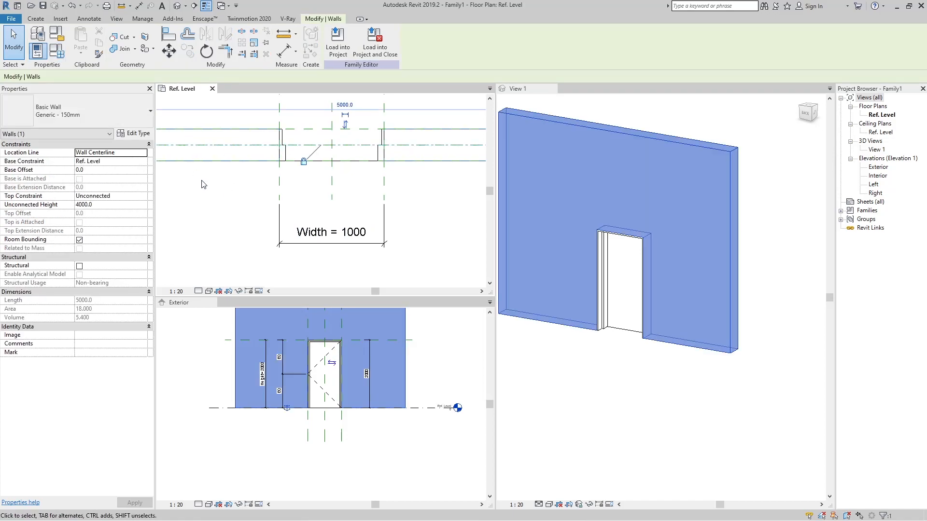
click(134, 134)
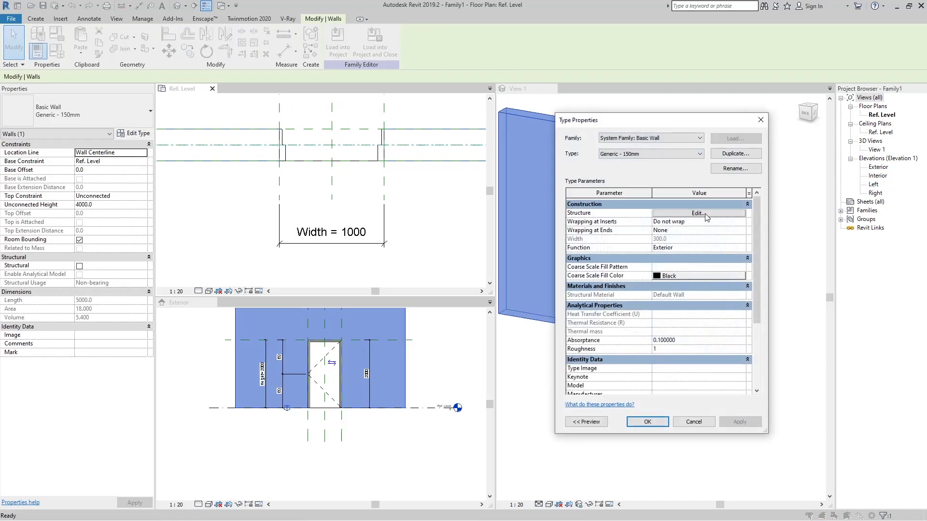
click(705, 217)
click(691, 221)
text(200.0)
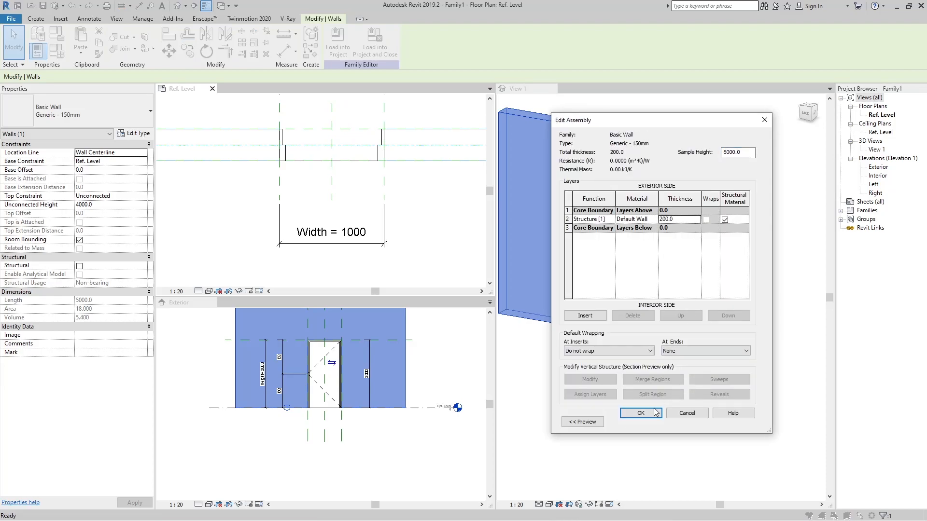
click(641, 413)
click(730, 421)
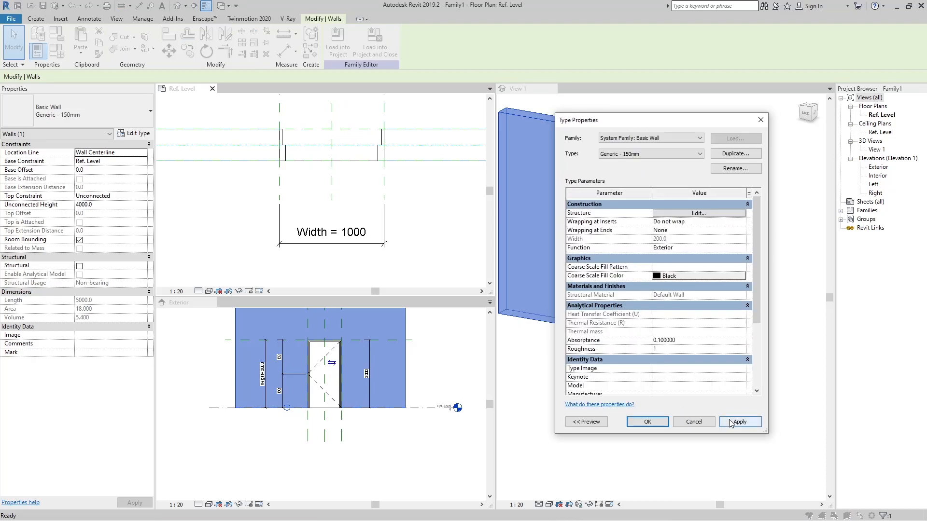
click(647, 422)
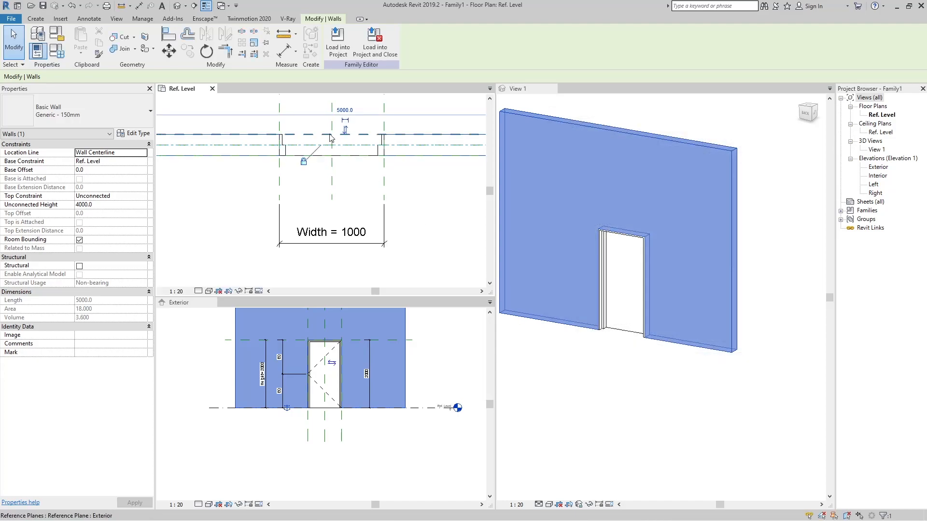
click(412, 191)
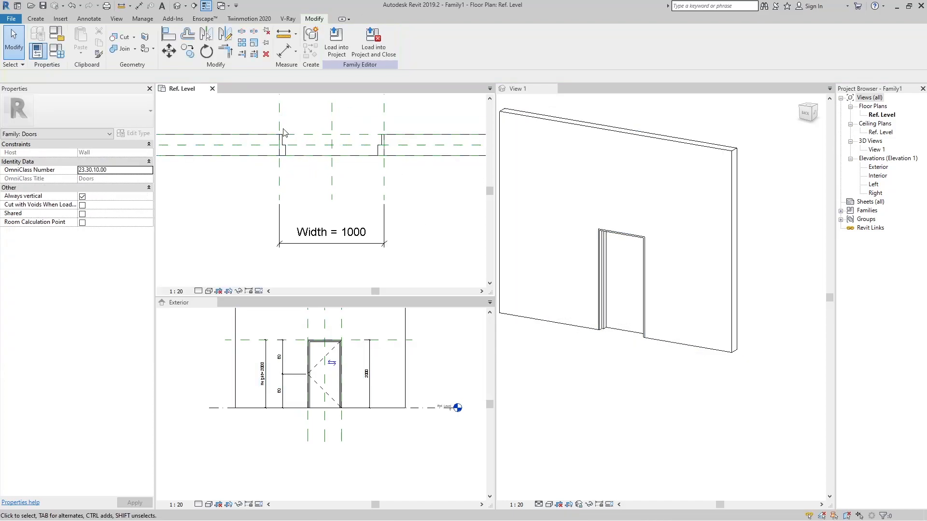
Draw a horizontal reference plane across the door opening in the floor plan, just inside the wall's exterior face
scroll(381, 198, up, 2)
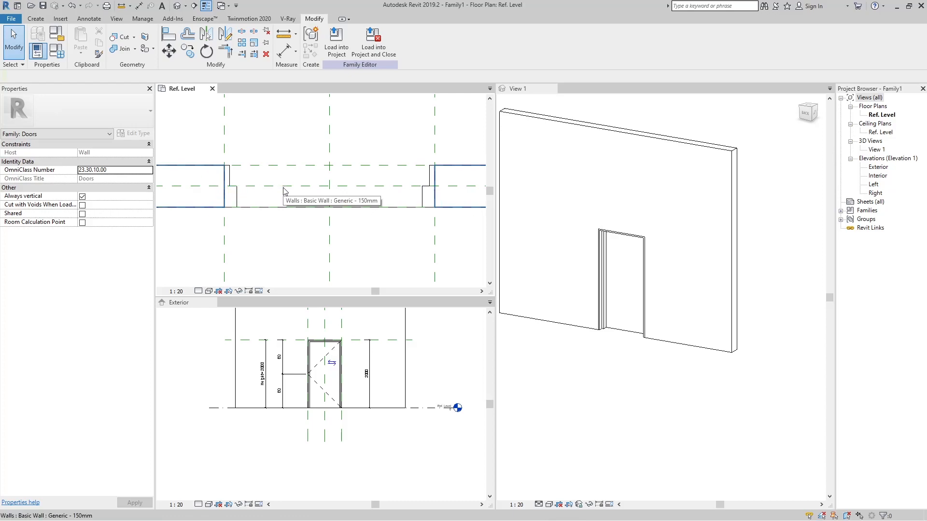
scroll(233, 179, up, 3)
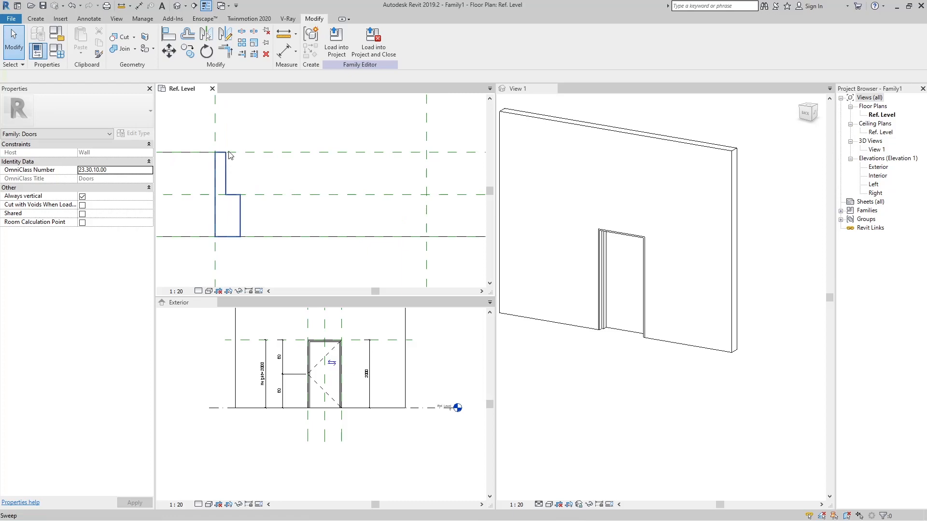
scroll(229, 164, down, 2)
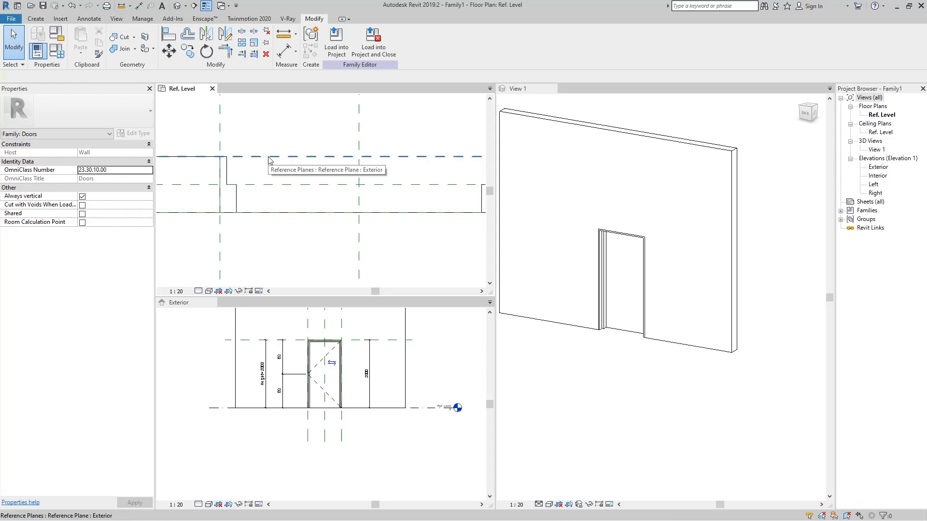
scroll(242, 187, up, 1)
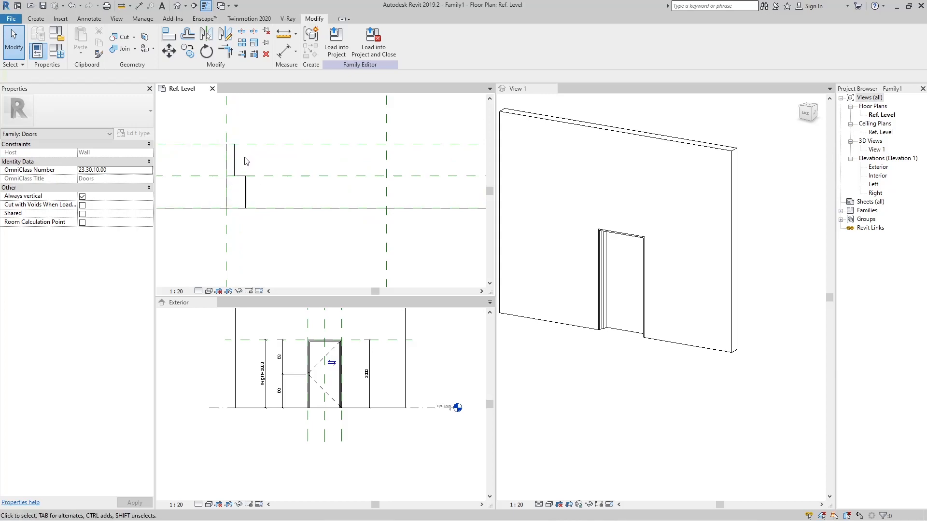
scroll(316, 165, down, 5)
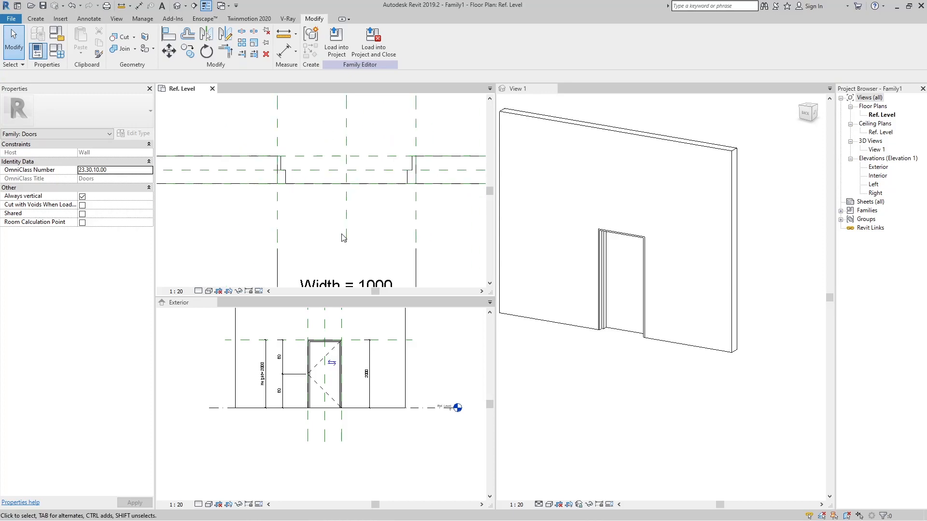
key(r)
key(p)
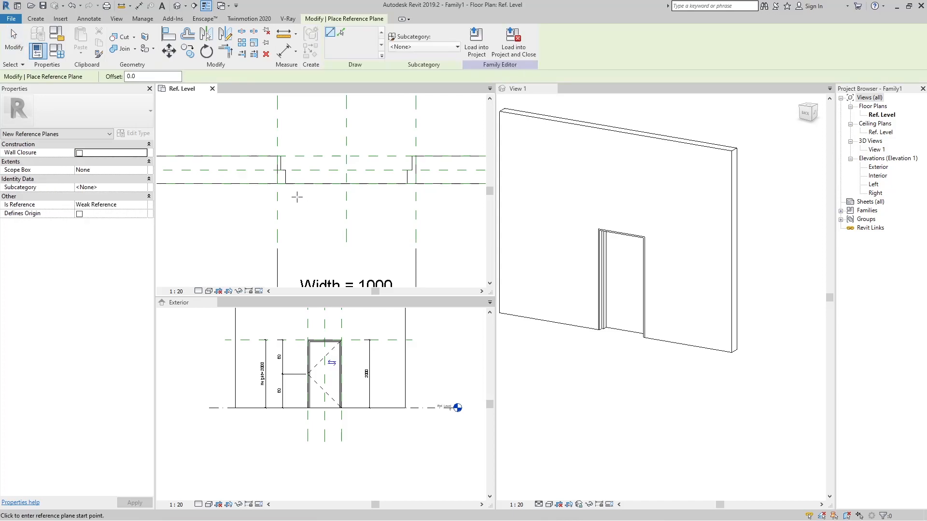
scroll(264, 165, up, 2)
click(227, 158)
scroll(230, 160, down, 2)
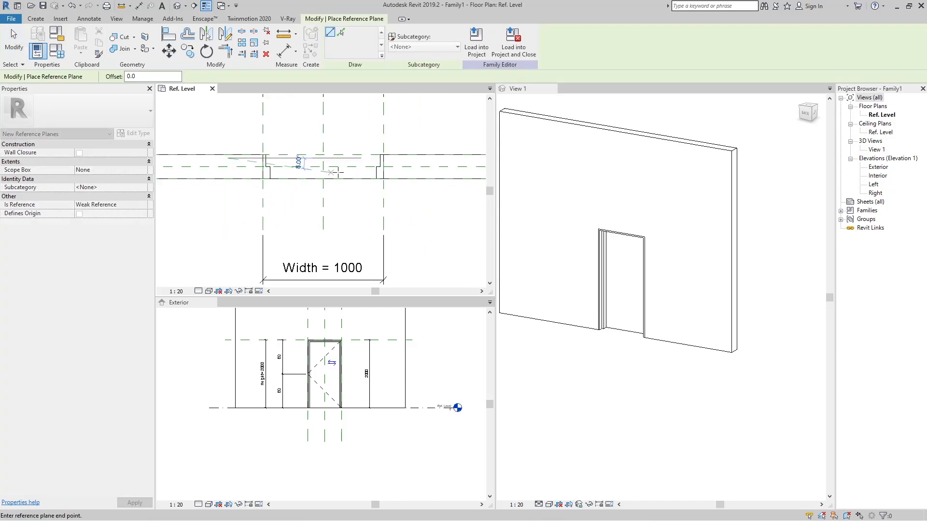
click(408, 159)
key(Escape)
key(Escape)
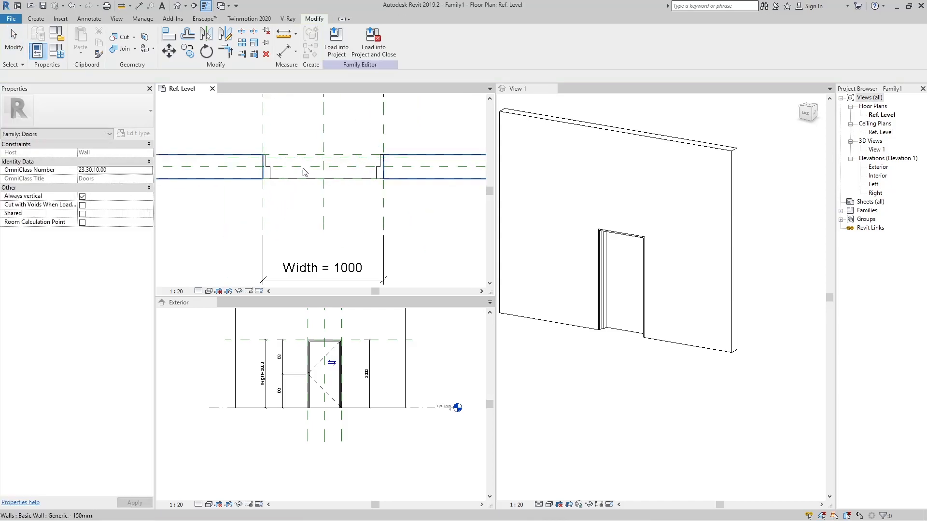
Place an aligned dimension between the new reference plane and the wall's exterior side
scroll(297, 173, up, 2)
key(d)
key(i)
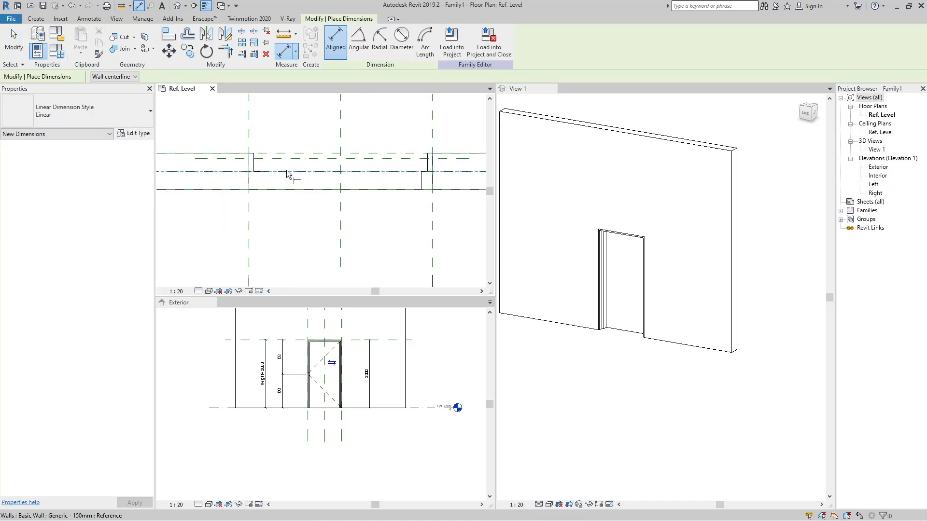
click(266, 158)
middle_drag(232, 168, 352, 168)
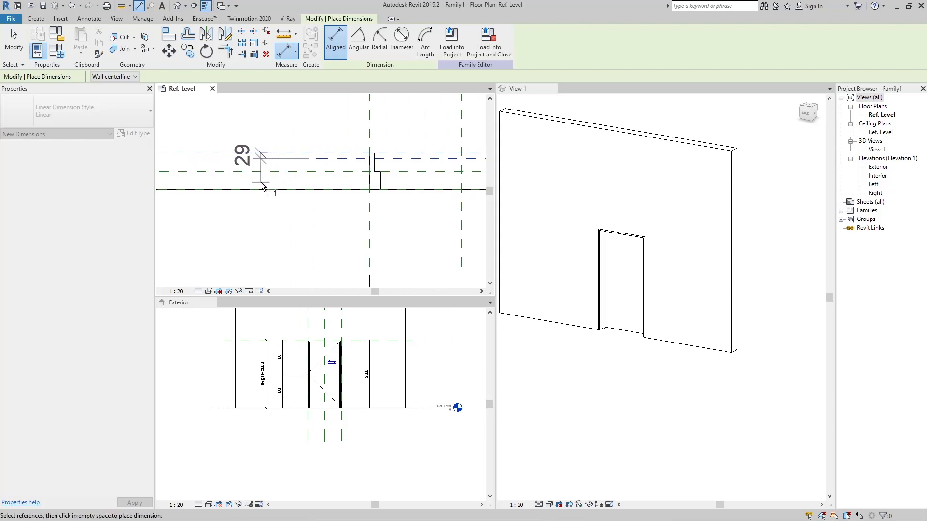
click(261, 182)
key(Escape)
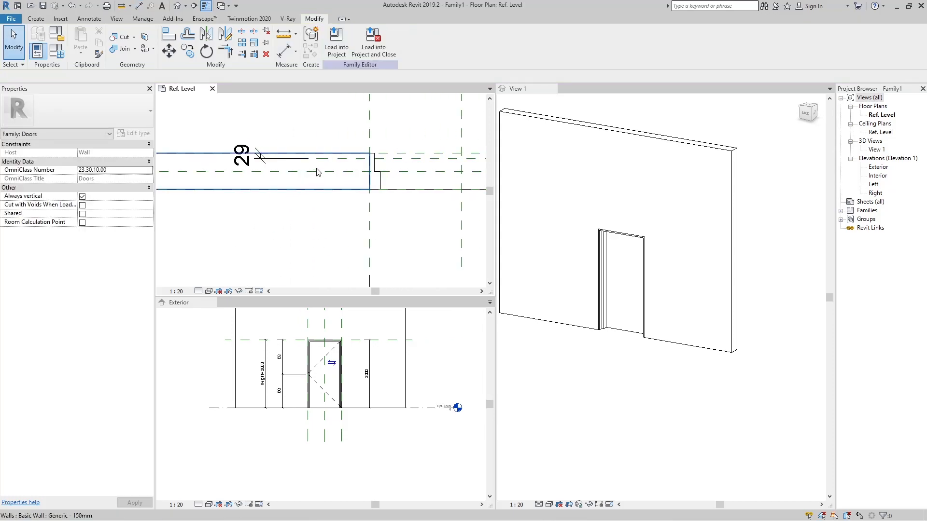
Set the new reference plane's distance from the wall's exterior side to 35 and lock that dimension
click(340, 159)
scroll(246, 156, up, 3)
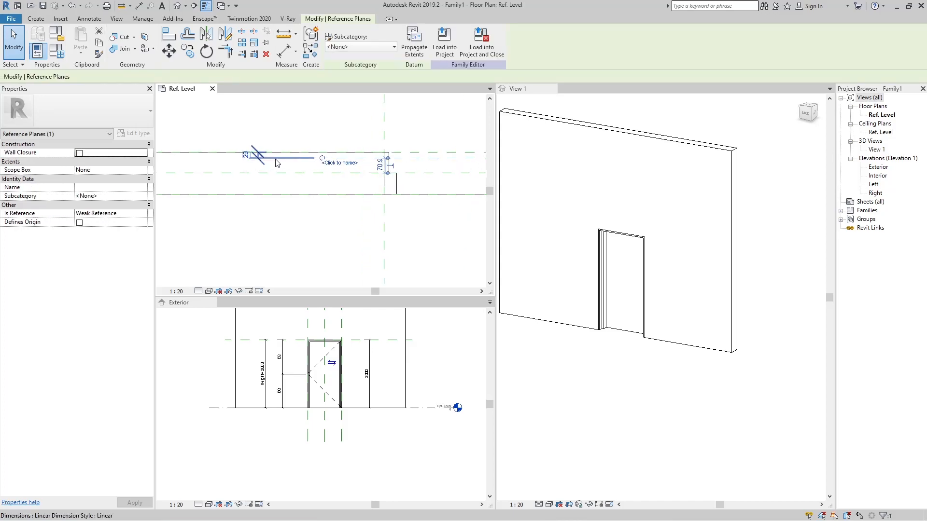
click(232, 154)
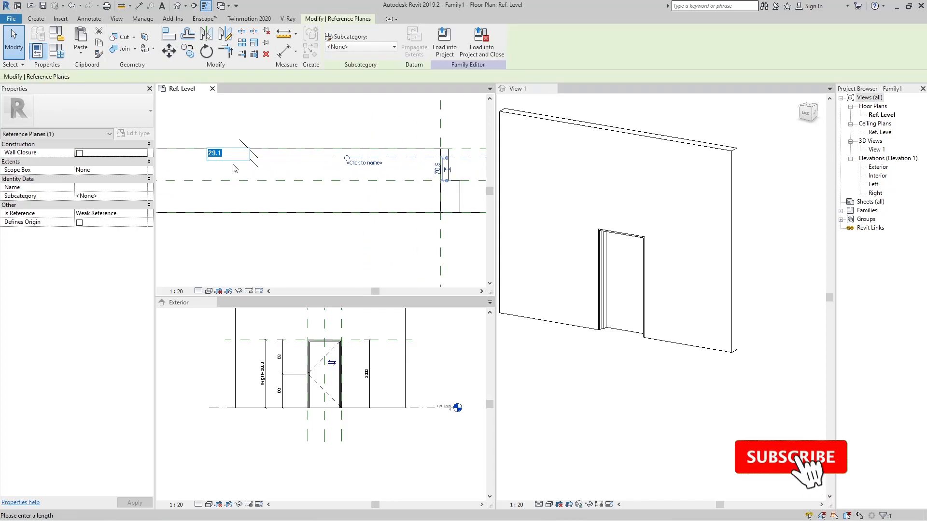
text(35)
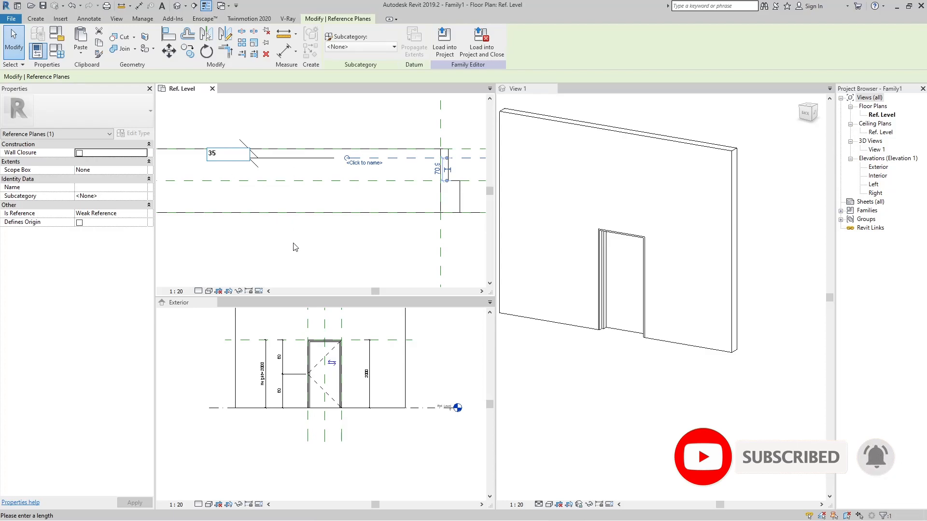
key(Return)
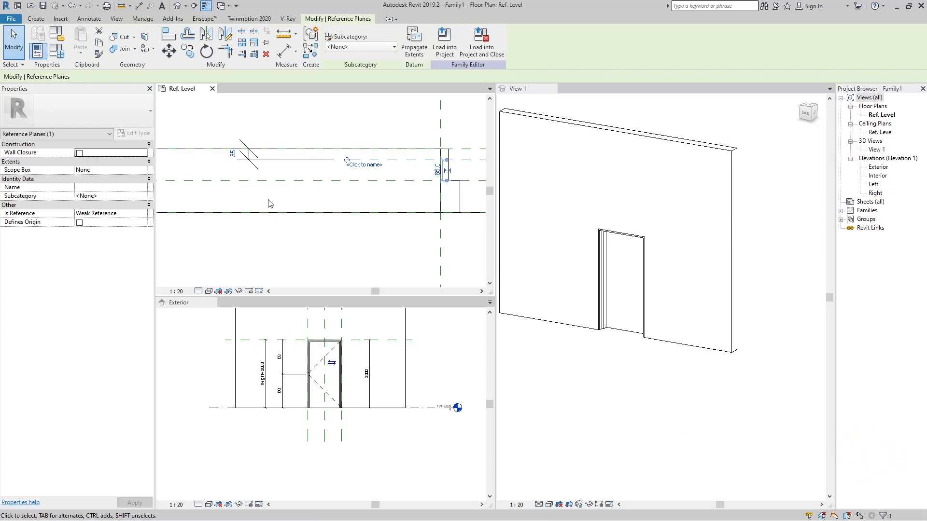
scroll(304, 222, down, 1)
click(311, 189)
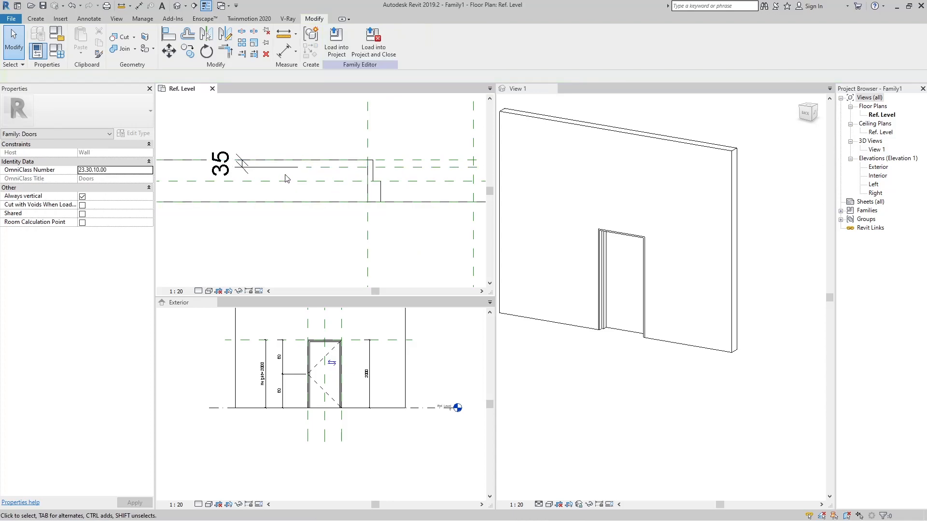
click(215, 174)
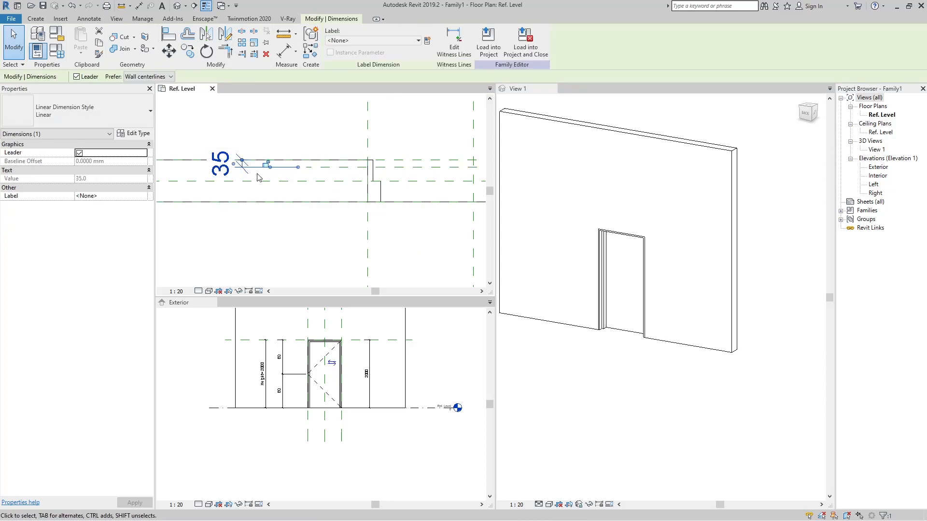
scroll(266, 167, down, 2)
click(420, 211)
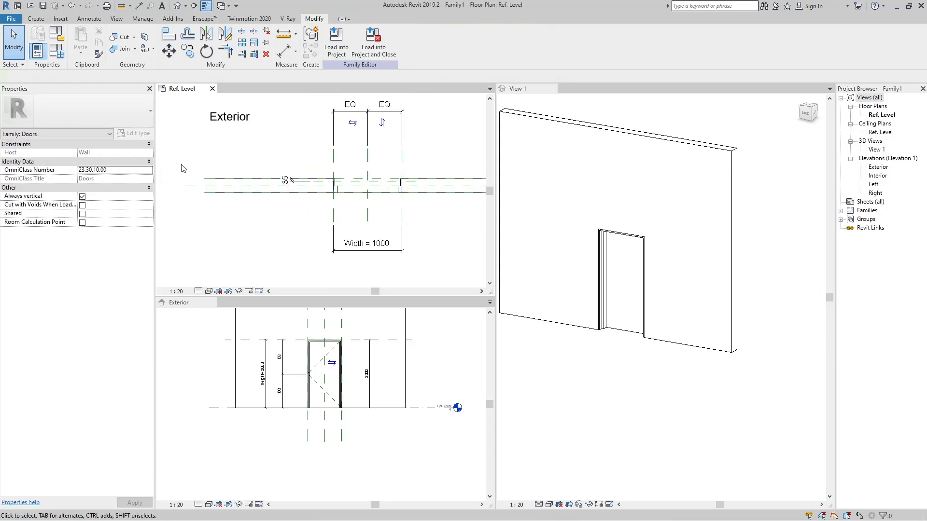
Set the structure layer thickness of the Generic - 150mm host wall type to 300 and accept the type properties
click(249, 188)
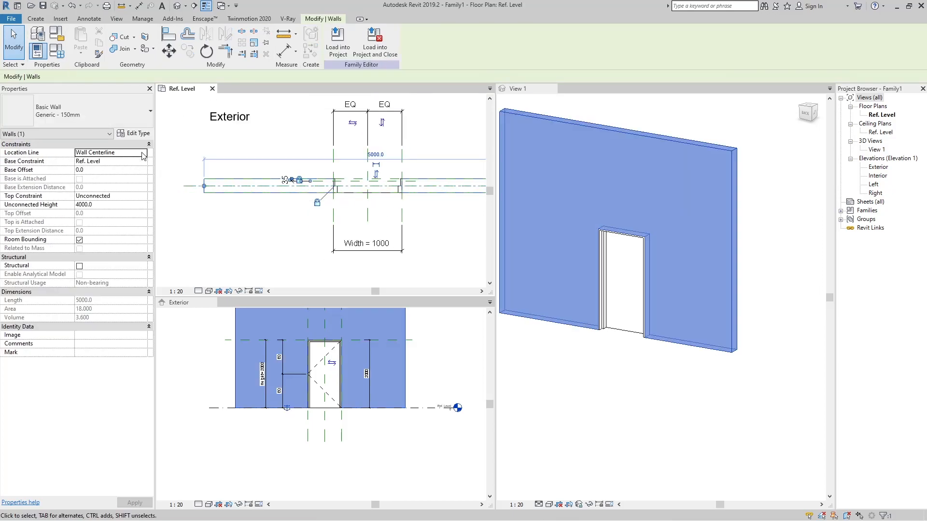
click(135, 135)
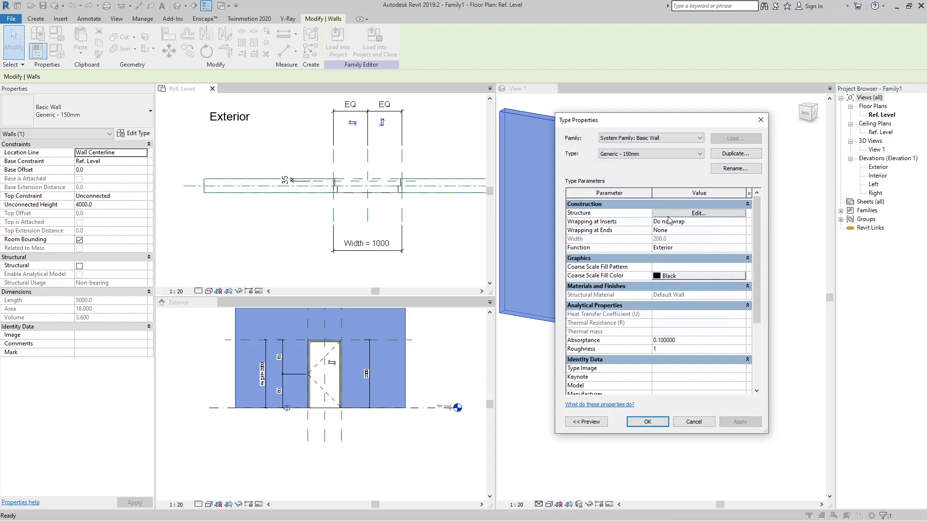
click(706, 214)
click(679, 220)
text(300)
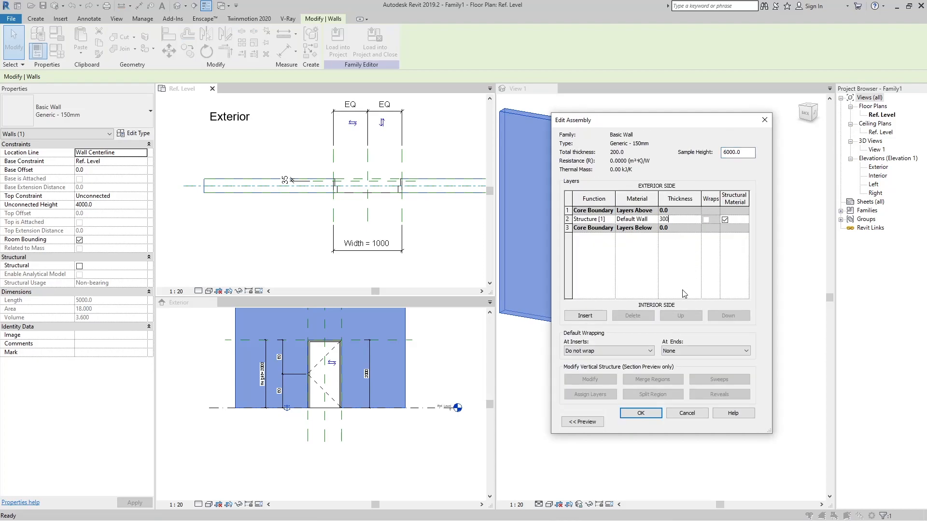
click(640, 413)
click(737, 422)
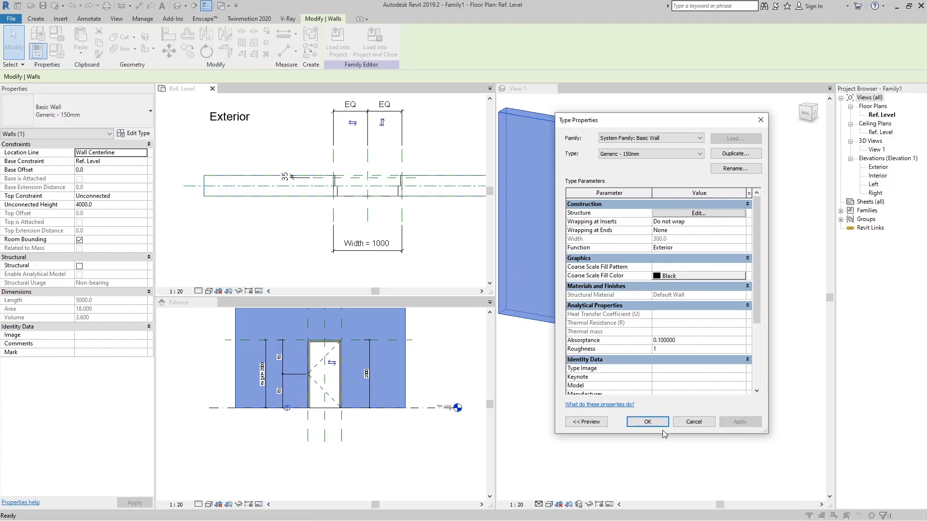
click(647, 421)
scroll(394, 193, up, 2)
key(Escape)
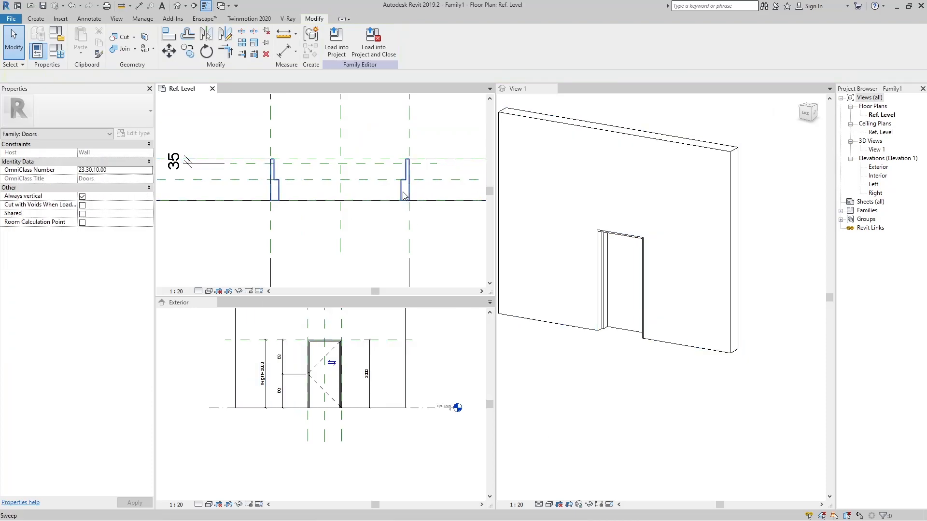
Open the door frame sweep for editing and edit its profile sketch
click(410, 201)
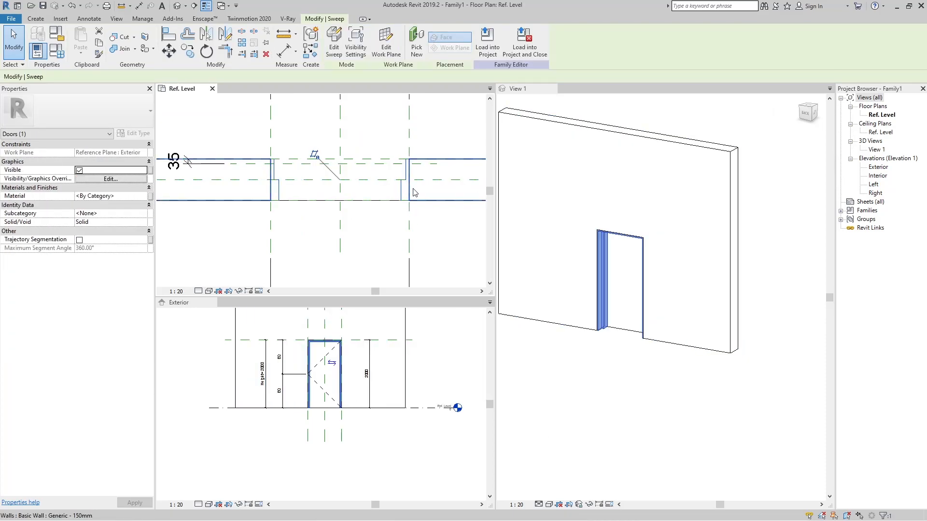
click(335, 44)
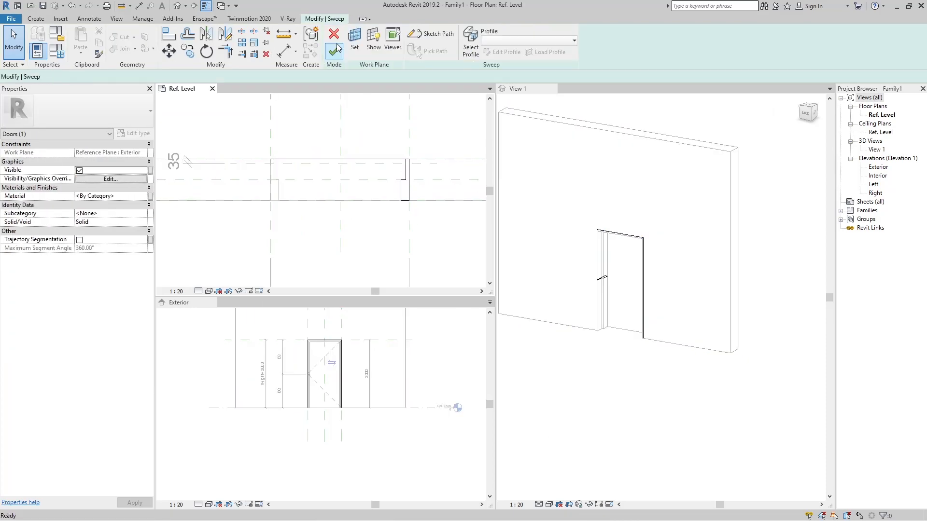
click(471, 44)
click(502, 52)
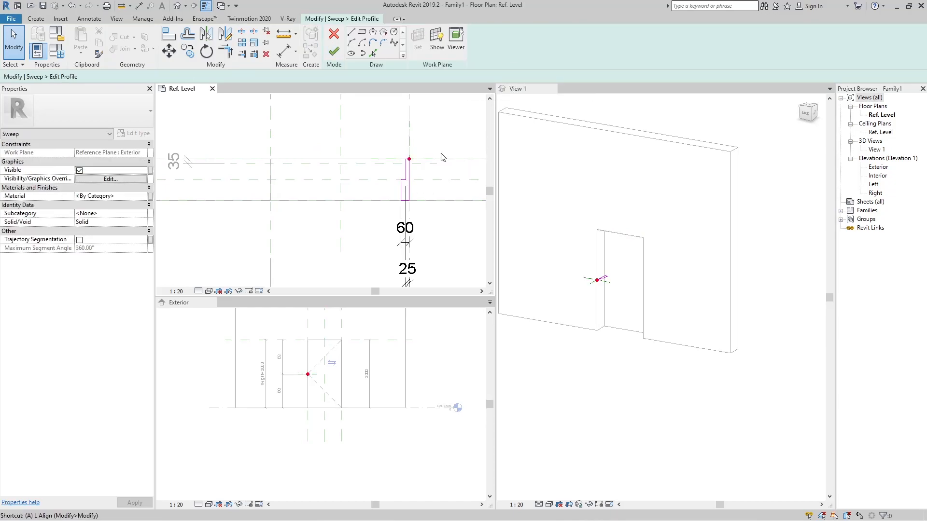
Align the frame profile's rebate edge with the new reference plane and remove the unsatisfied constraints
key(a)
key(l)
click(422, 167)
scroll(416, 169, up, 2)
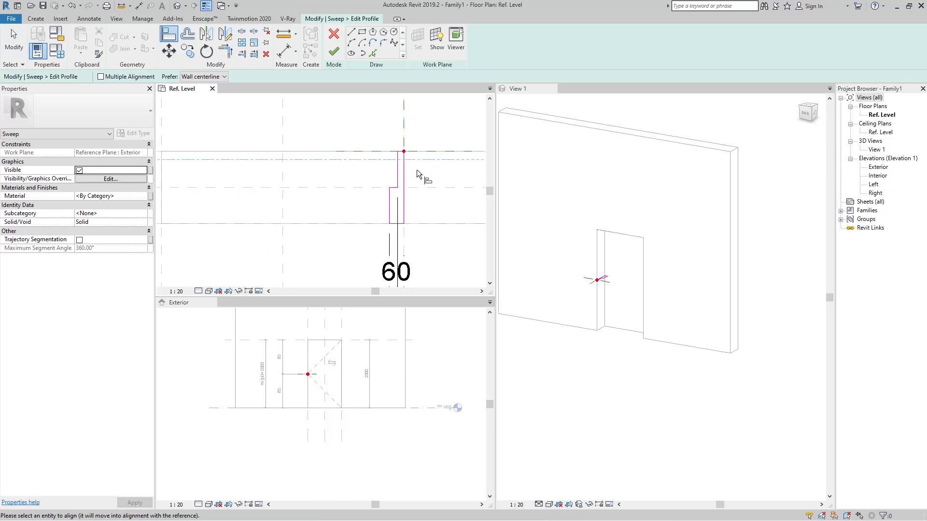
click(391, 191)
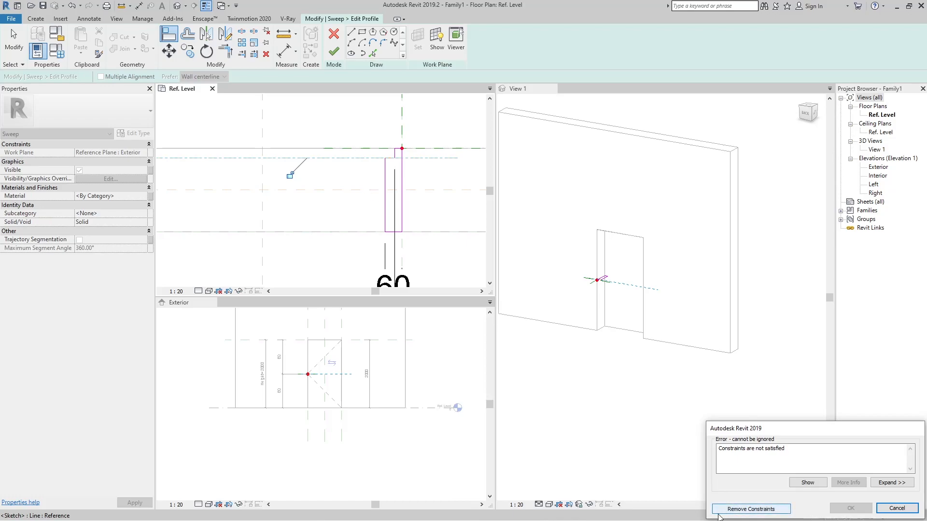
click(757, 511)
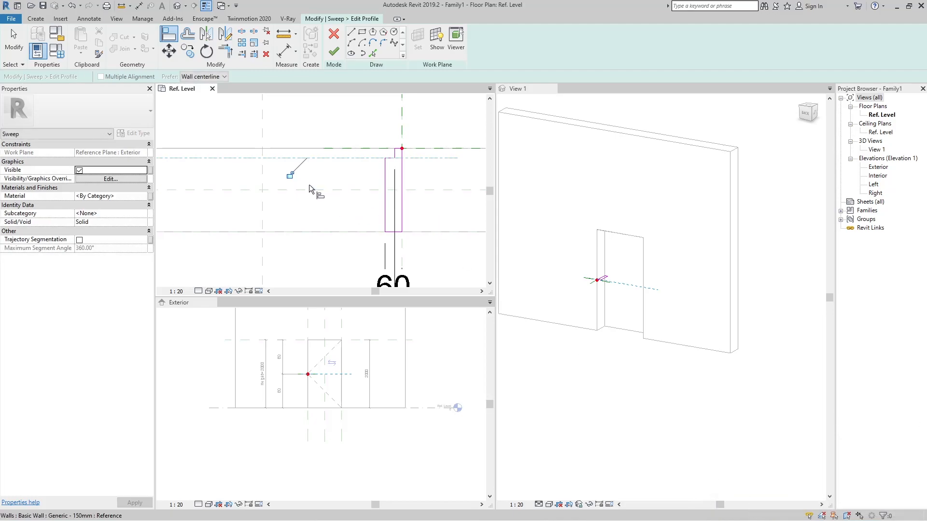
Finish the profile sketch and complete the door frame sweep
click(334, 51)
click(328, 51)
scroll(416, 160, down, 6)
scroll(410, 173, up, 1)
middle_drag(409, 174, 451, 182)
click(400, 237)
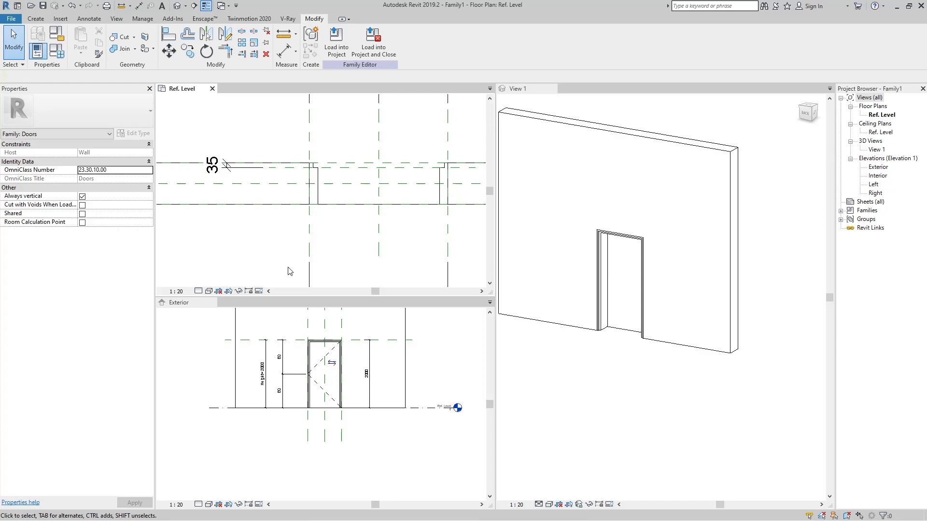
Label the 35 mm offset dimension with a new type-based family parameter named "Door Panel width"
click(222, 170)
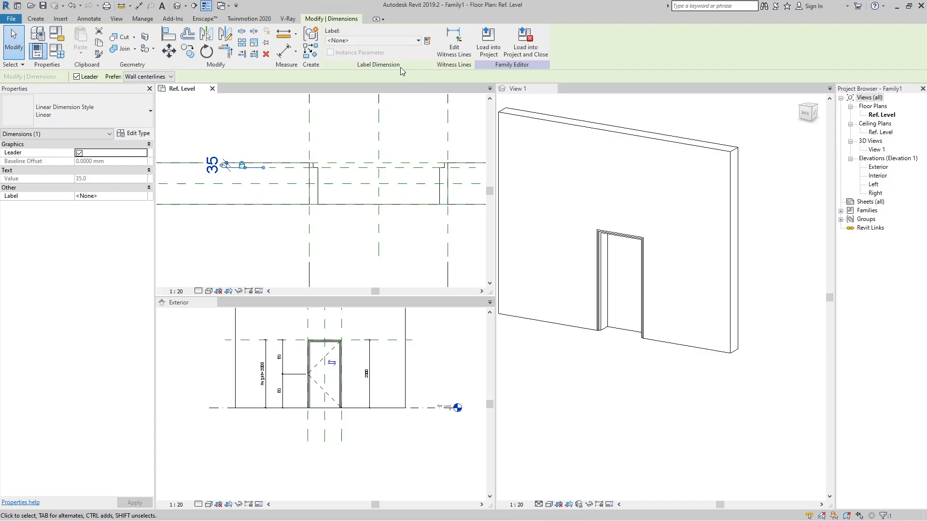
click(426, 41)
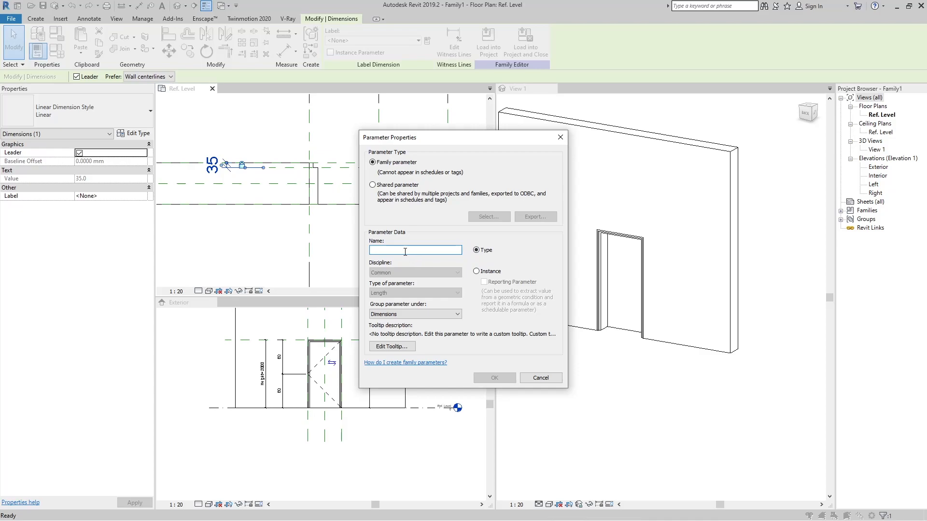
text(Door Panel width)
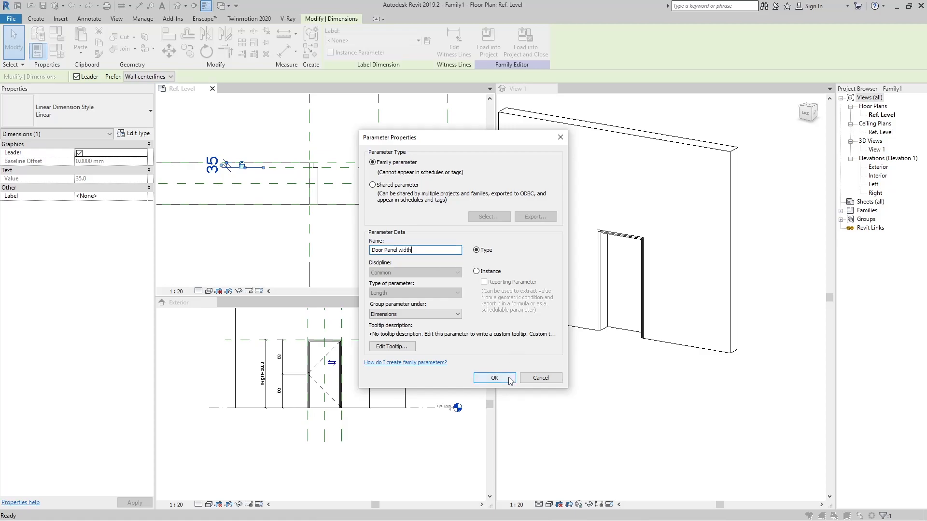
click(494, 378)
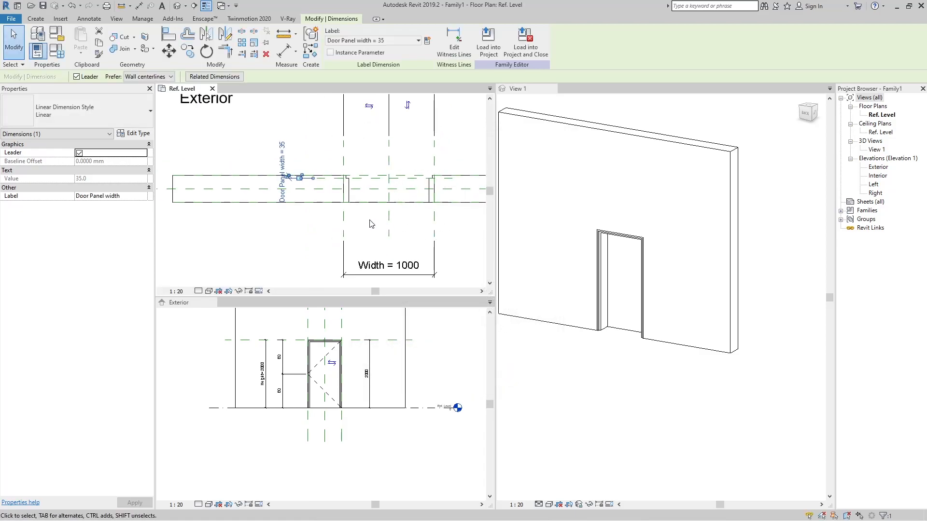
scroll(305, 187, up, 1)
click(299, 242)
Set the Door Panel width parameter to 50 in the family types and accept the change
scroll(222, 177, down, 5)
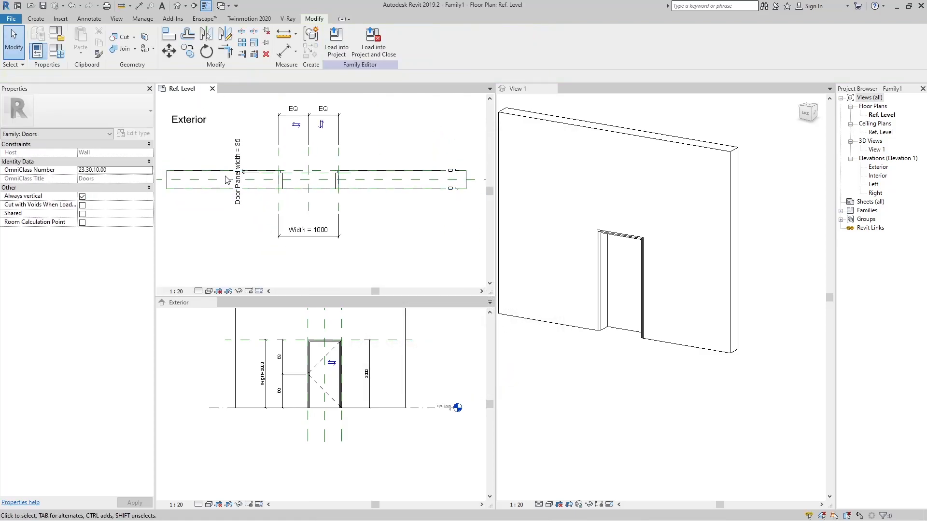
scroll(235, 133, up, 2)
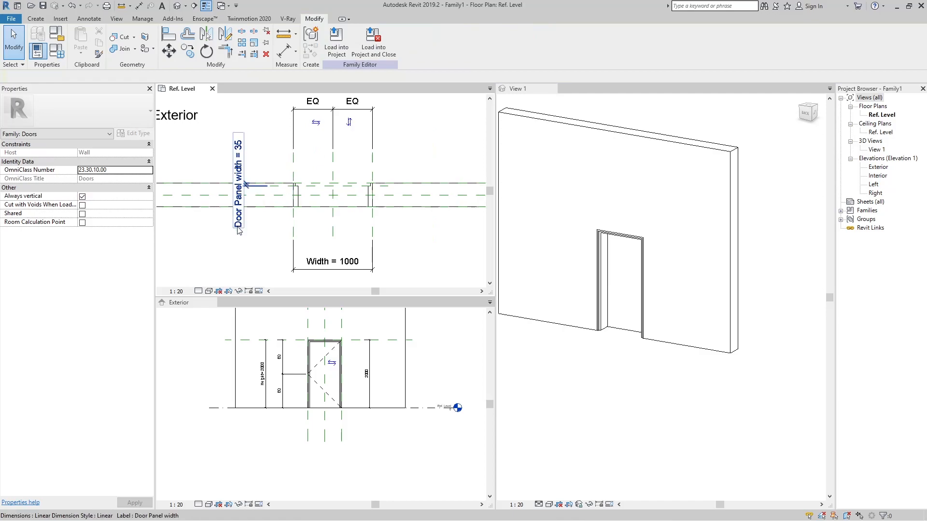
scroll(238, 230, down, 2)
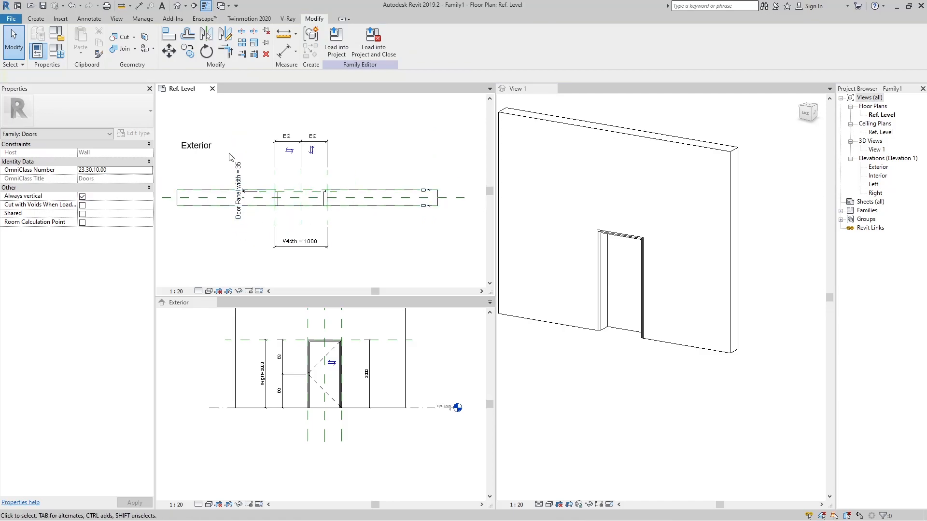
click(57, 50)
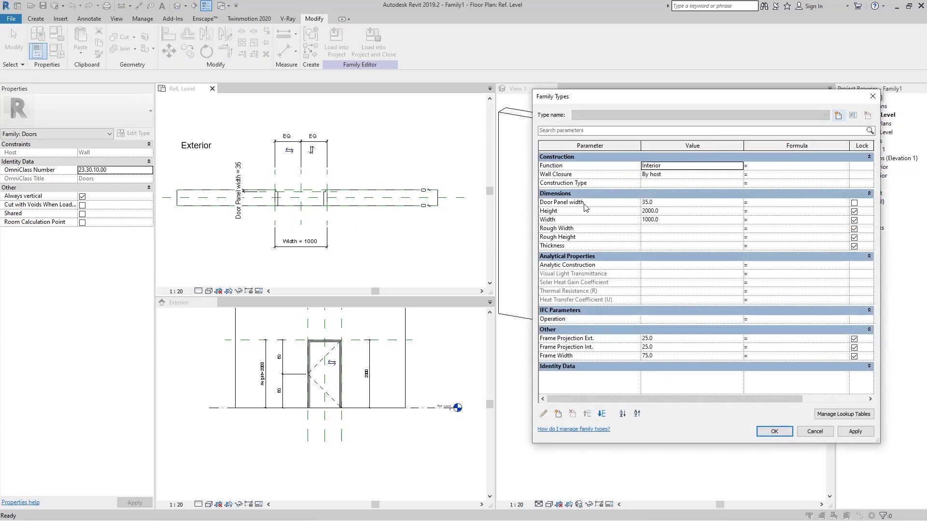
click(668, 203)
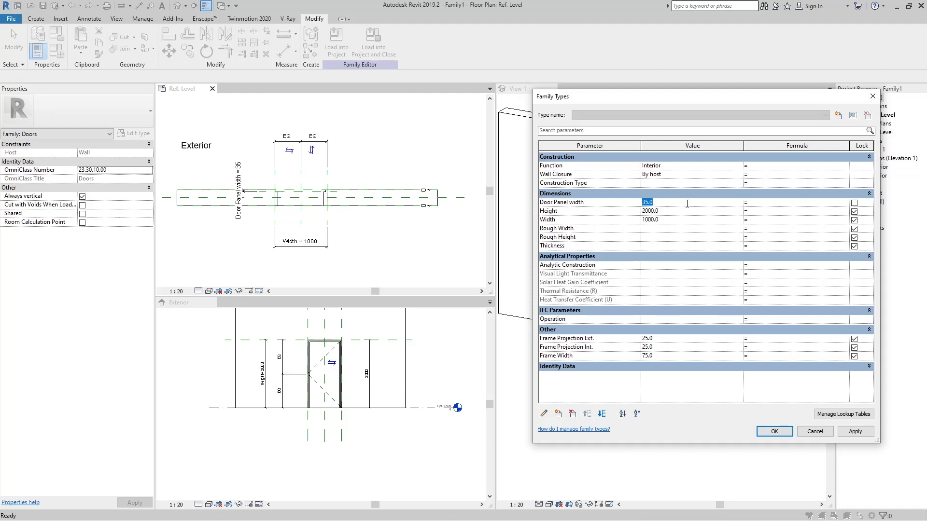
text(5)
click(856, 432)
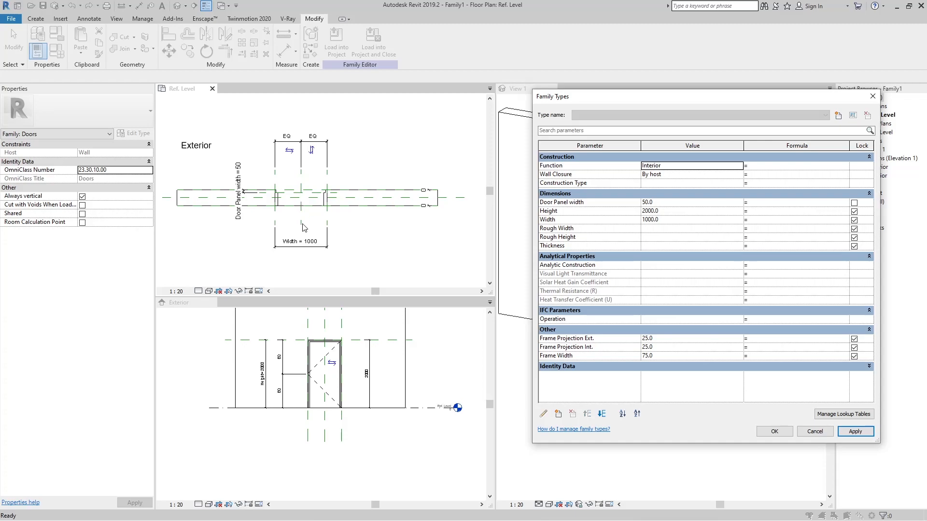
click(780, 434)
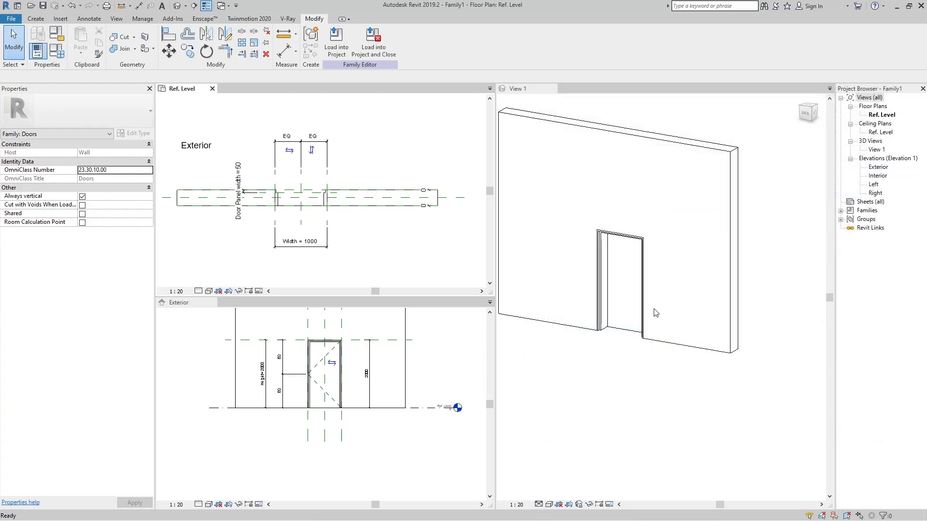
Start an extrusion with the new reference plane picked as its work plane, and open the Exterior elevation for sketching
scroll(313, 212, up, 5)
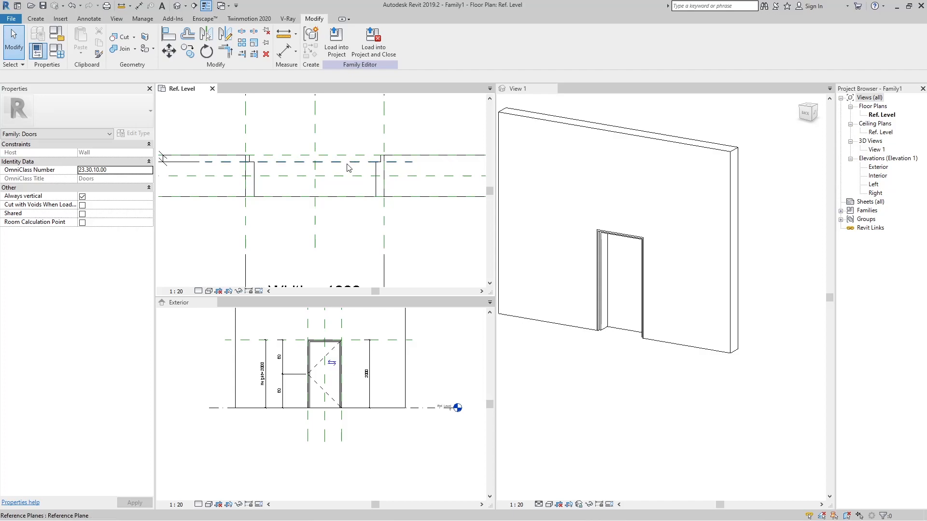
click(405, 463)
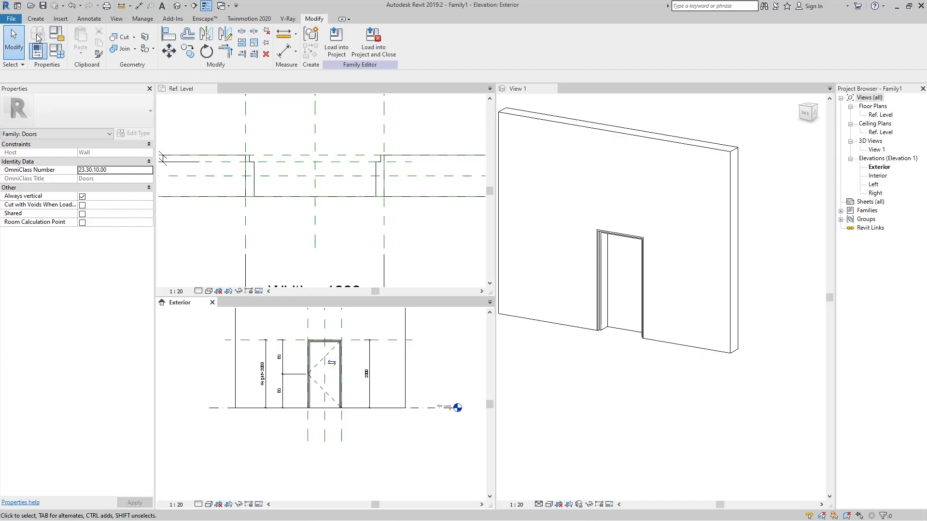
click(36, 19)
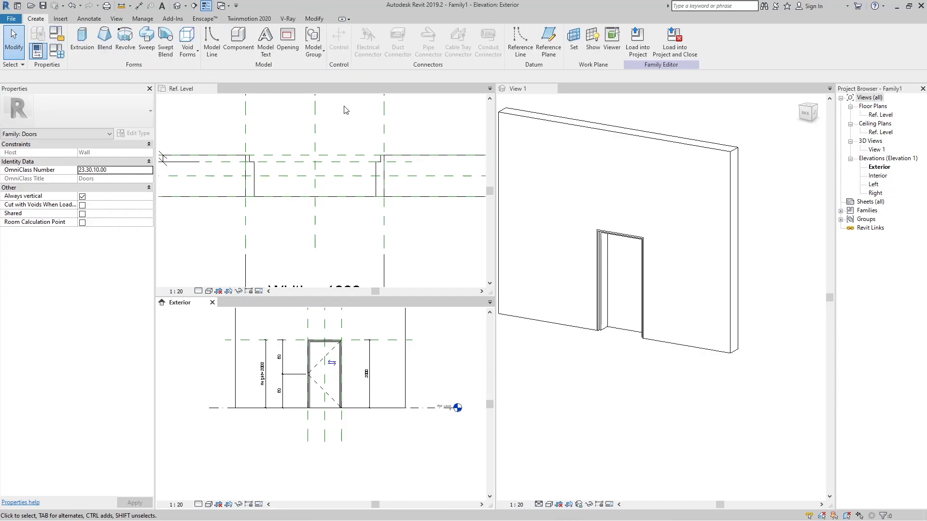
click(83, 47)
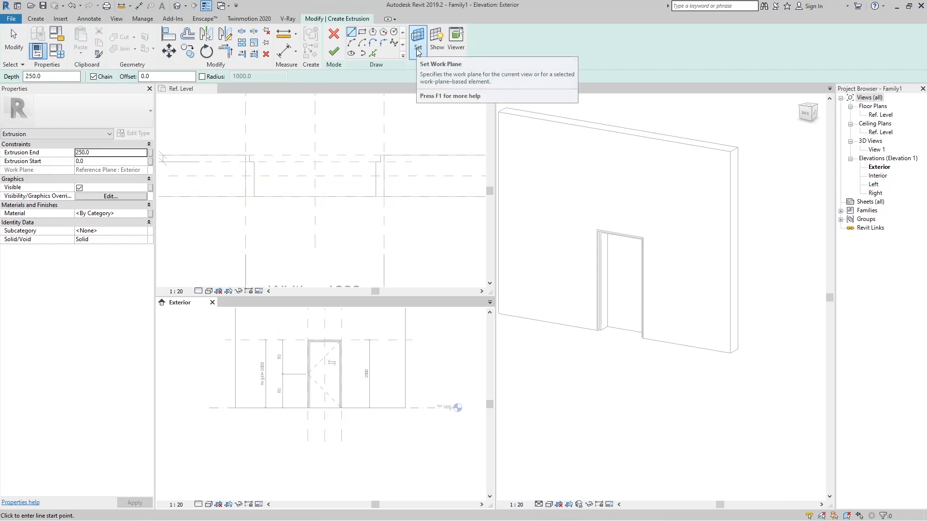
click(418, 51)
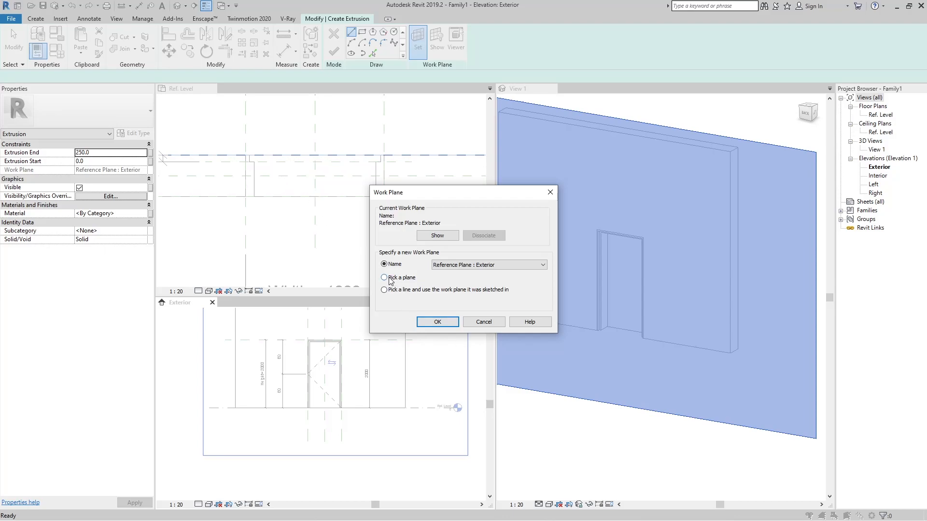
click(443, 324)
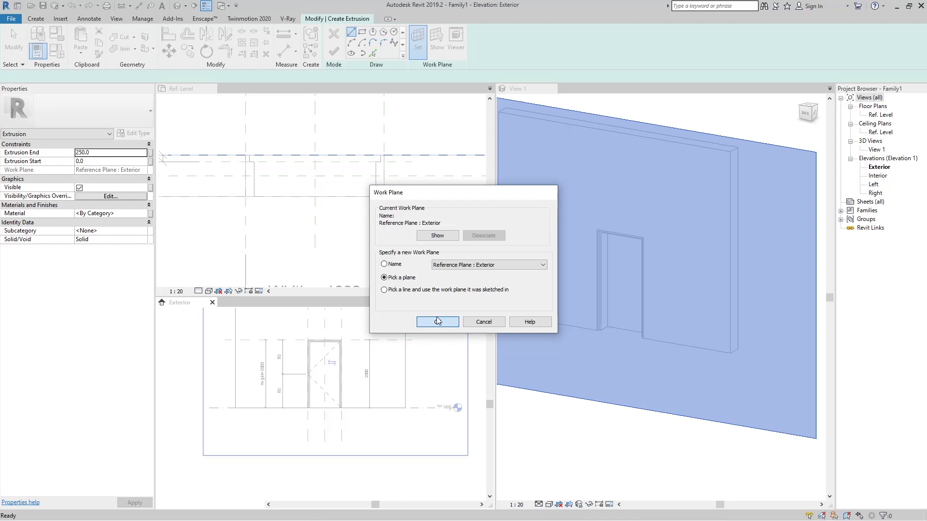
click(355, 165)
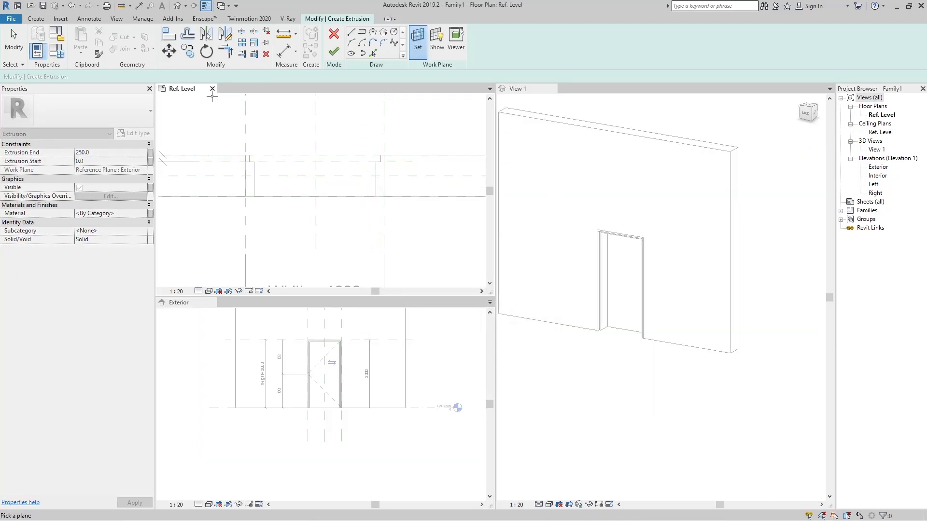
click(339, 163)
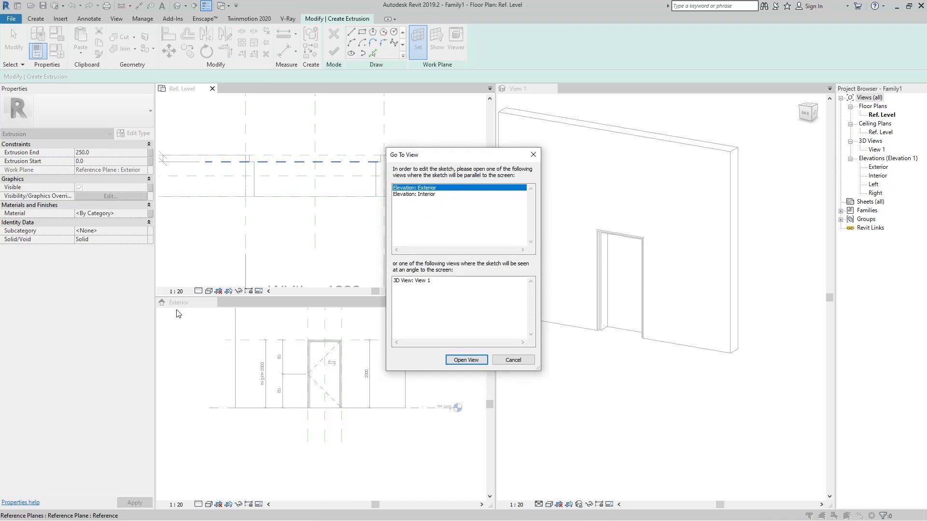
click(466, 360)
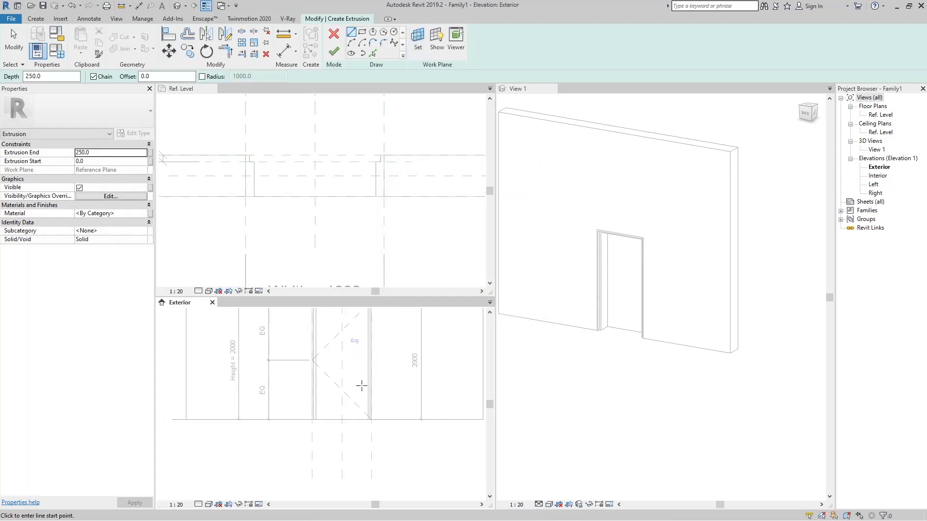
Sketch a rectangle for the door panel between opposite corners of the frame's rebate, down to the floor line
scroll(338, 432, down, 2)
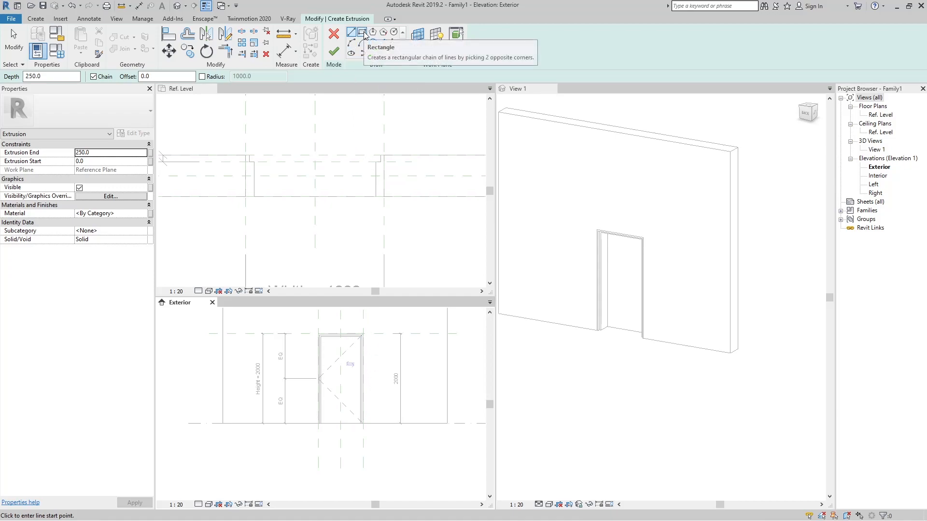
click(362, 33)
scroll(316, 331, up, 3)
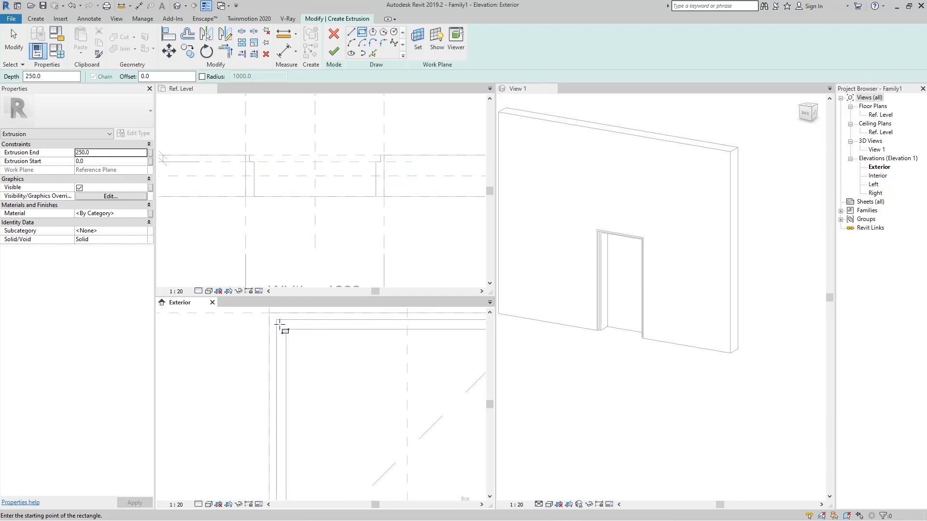
click(279, 322)
scroll(309, 327, down, 3)
scroll(375, 458, up, 4)
click(376, 455)
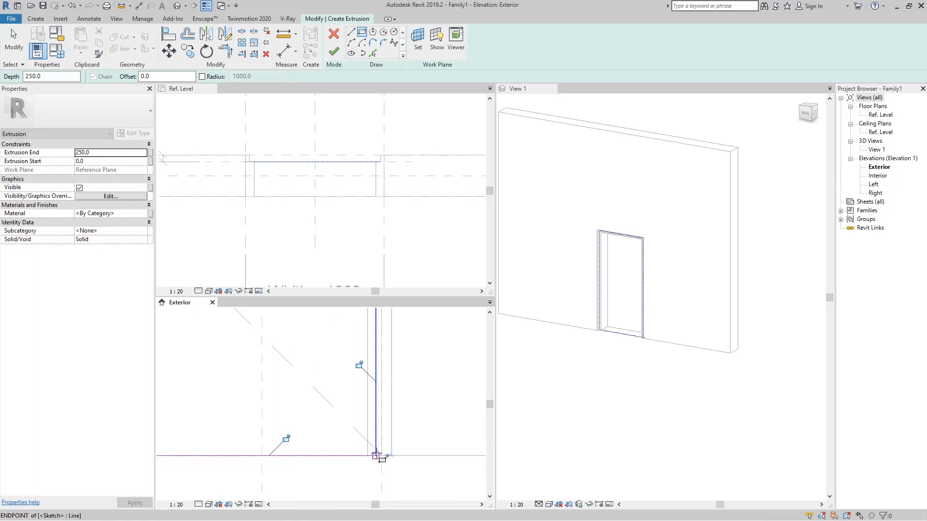
Lock all four sides of the panel rectangle to the frame and floor references and finish the extrusion
scroll(374, 442, up, 1)
click(324, 435)
click(360, 361)
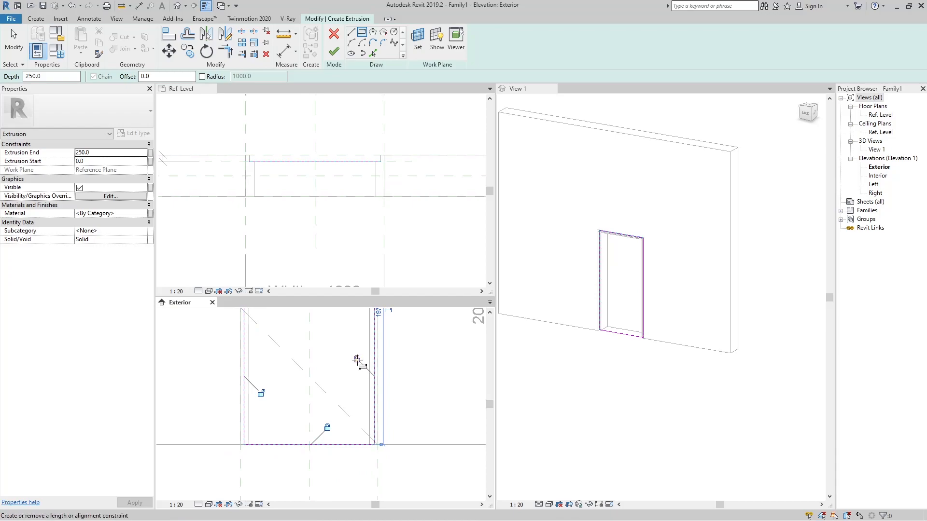
click(261, 393)
scroll(323, 429, down, 2)
scroll(322, 429, down, 1)
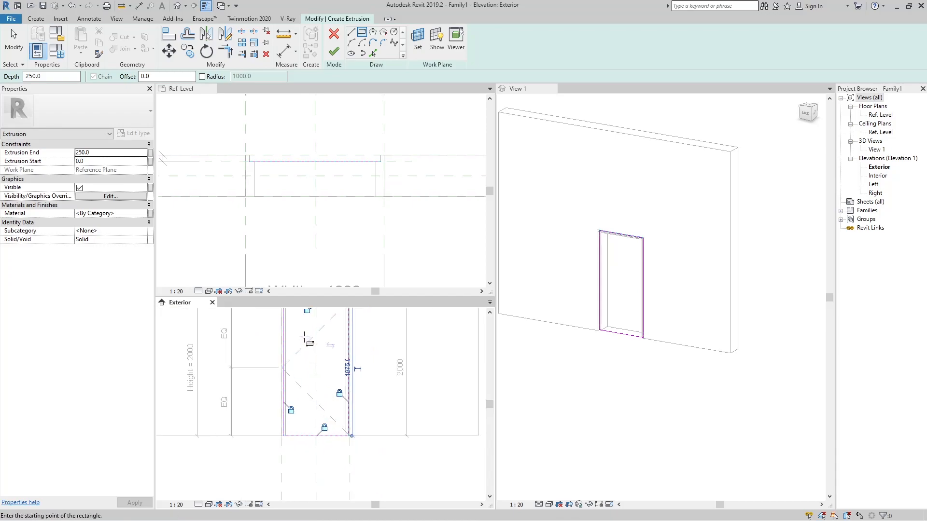
middle_drag(306, 337, 318, 376)
click(319, 351)
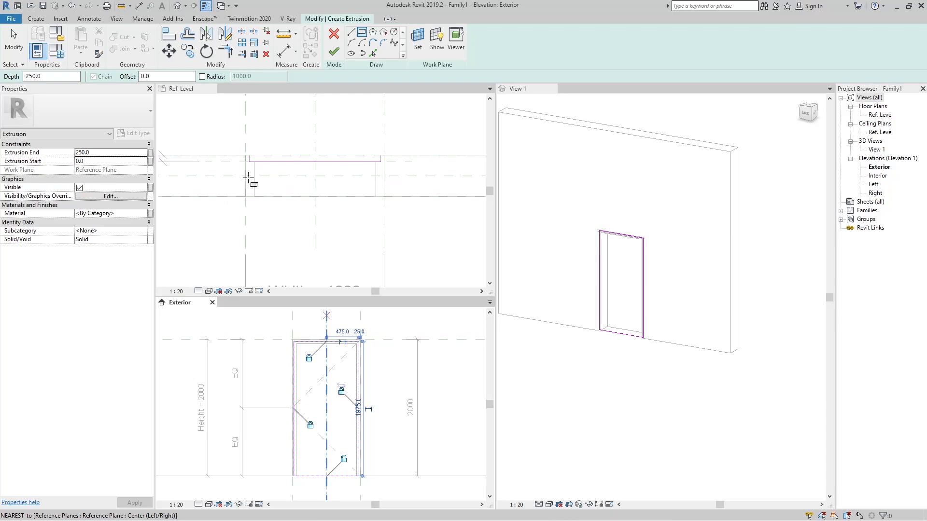
click(333, 52)
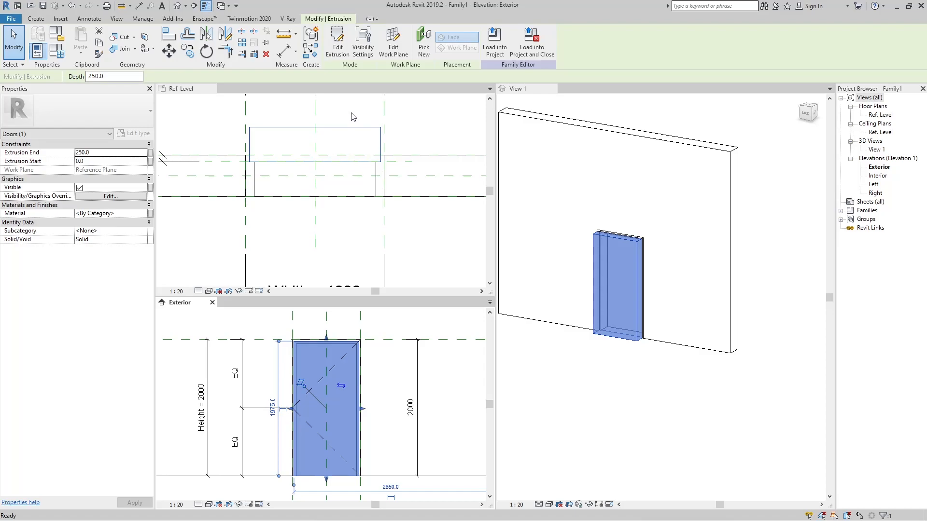
Shorten the door panel extrusion in plan by aligning its outer face with the exterior reference plane
click(343, 127)
scroll(315, 127, up, 2)
drag(315, 124, 336, 152)
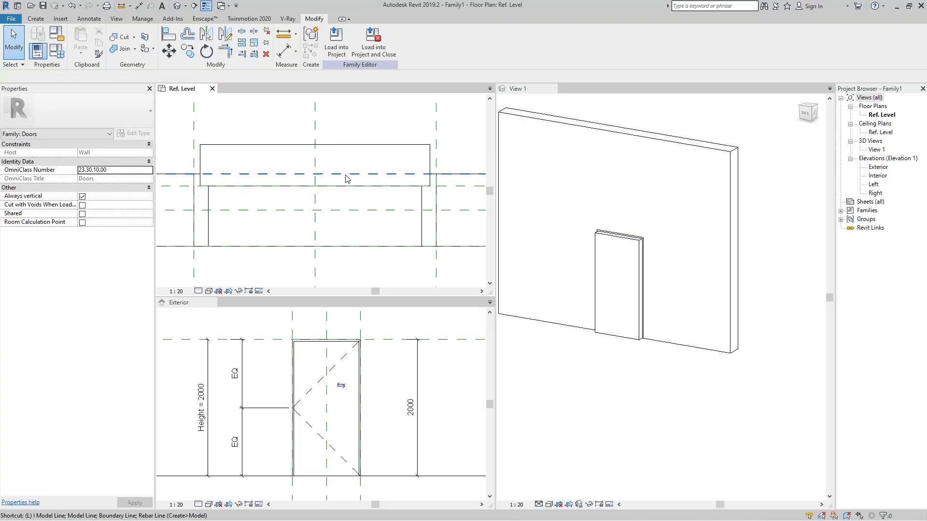
key(a)
key(l)
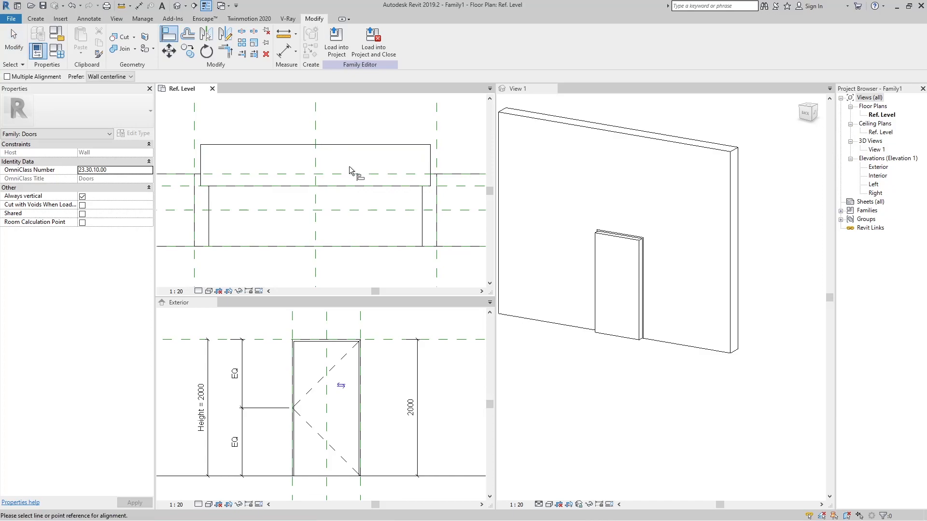
click(346, 173)
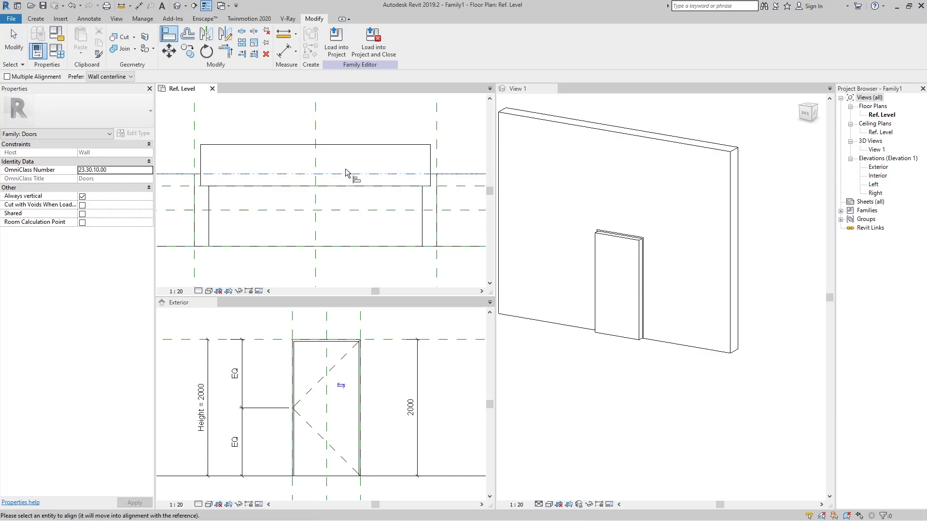
click(350, 144)
scroll(339, 162, down, 3)
key(Escape)
key(Escape)
Select the door panel extrusion in the 3D view and examine how it sits in the frame
click(663, 390)
shift+middle_drag(703, 367, 778, 360)
click(597, 298)
shift+middle_drag(848, 443, 845, 443)
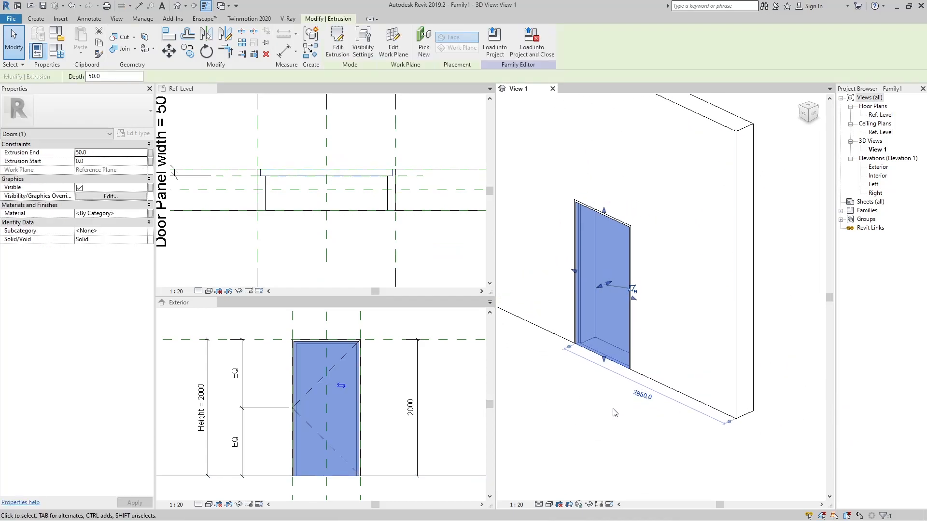
Set the family's Height to 2500 and Width to 1200 to test how the door adapts
click(614, 412)
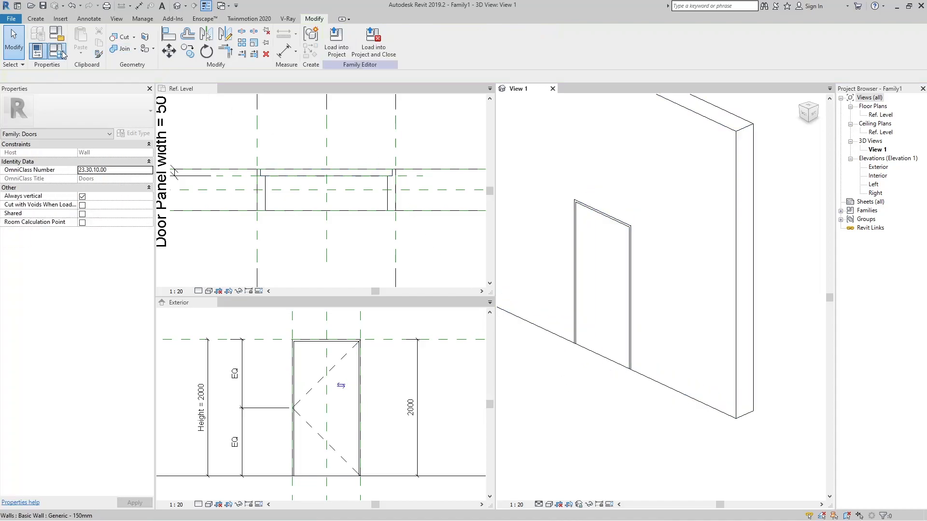
click(57, 51)
drag(776, 100, 370, 68)
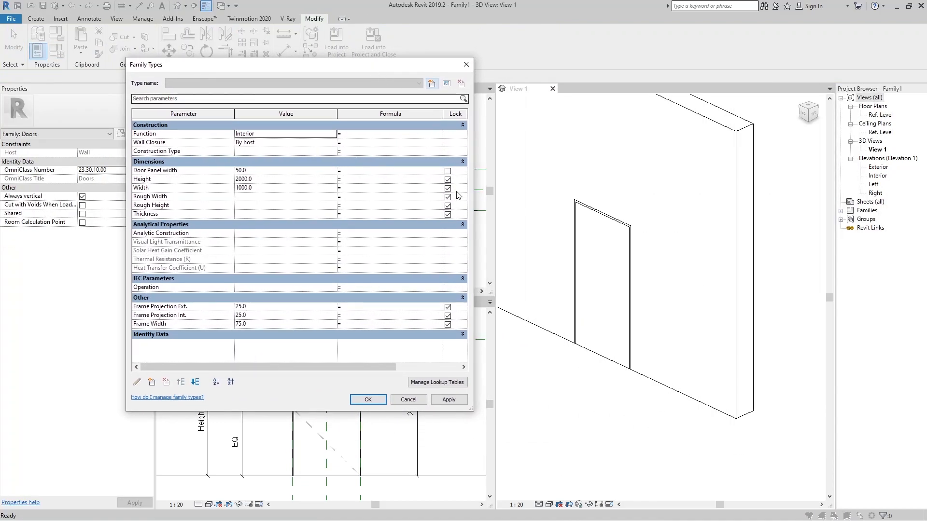
click(268, 180)
text(2)
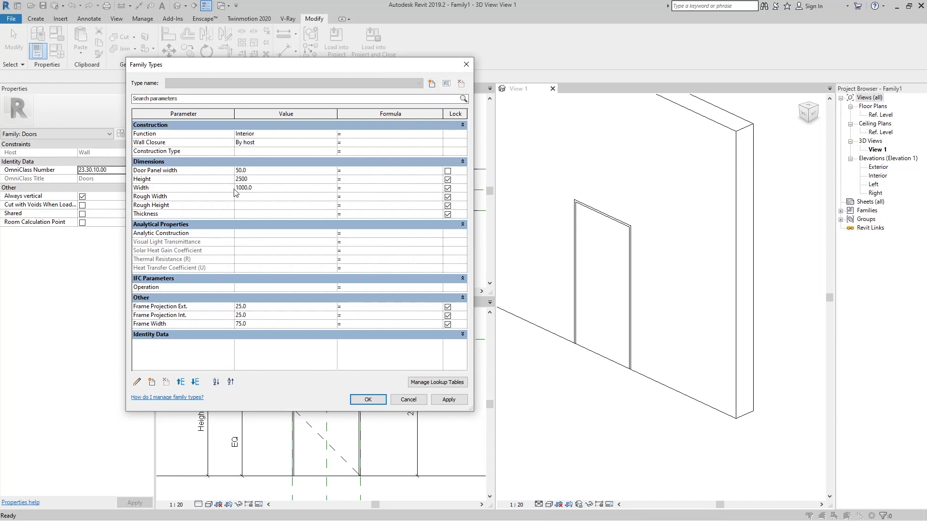
text(500)
click(261, 190)
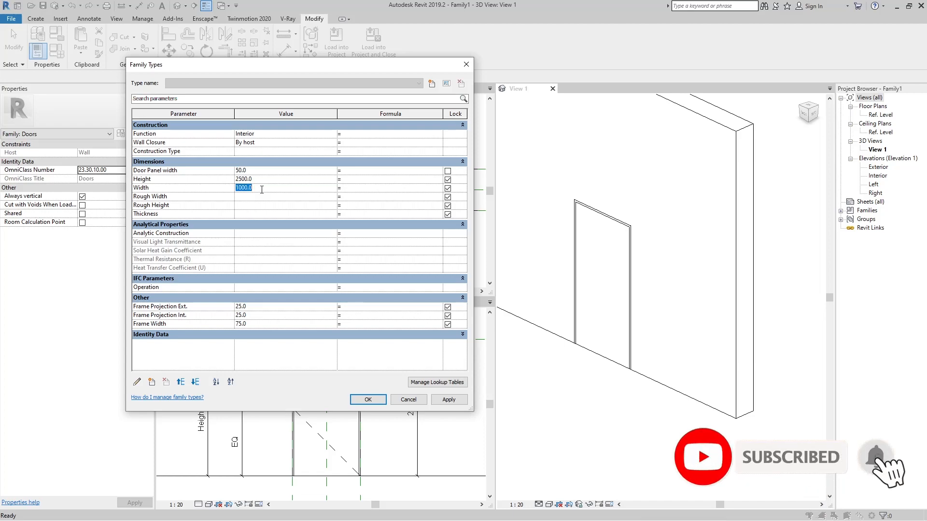
text(1)
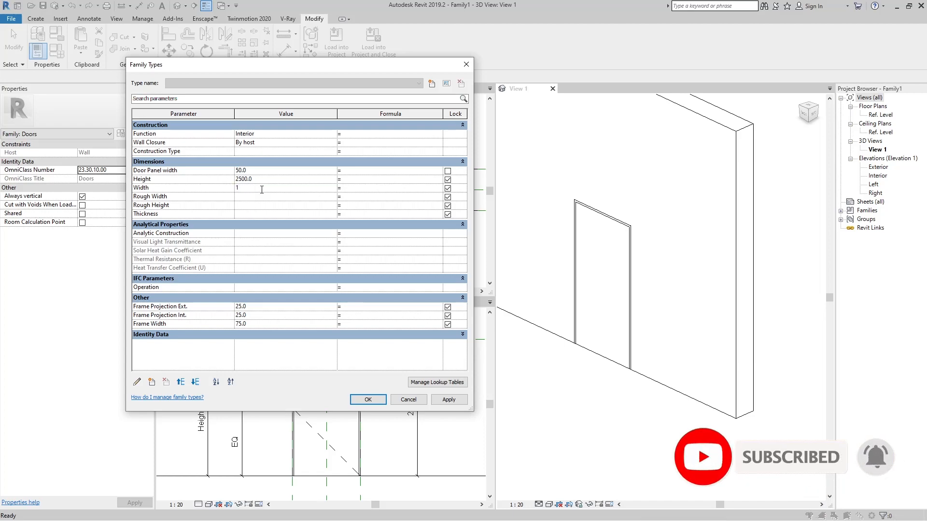
text(200)
click(440, 400)
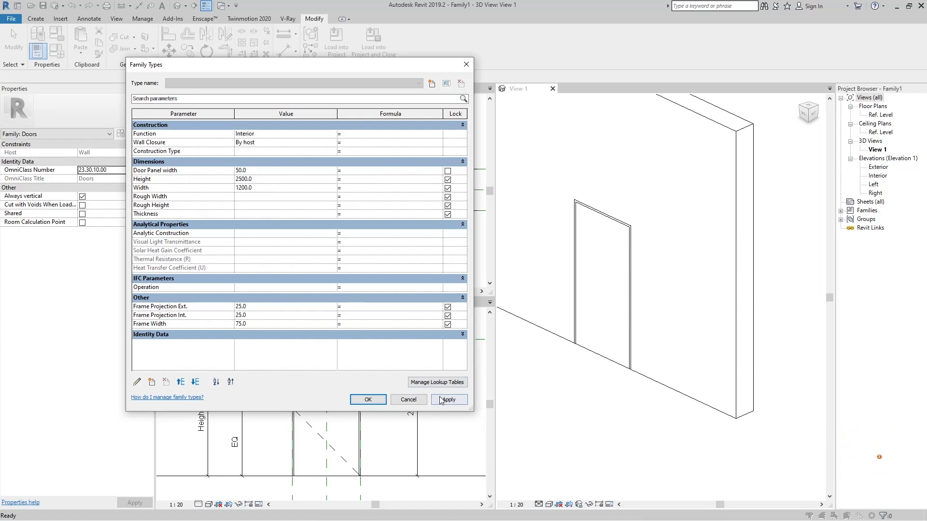
click(367, 400)
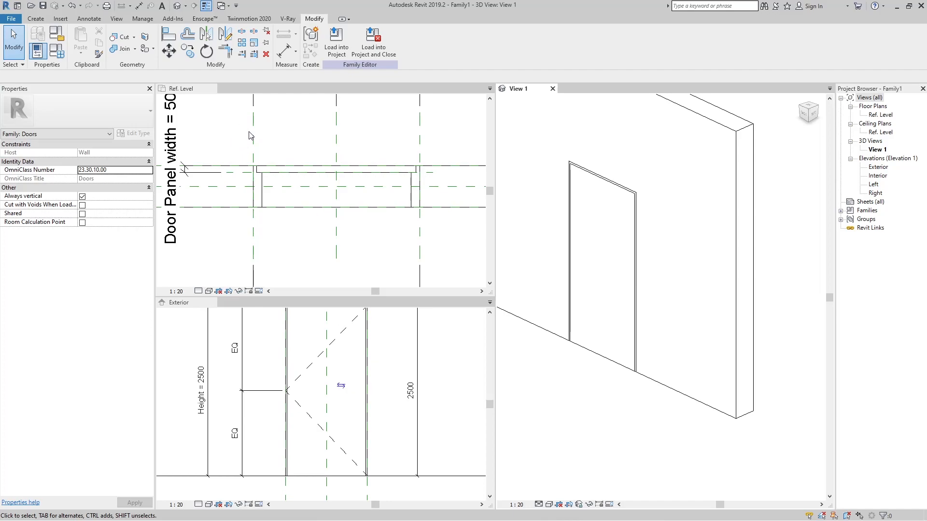
Draw two horizontal reference planes across the door in the plan, one beyond the exterior wall face and one beyond the interior face
scroll(254, 205, down, 2)
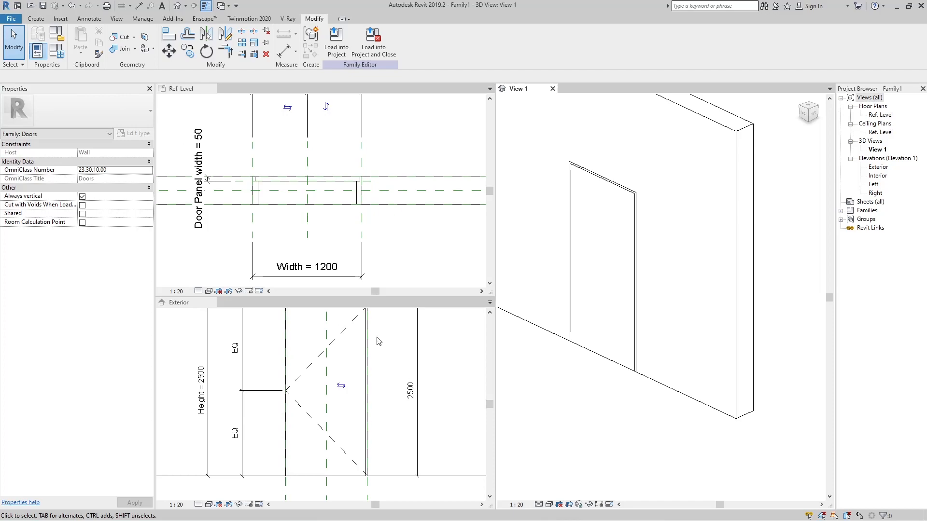
scroll(248, 186, up, 2)
scroll(278, 403, down, 2)
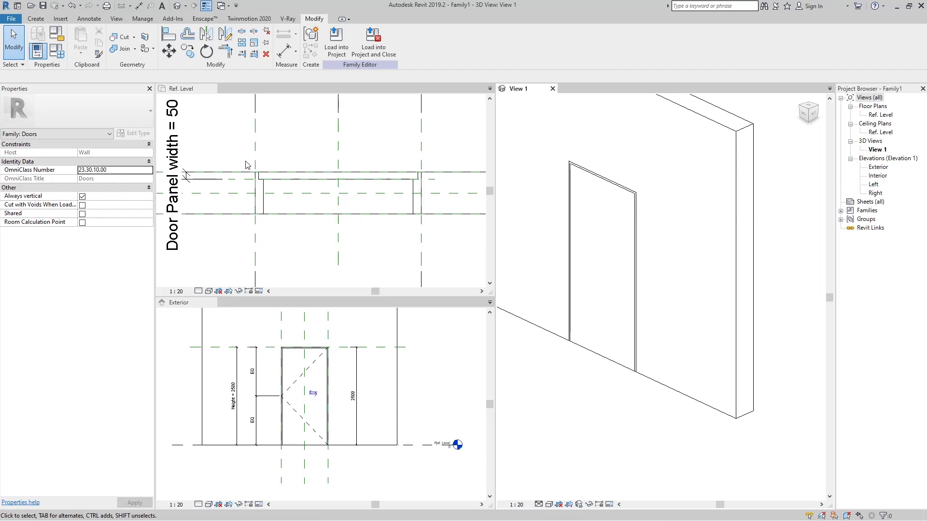
scroll(251, 195, down, 2)
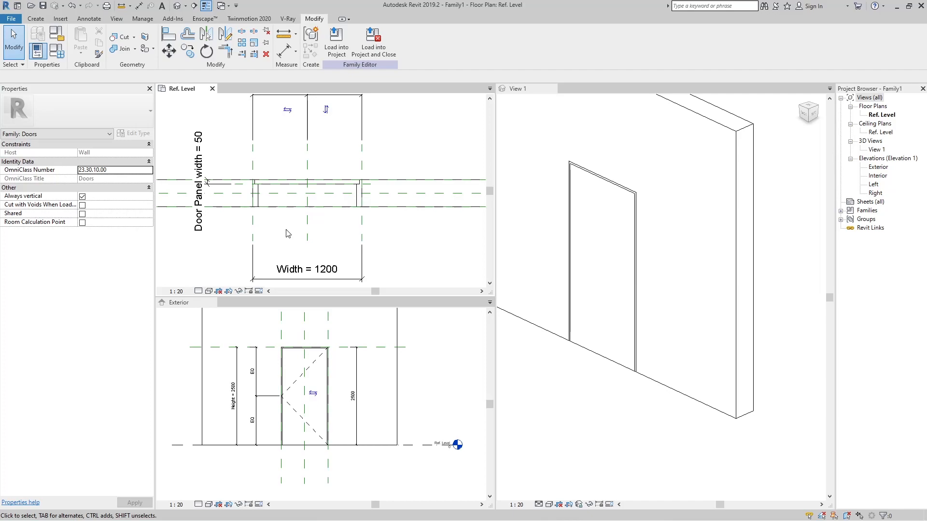
key(r)
key(p)
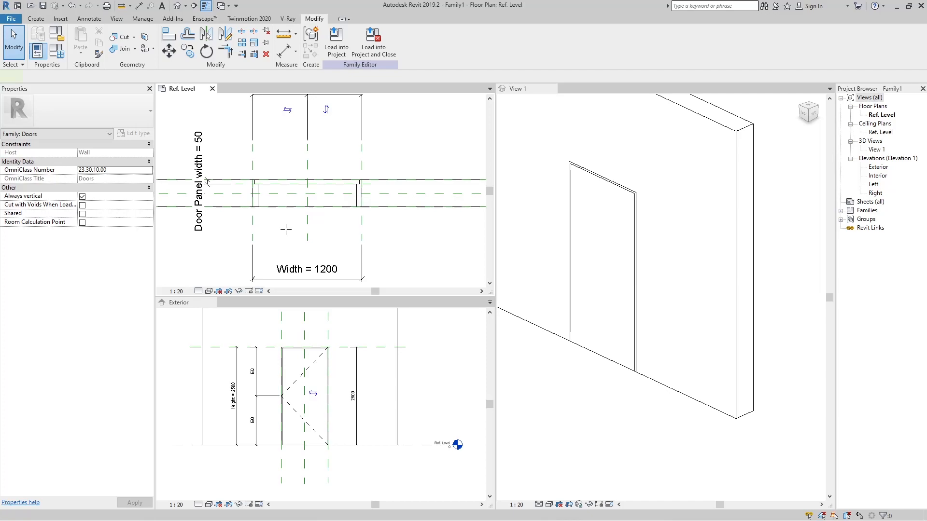
scroll(264, 190, up, 1)
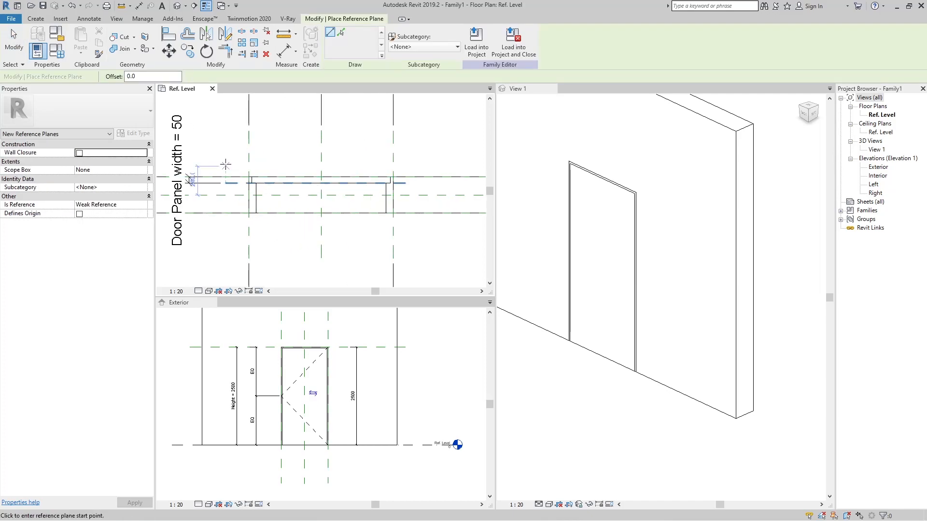
click(221, 165)
click(436, 164)
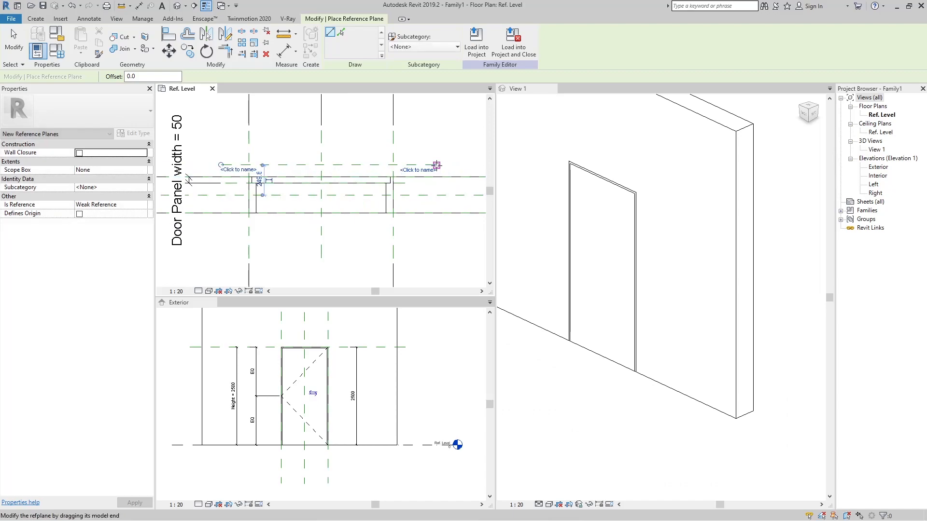
click(199, 229)
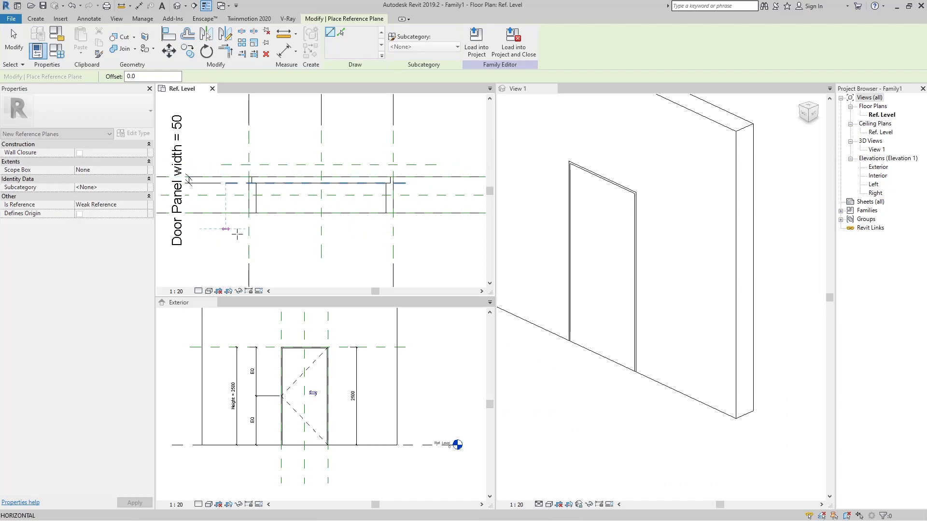
click(434, 229)
scroll(401, 196, down, 3)
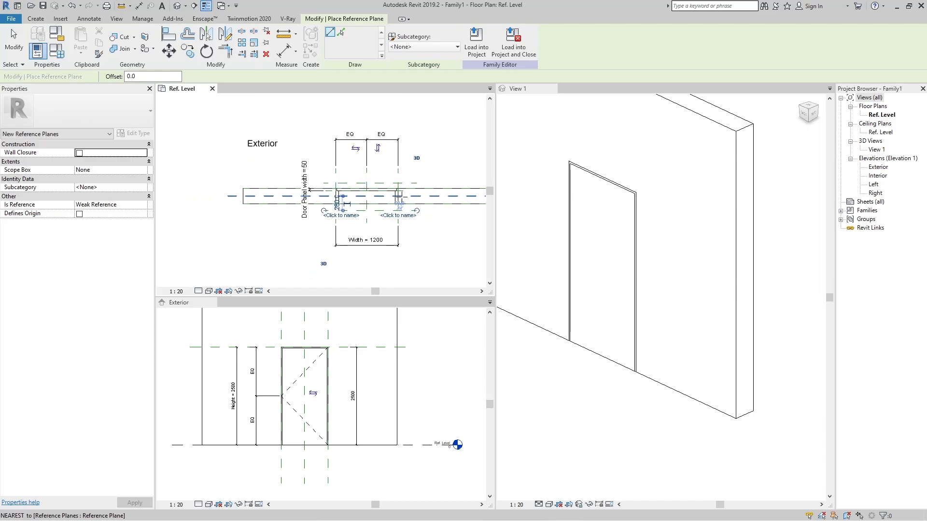
scroll(367, 165, down, 2)
key(Escape)
key(Escape)
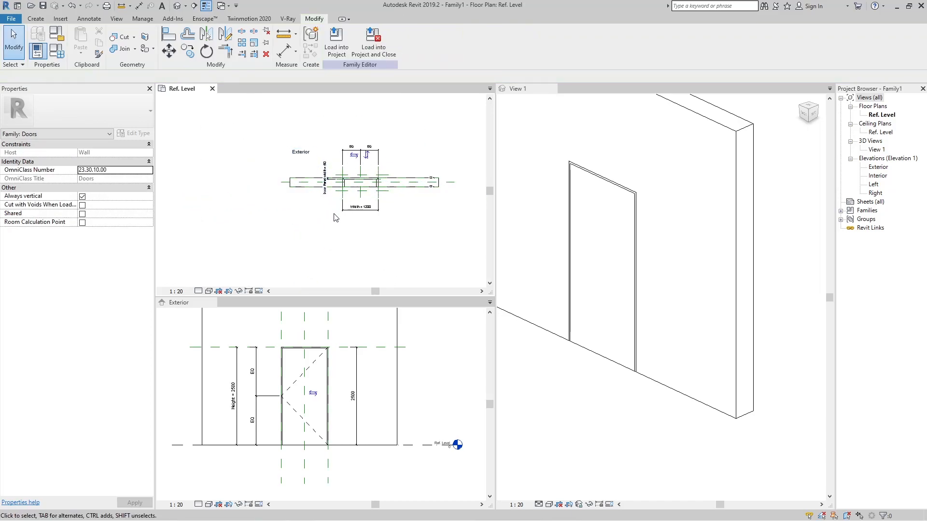
Draw a vertical reference plane in the Exterior elevation about 171 mm outside the opening's right edge, from below the floor line to above the door
scroll(379, 176, up, 2)
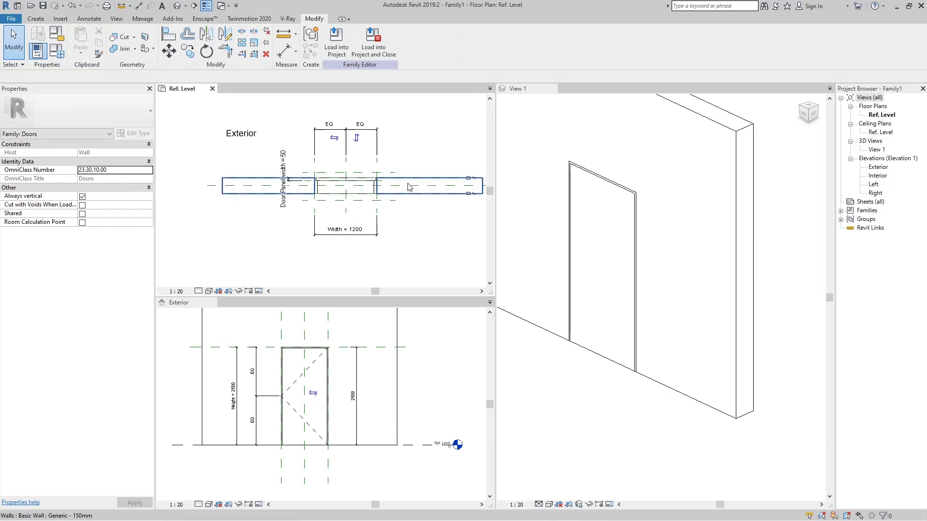
scroll(410, 187, up, 3)
scroll(351, 173, down, 1)
click(423, 408)
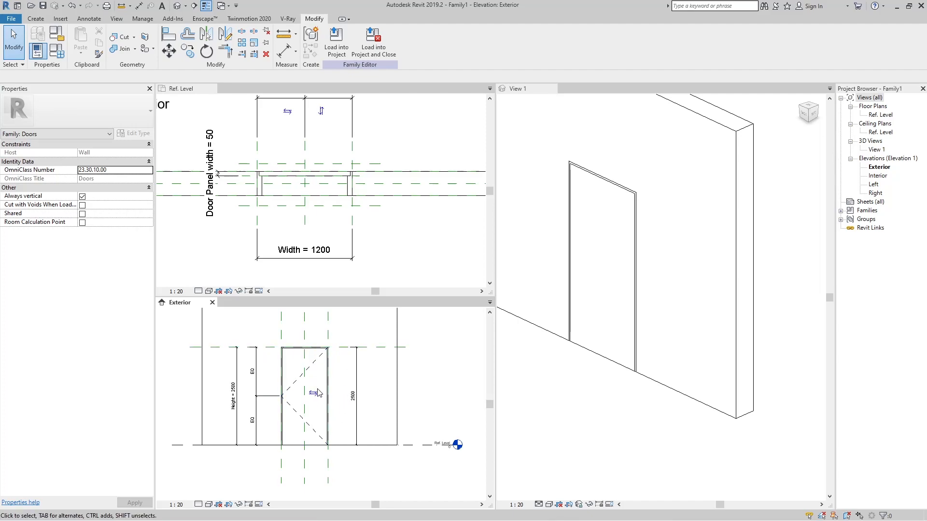
key(r)
key(p)
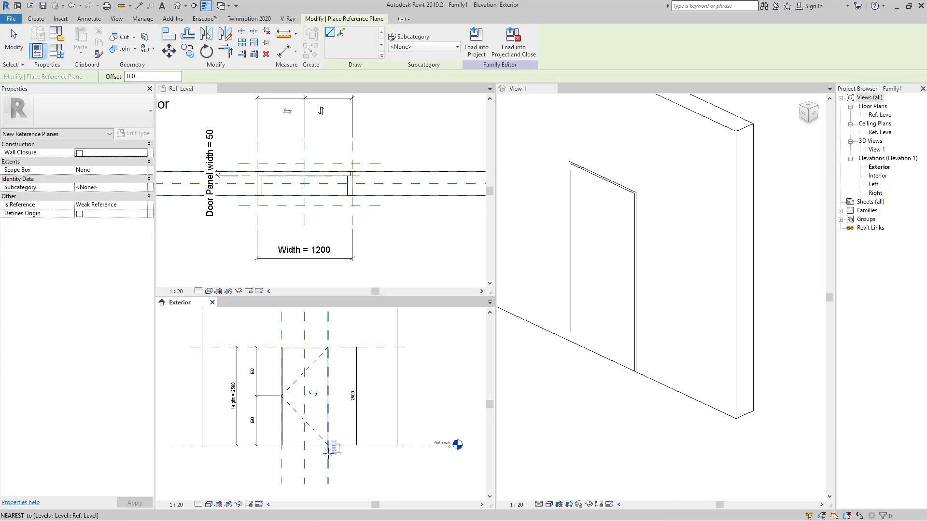
scroll(338, 446, up, 2)
click(338, 446)
scroll(338, 446, down, 1)
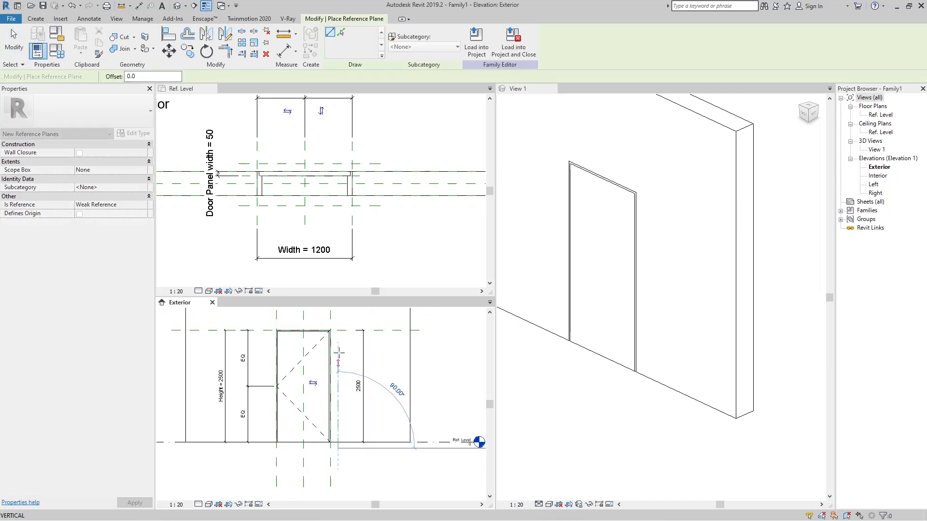
click(338, 311)
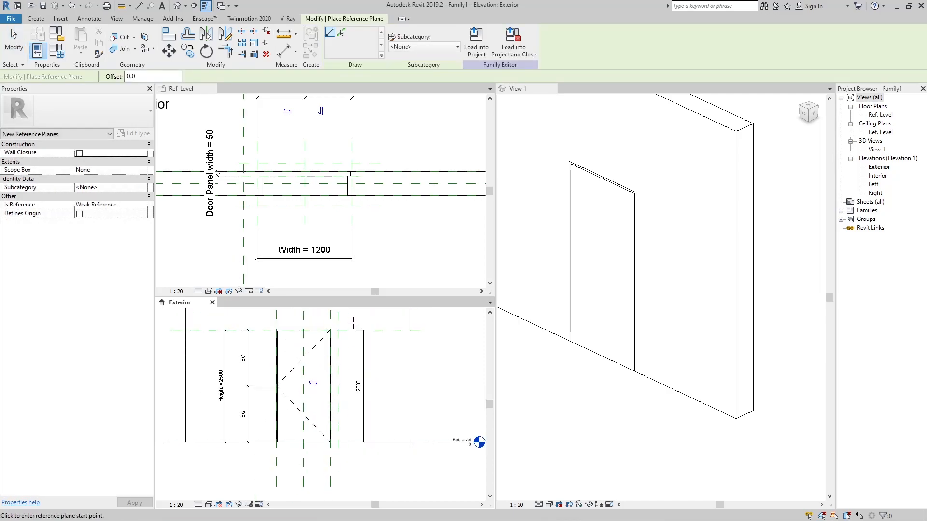
Draw a horizontal reference plane just above the door head and a vertical one about 205 mm outside the opening's left edge
click(357, 322)
click(264, 323)
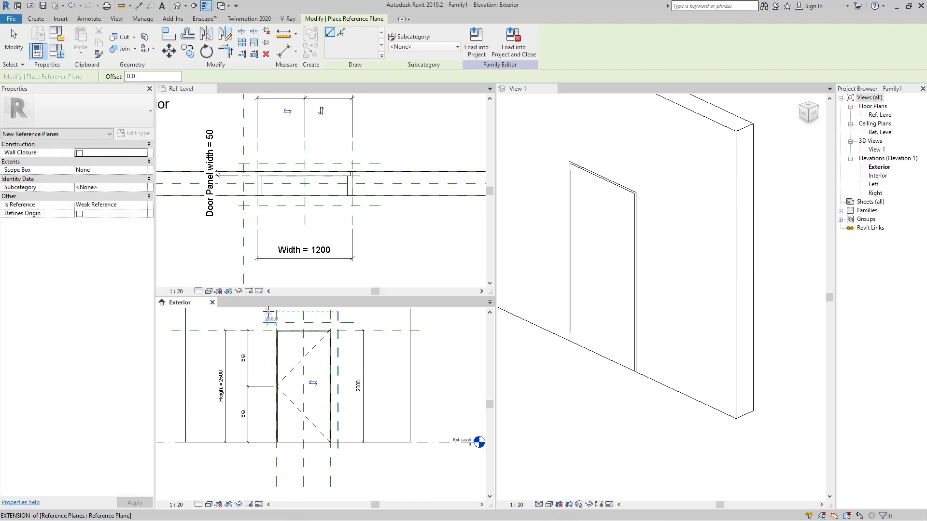
scroll(265, 314, up, 2)
click(269, 314)
scroll(269, 314, down, 2)
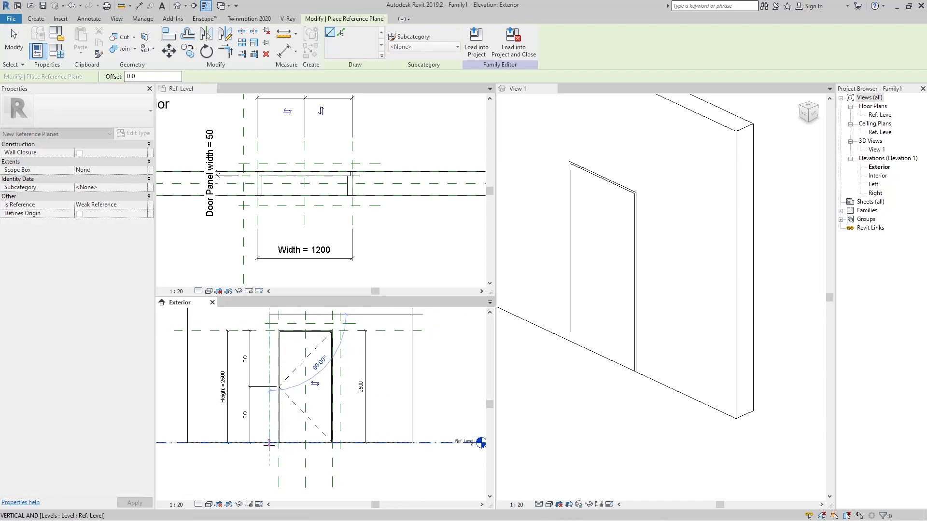
click(269, 458)
key(Escape)
key(Escape)
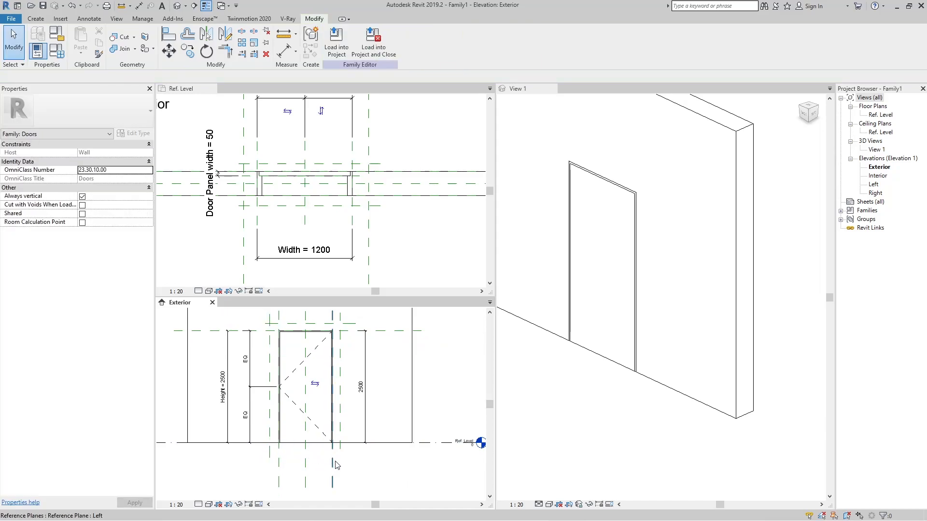
Dimension the distance from each side of the opening to its outer vertical reference plane, below the floor line in the elevation
scroll(314, 384, up, 1)
scroll(315, 385, up, 1)
key(d)
key(i)
scroll(310, 421, down, 2)
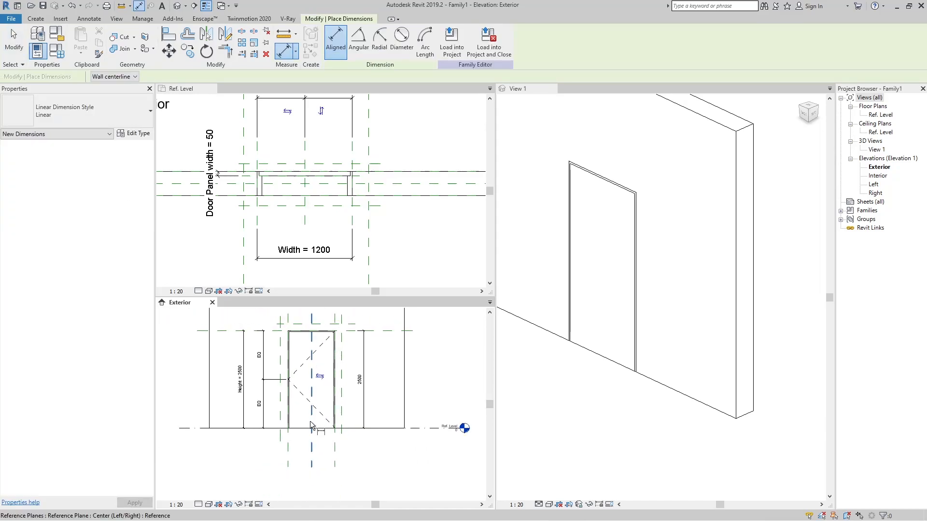
click(286, 450)
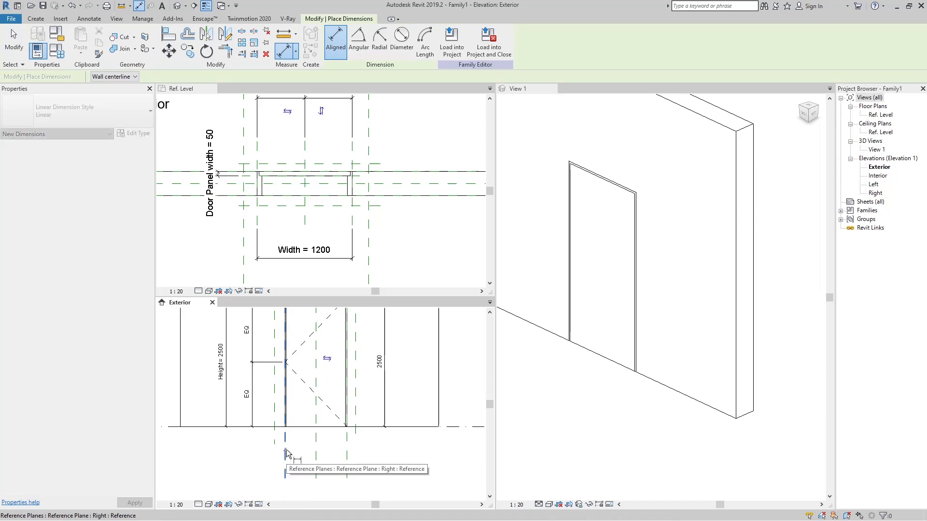
click(275, 442)
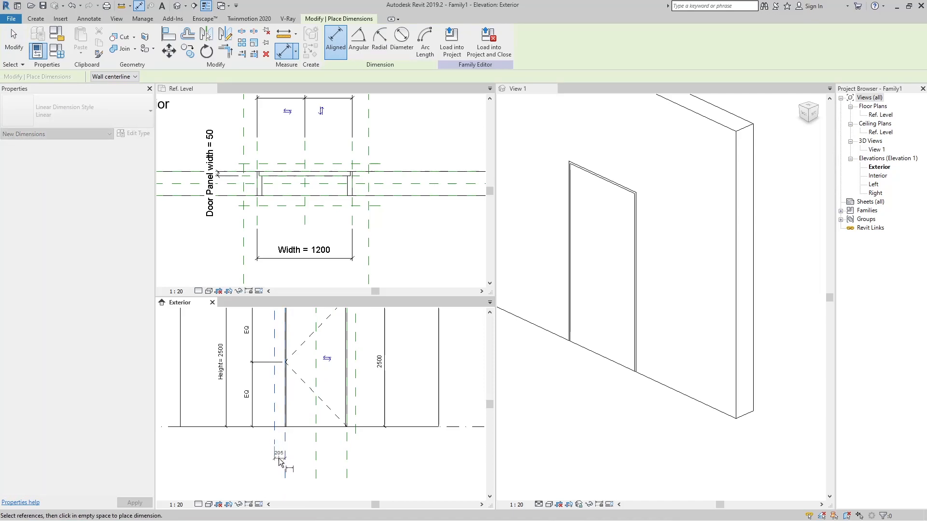
click(279, 459)
click(355, 420)
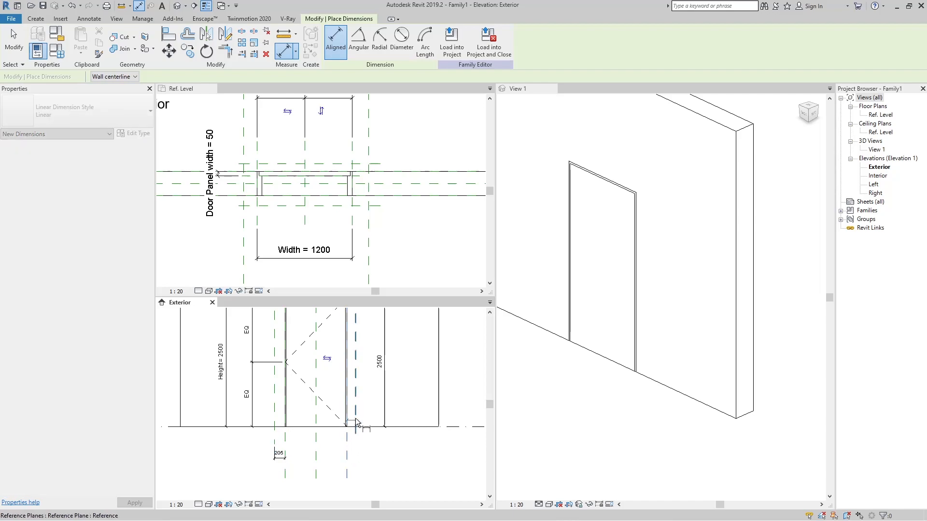
click(360, 457)
Dimension the distance between the door head reference plane and the horizontal reference plane above it
middle_drag(366, 398, 364, 461)
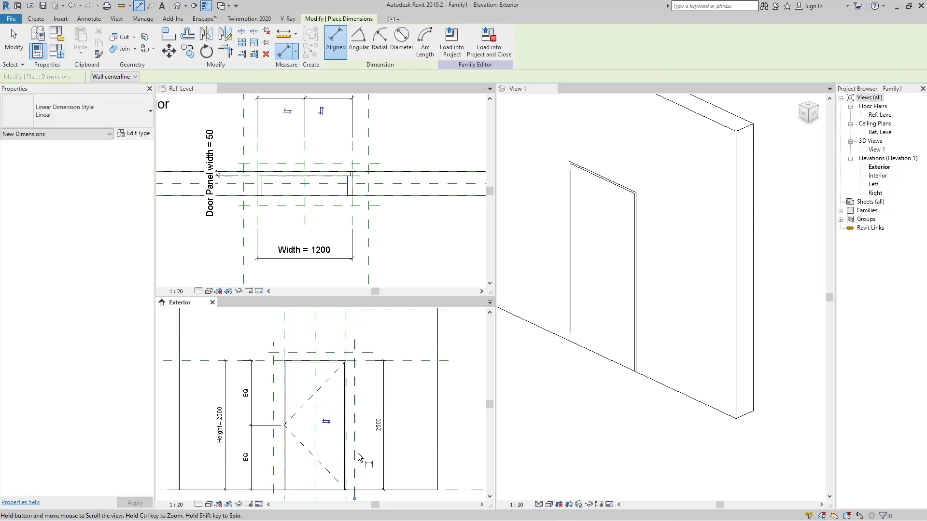
click(413, 360)
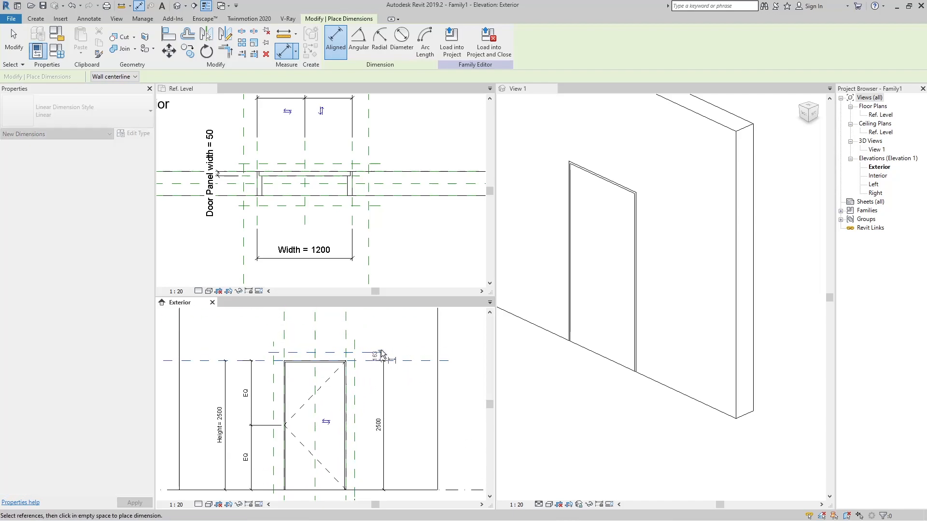
scroll(396, 350, down, 3)
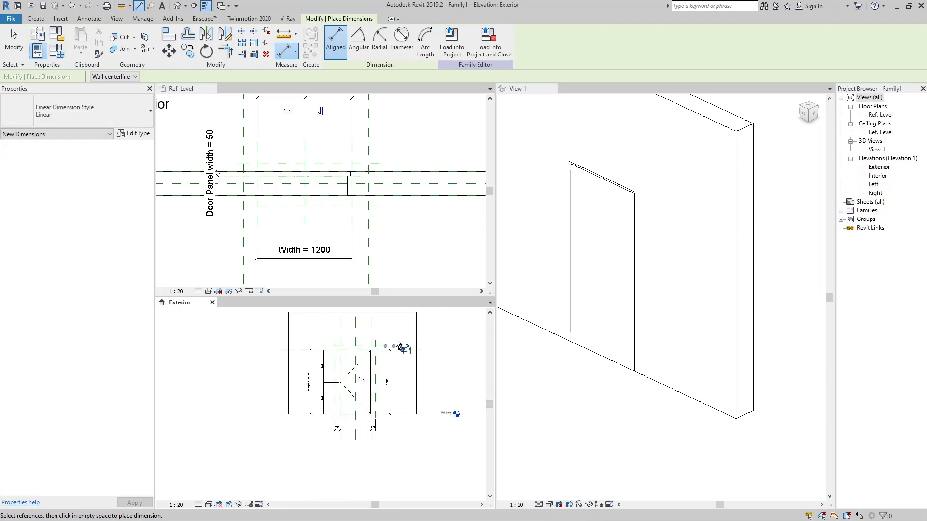
click(404, 379)
key(Escape)
key(Escape)
Label the dimension outside the opening's left edge in the Exterior elevation with a new family type parameter named Door Frame Width
scroll(391, 400, up, 1)
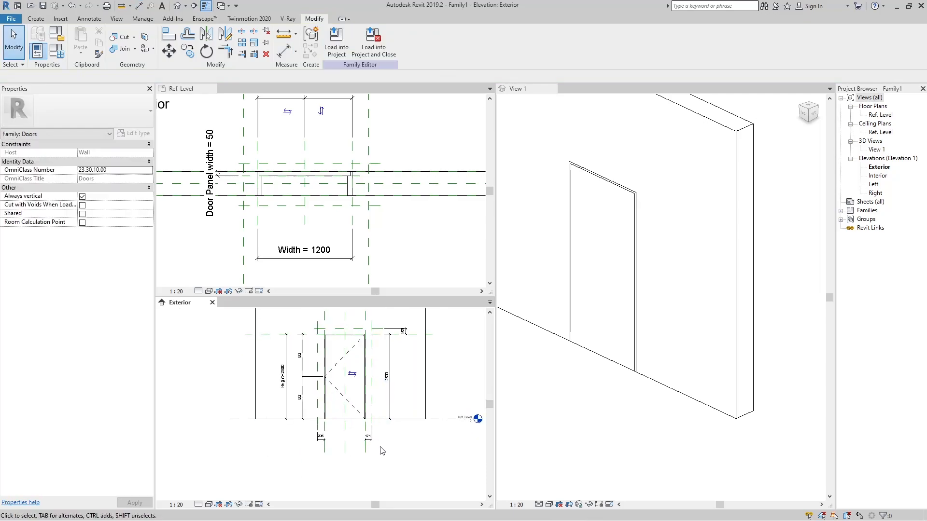
scroll(381, 451, up, 2)
click(277, 431)
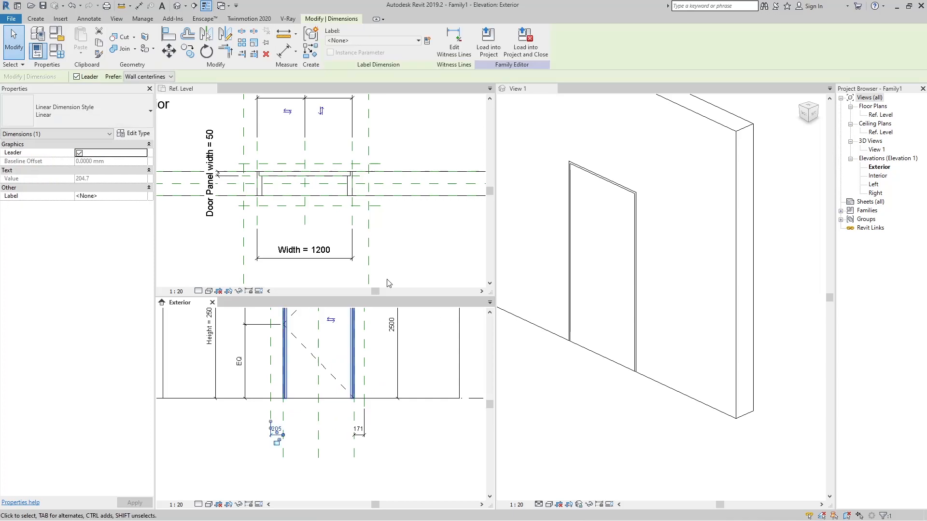
click(427, 42)
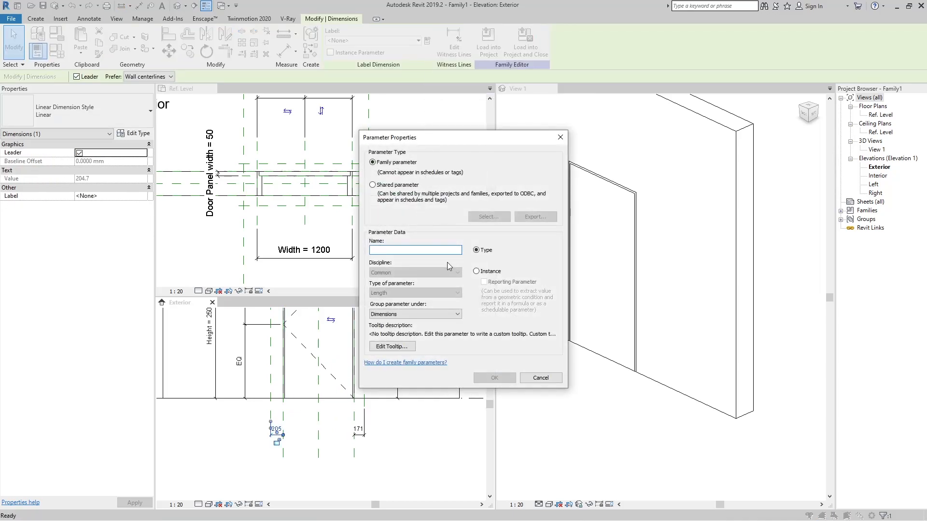
text(Door Frame Width)
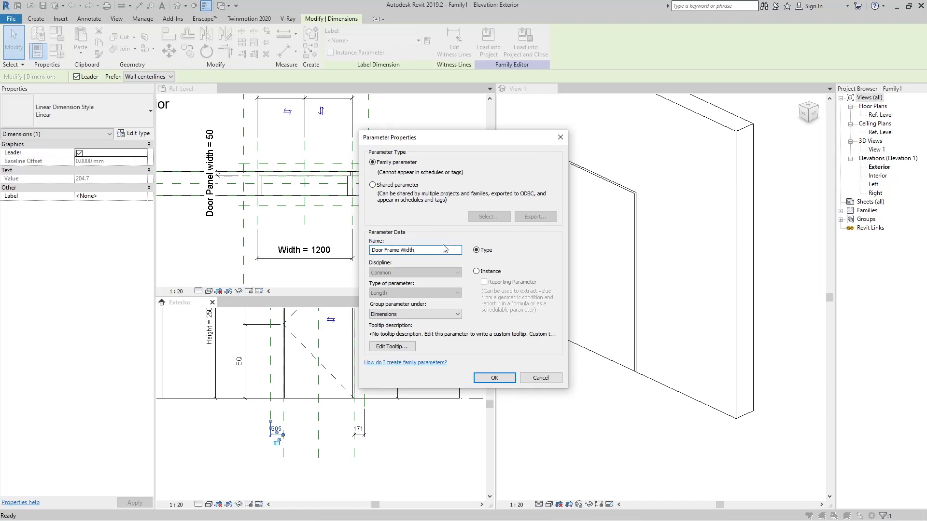
click(494, 378)
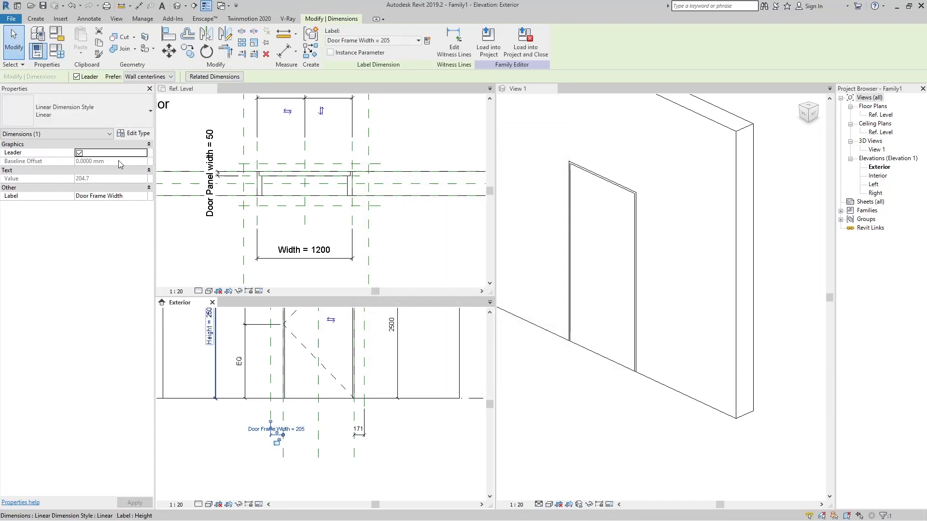
click(56, 33)
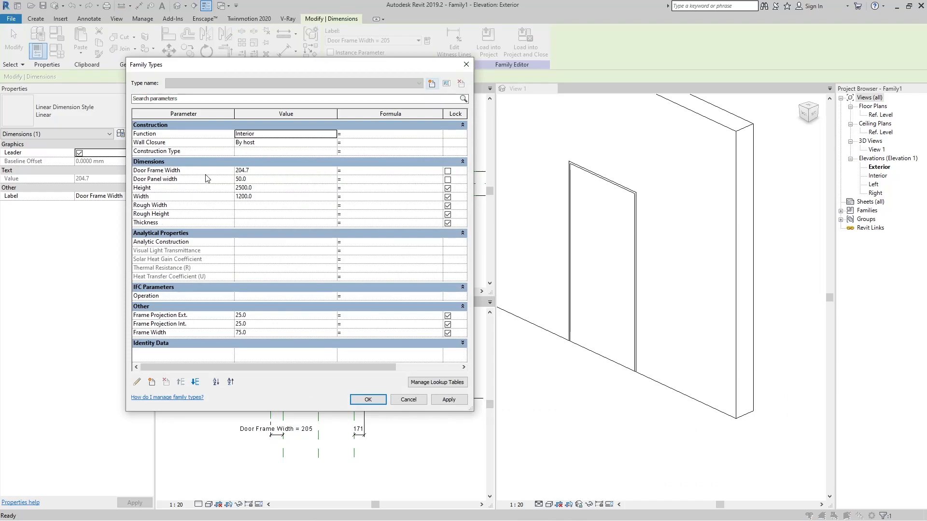
click(465, 66)
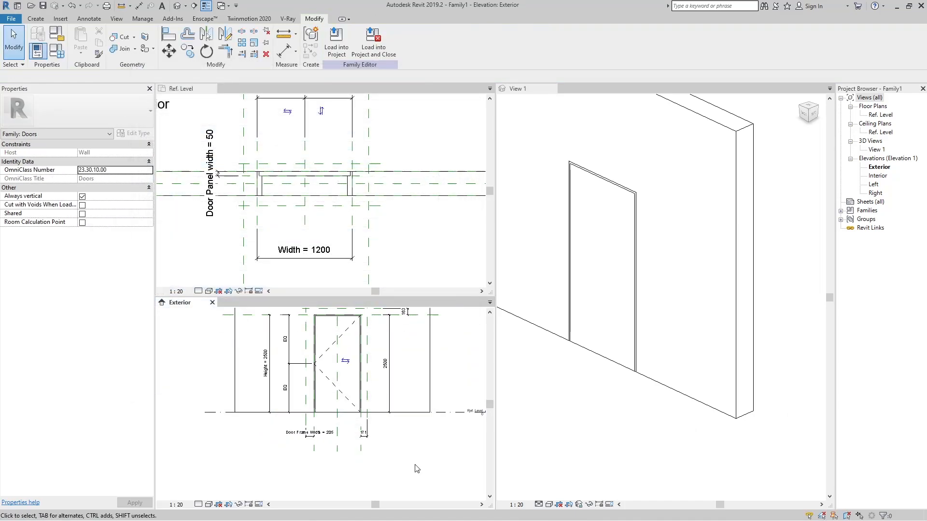
Assign the existing Door Frame Width parameter to the dimensions outside the opening's right edge and above the door head
click(365, 436)
middle_drag(411, 331, 404, 366)
ctrl+click(300, 469)
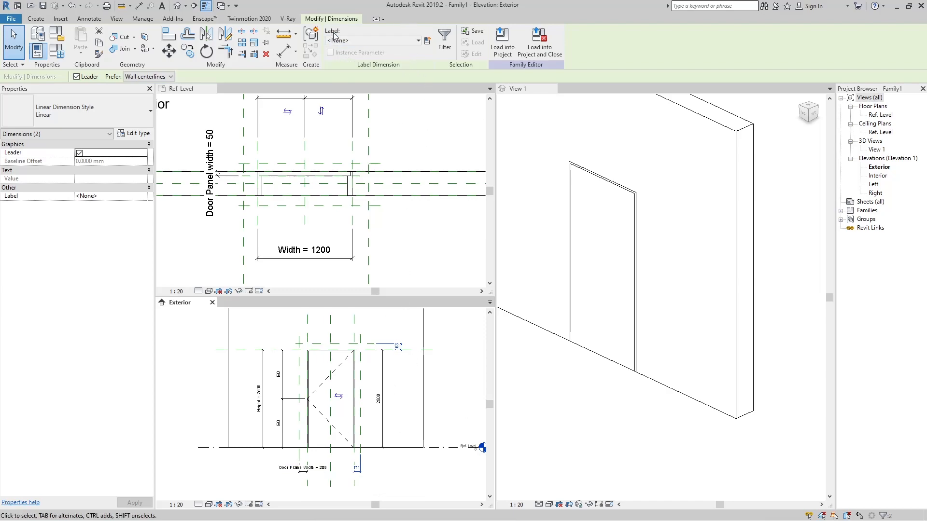
click(402, 42)
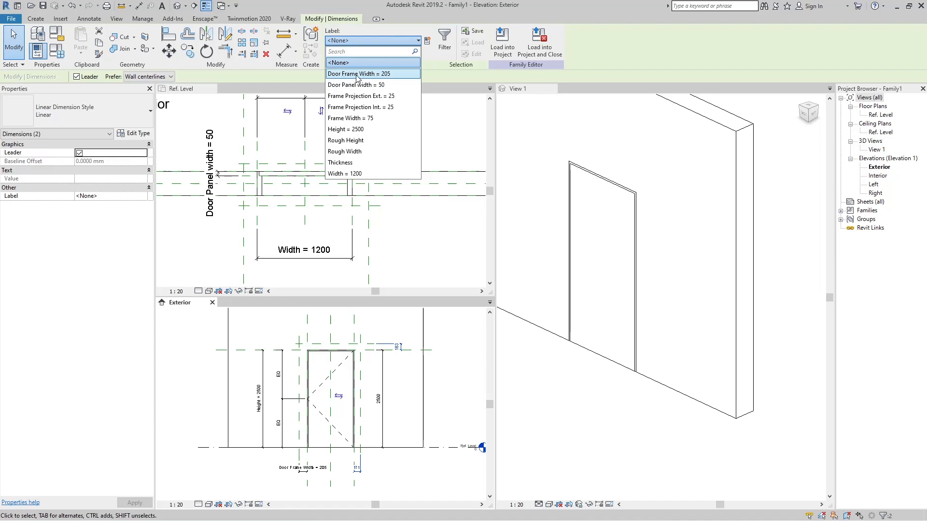
click(357, 73)
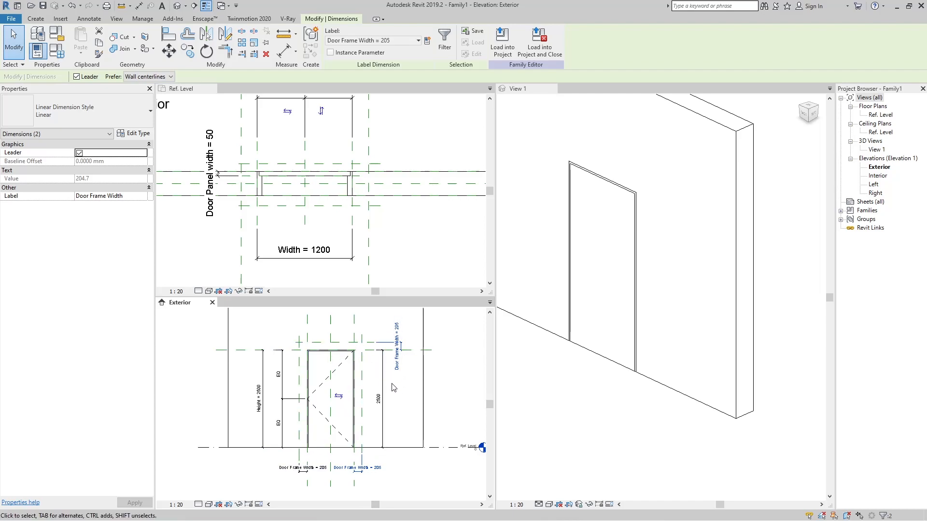
scroll(397, 369, down, 2)
click(414, 470)
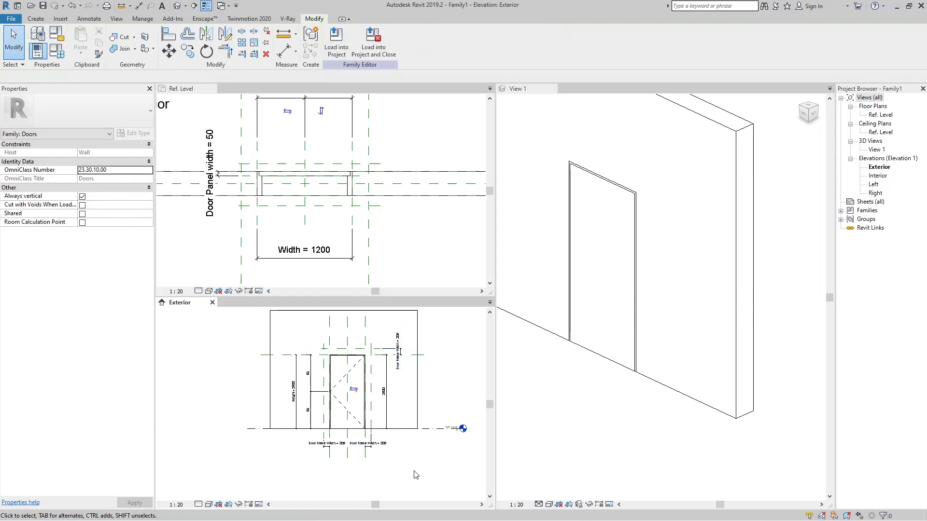
Set the Door Frame Width parameter to 150 in the family types
scroll(403, 454, up, 2)
click(57, 50)
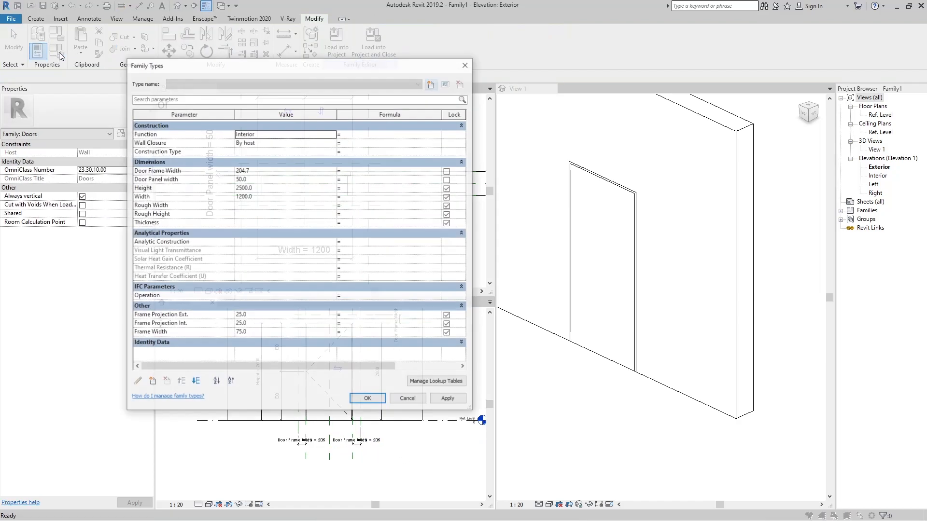
click(265, 171)
text(150)
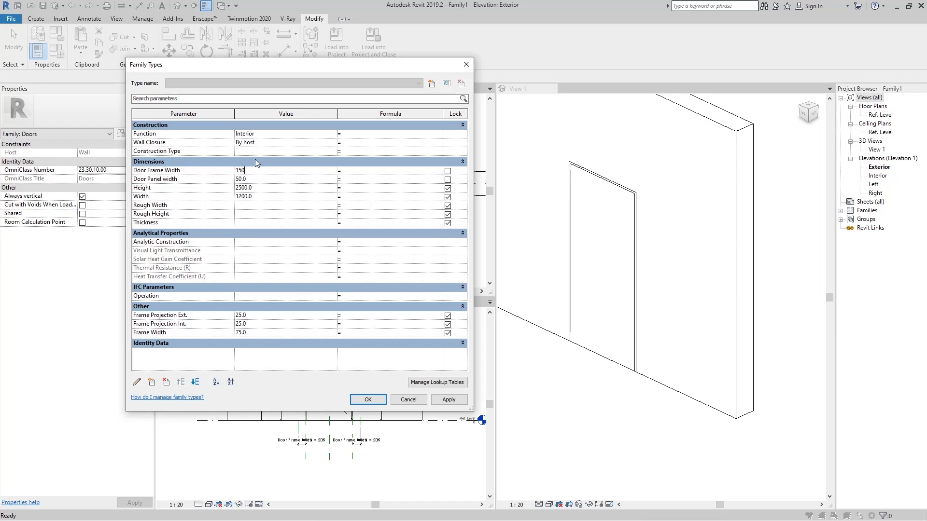
click(367, 400)
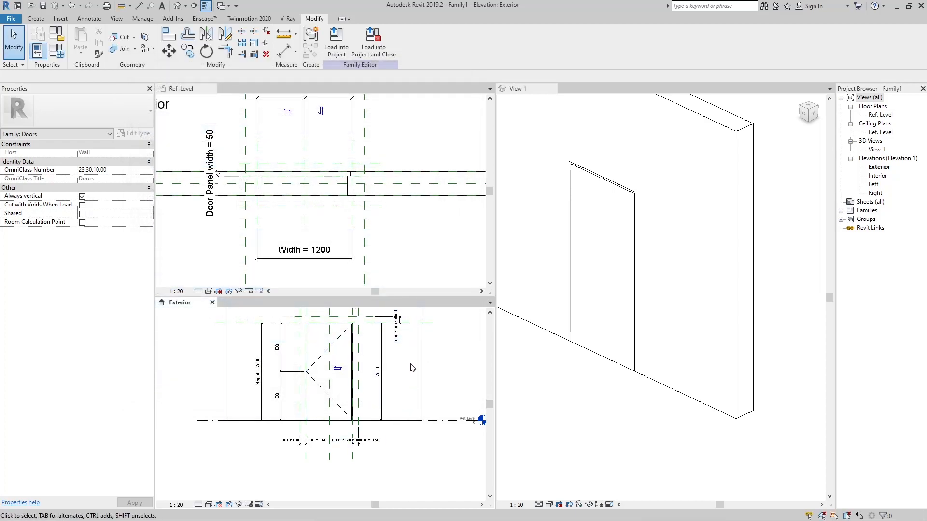
middle_drag(291, 352, 287, 386)
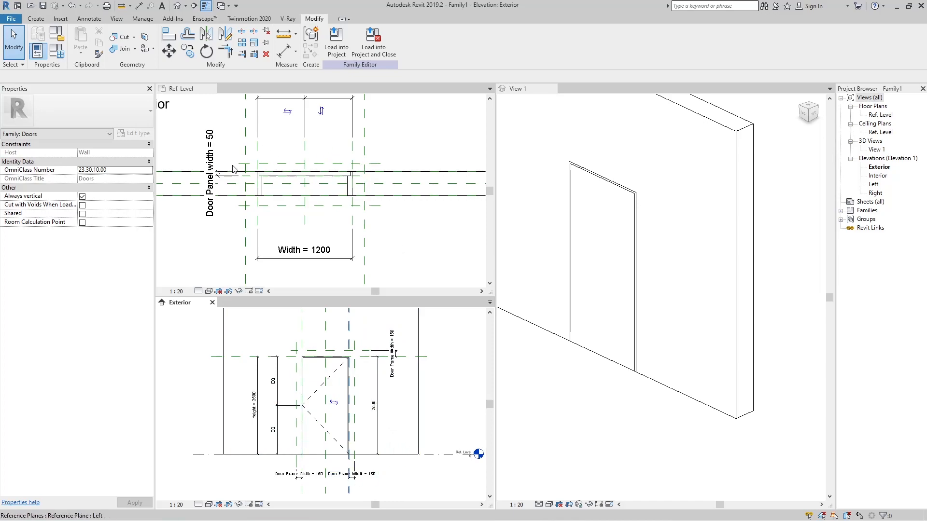
Dimension the distance between the wall's interior face and the outer reference plane beside it in the Ref. Level plan
click(417, 263)
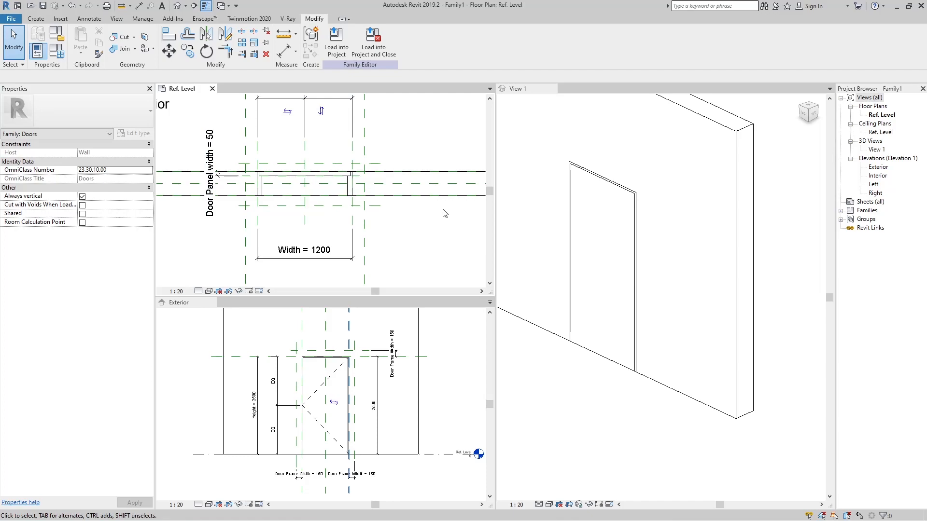
key(d)
key(i)
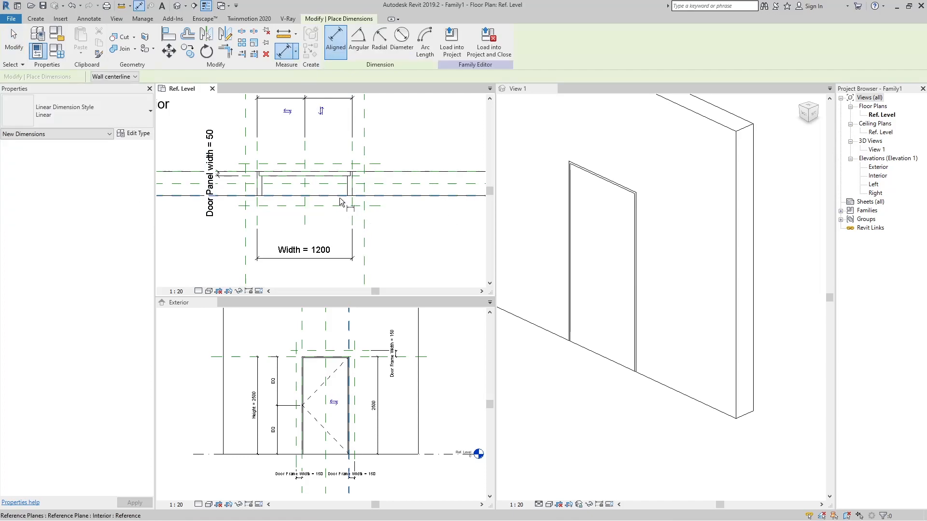
scroll(340, 202, down, 2)
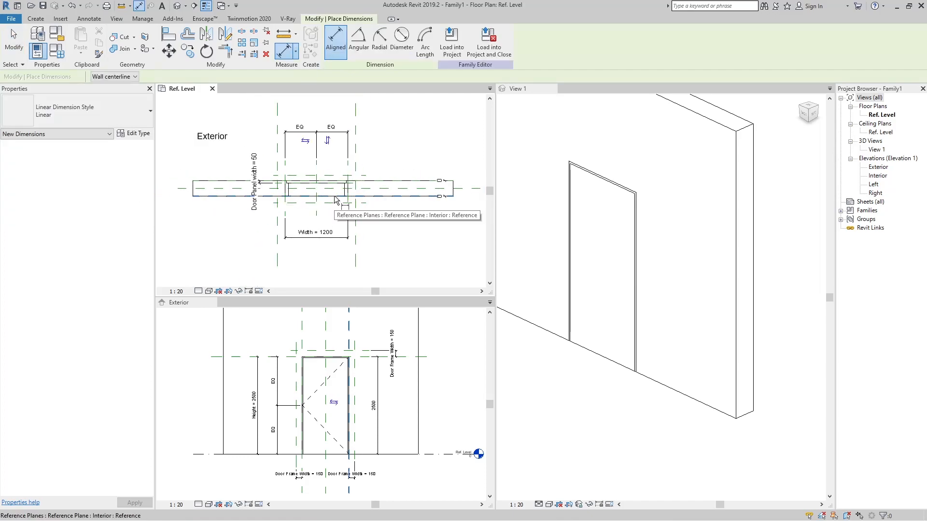
click(335, 196)
scroll(335, 204, up, 2)
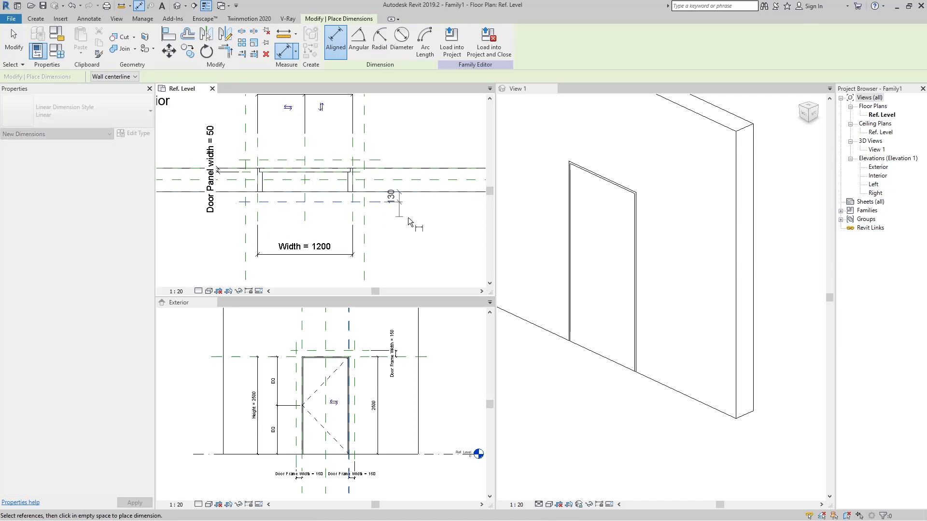
click(413, 214)
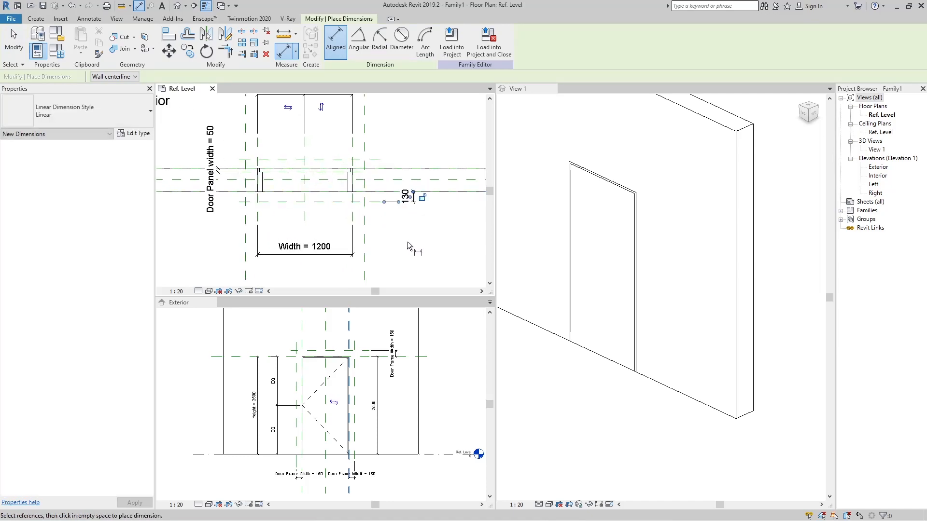
Dimension the distance between the wall's exterior face and the outer reference plane beyond it in the plan
key(Tab)
click(336, 169)
click(363, 161)
click(414, 163)
scroll(412, 214, down, 2)
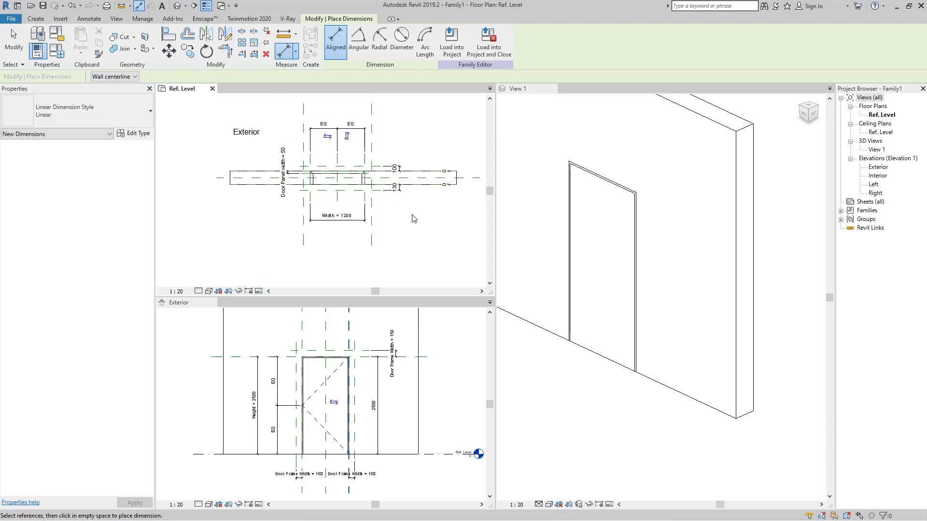
key(Escape)
key(Escape)
Label the interior-side reference plane dimension with a new family type parameter named Door Frame Thickness
scroll(396, 178, up, 1)
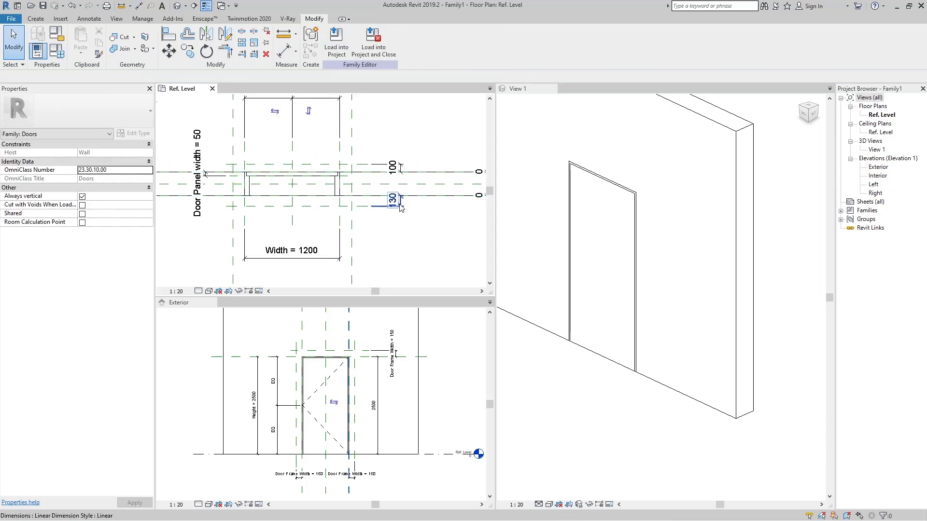
click(403, 210)
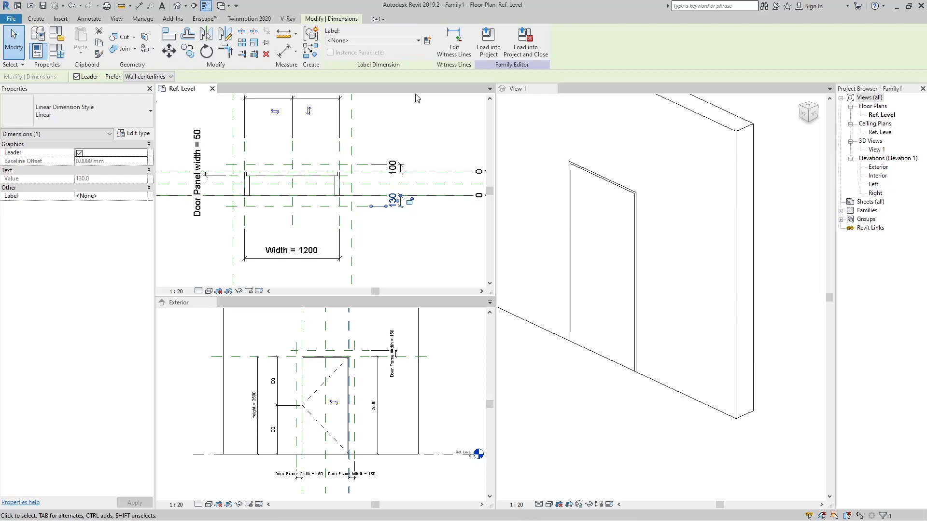
click(427, 41)
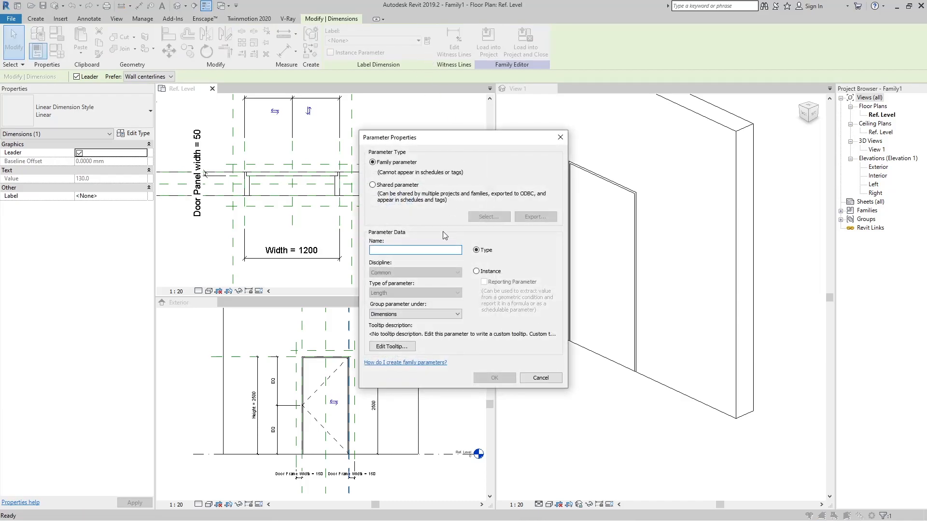
text(Door Frame Thickness)
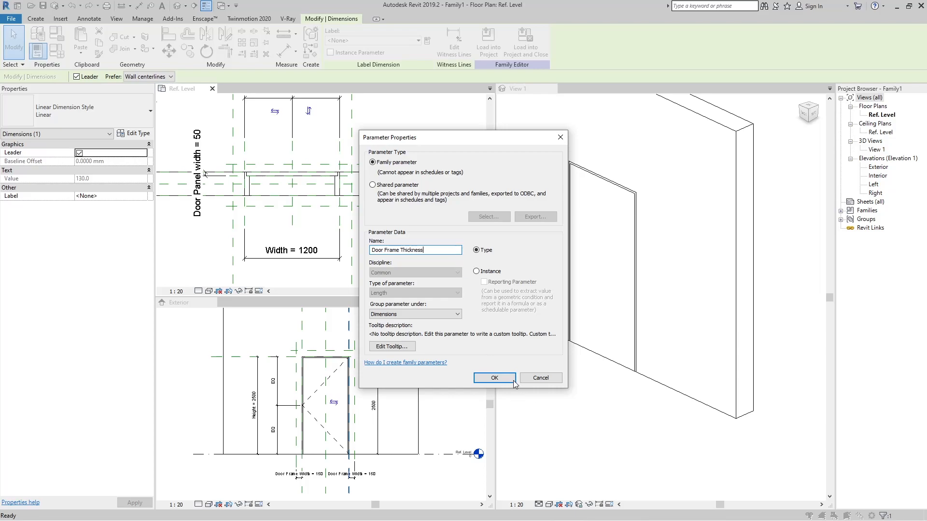
click(494, 378)
click(414, 231)
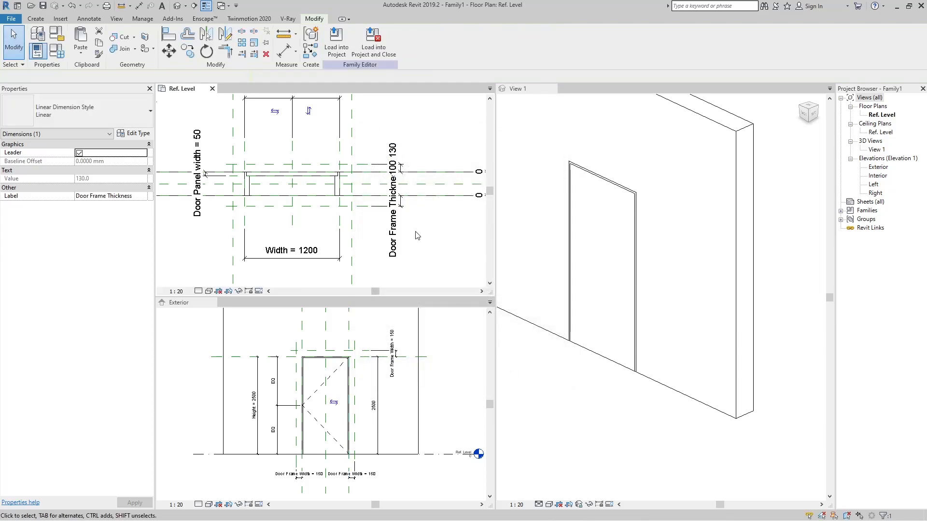
Assign the existing Door Frame Thickness parameter to the exterior-side reference plane dimension in the plan
click(401, 170)
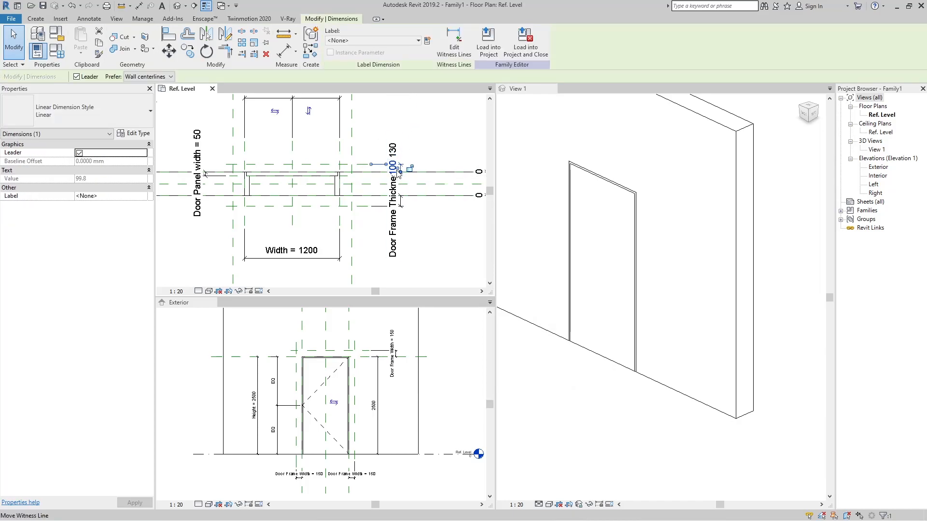
click(404, 41)
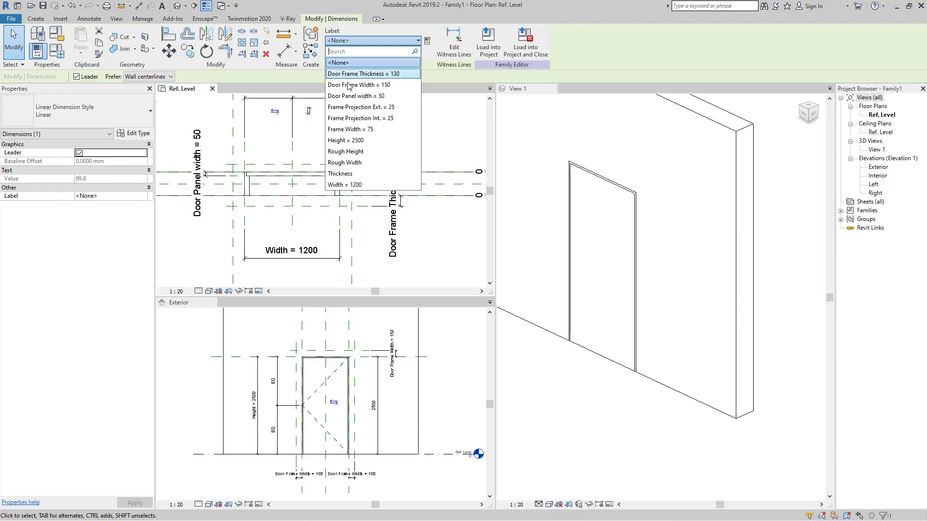
click(371, 74)
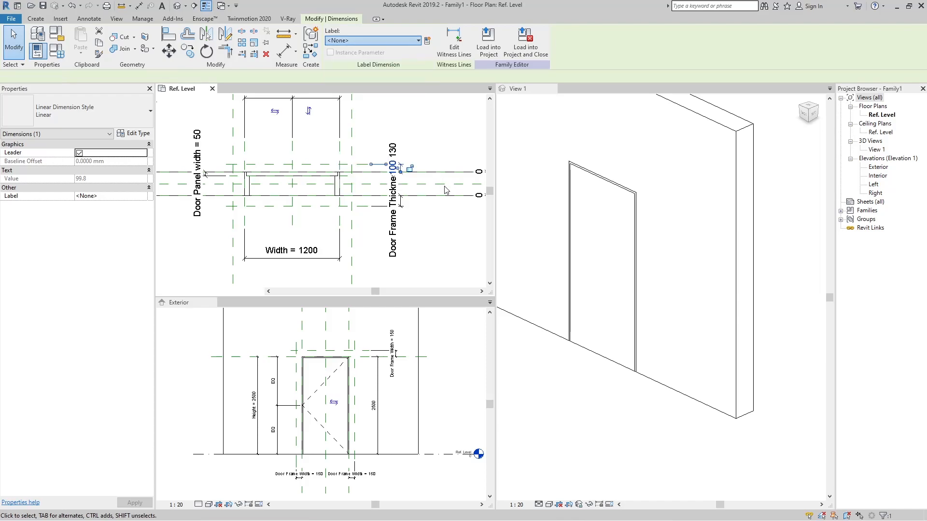
scroll(420, 165, down, 3)
click(437, 202)
scroll(439, 180, up, 2)
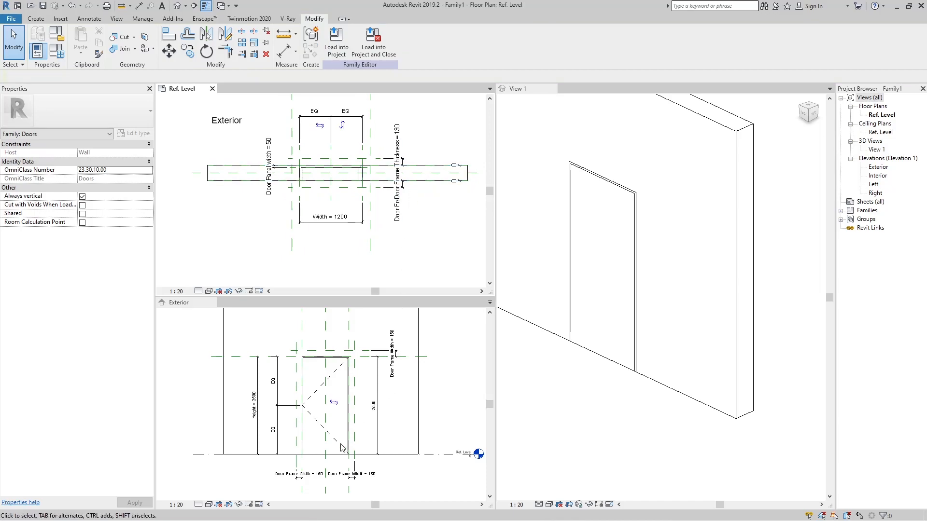
Start an extrusion in the Exterior view, sketch a 1500 × 2650 mm outer rectangle on the frame reference planes down to Ref. Level, and lock its edges
click(440, 404)
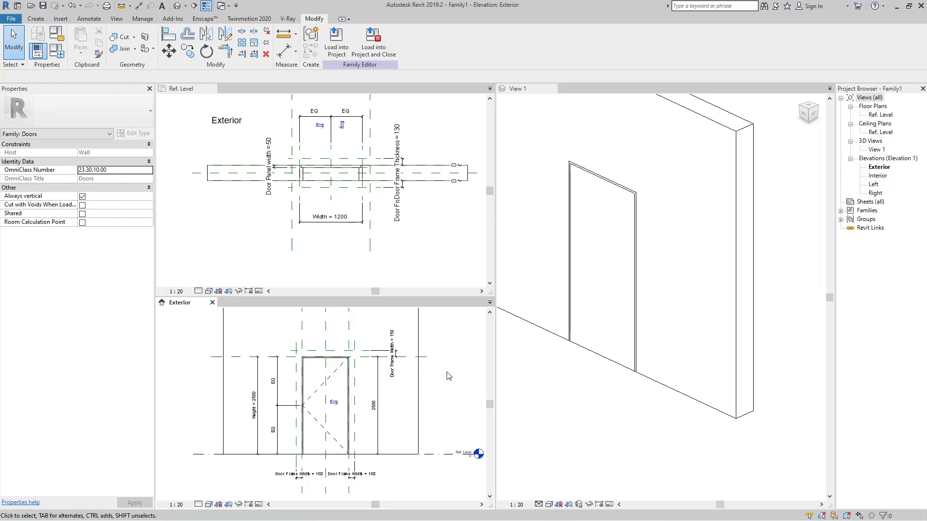
click(36, 19)
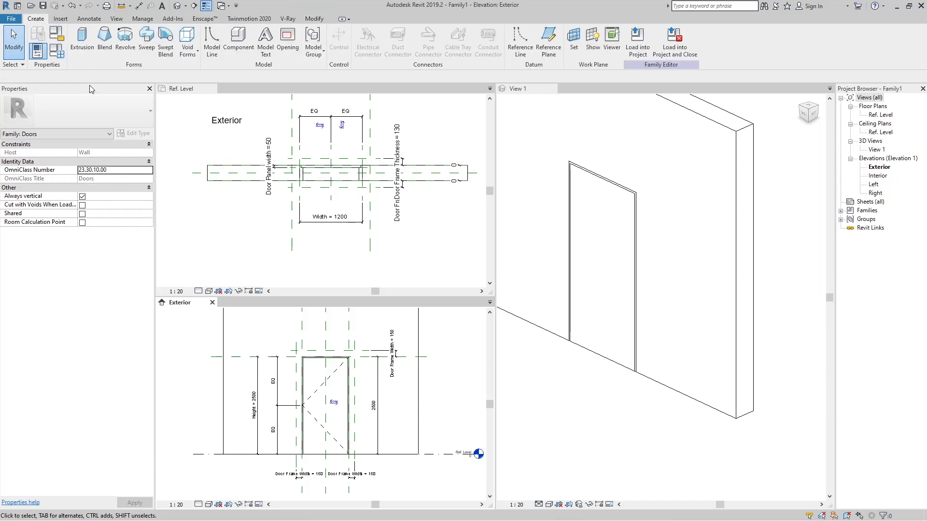
click(82, 38)
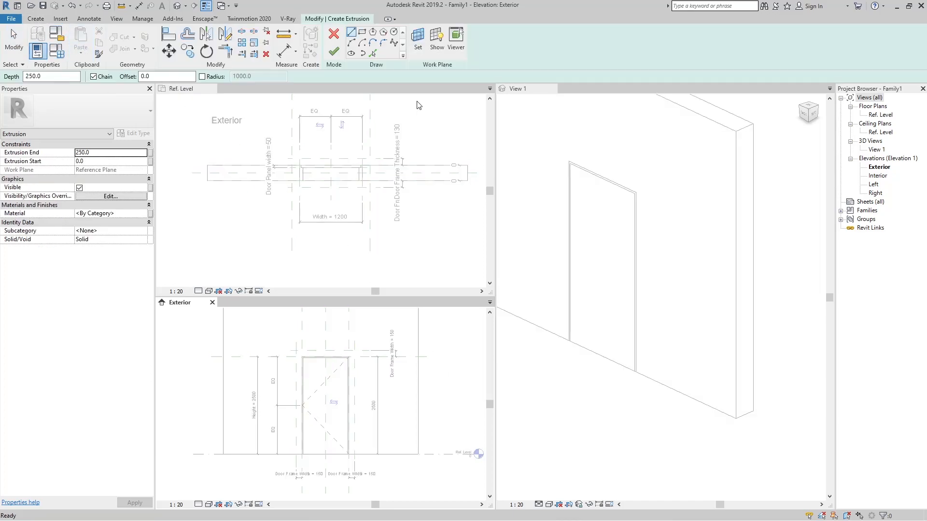
click(363, 36)
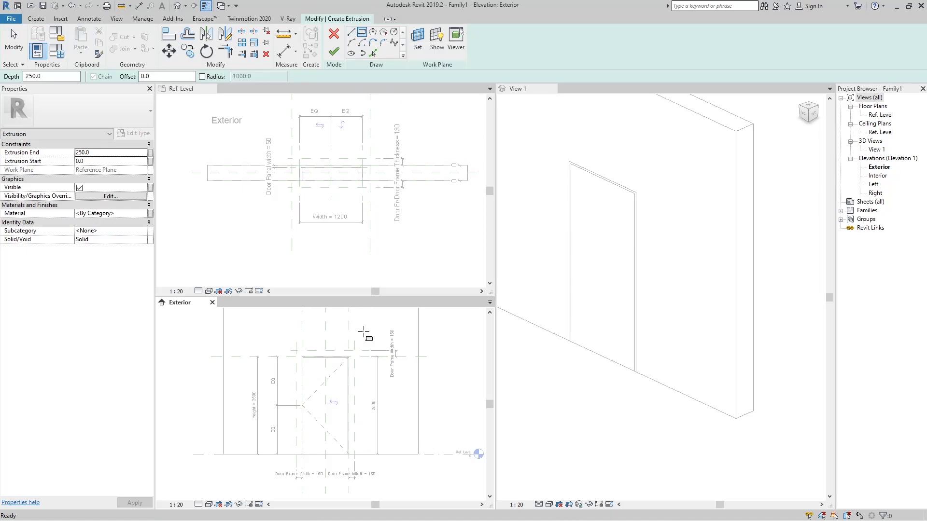
click(295, 349)
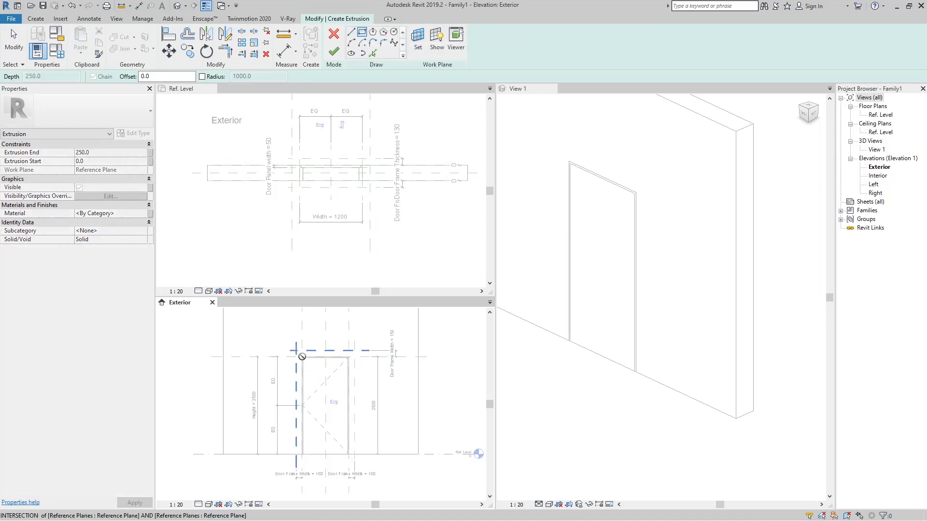
click(354, 454)
scroll(354, 454, up, 1)
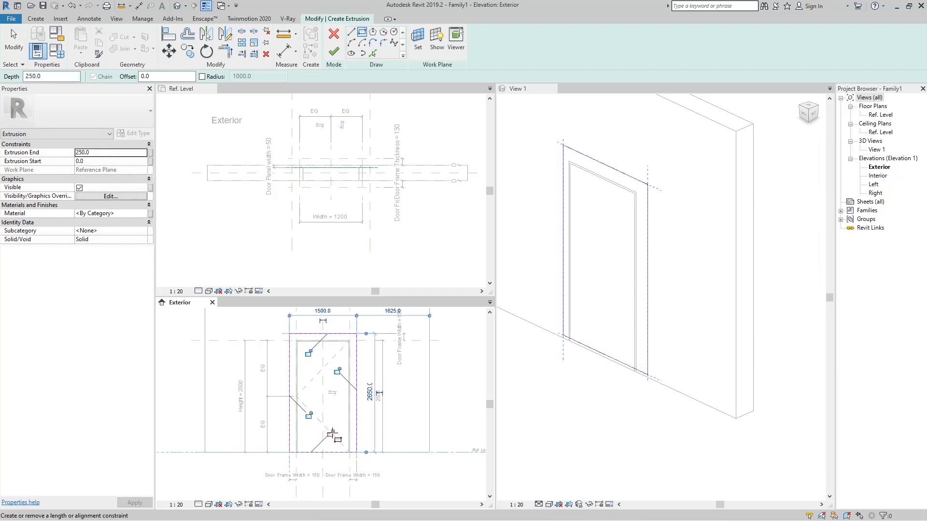
click(306, 413)
Sketch an inner rectangle along the door opening, from its upper corner to the opposite corner on Ref. Level, and lock its edges
scroll(306, 343, up, 5)
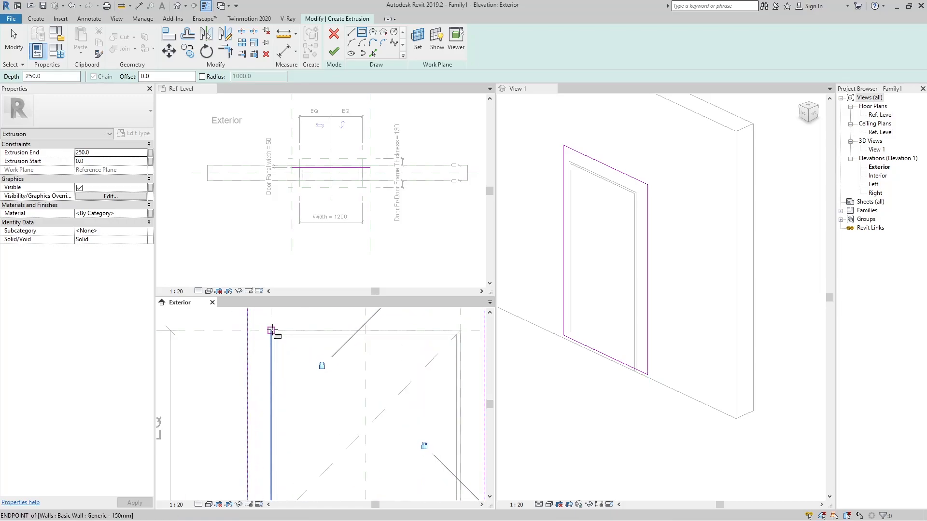
click(271, 331)
scroll(277, 329, down, 3)
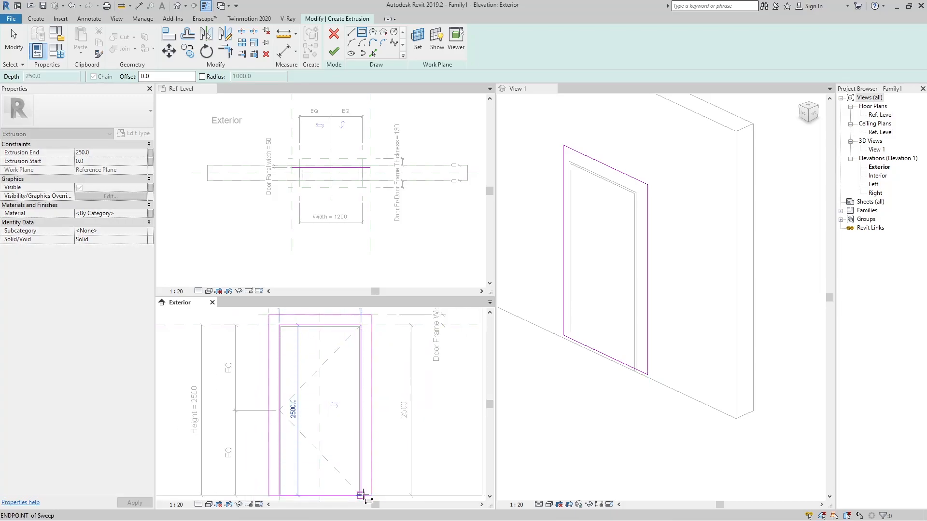
click(361, 495)
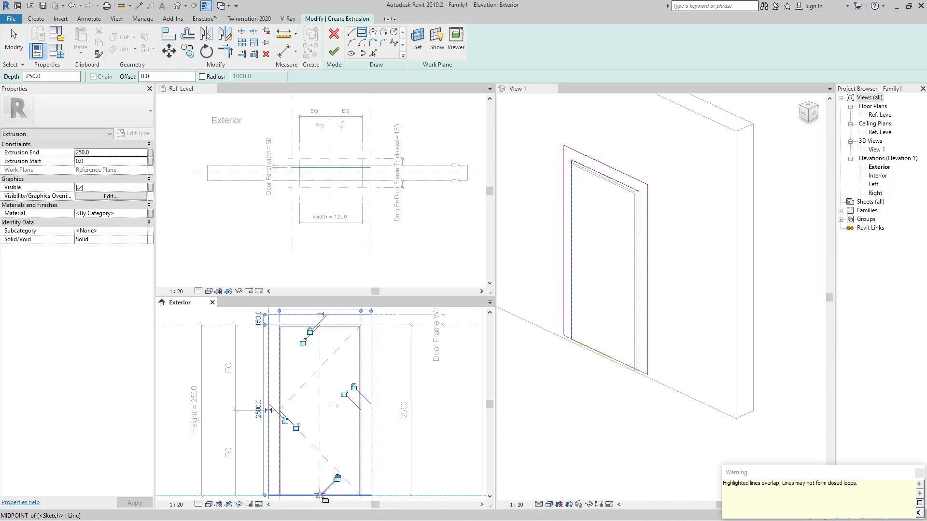
mouse_move(340, 481)
middle_down()
mouse_move(343, 452)
mouse_move(347, 465)
middle_up()
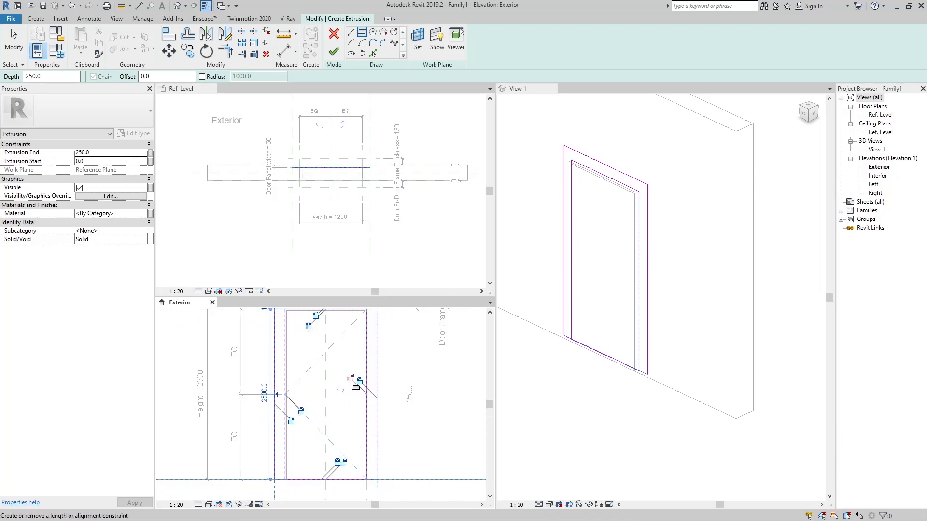
scroll(346, 376, down, 3)
key(Escape)
key(Escape)
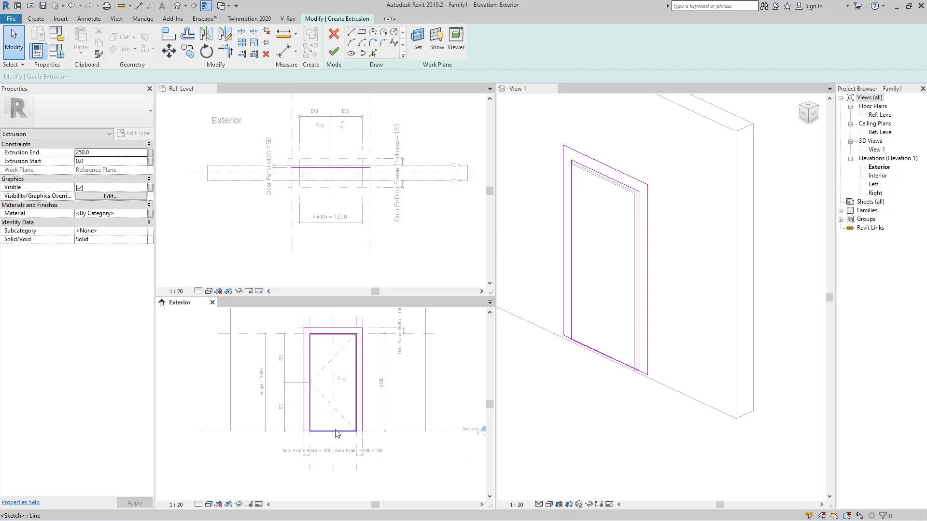
Delete the inner rectangle's overlapping bottom line and split the outer rectangle's bottom line between the two frame legs
click(334, 430)
scroll(334, 429, up, 3)
key(Escape)
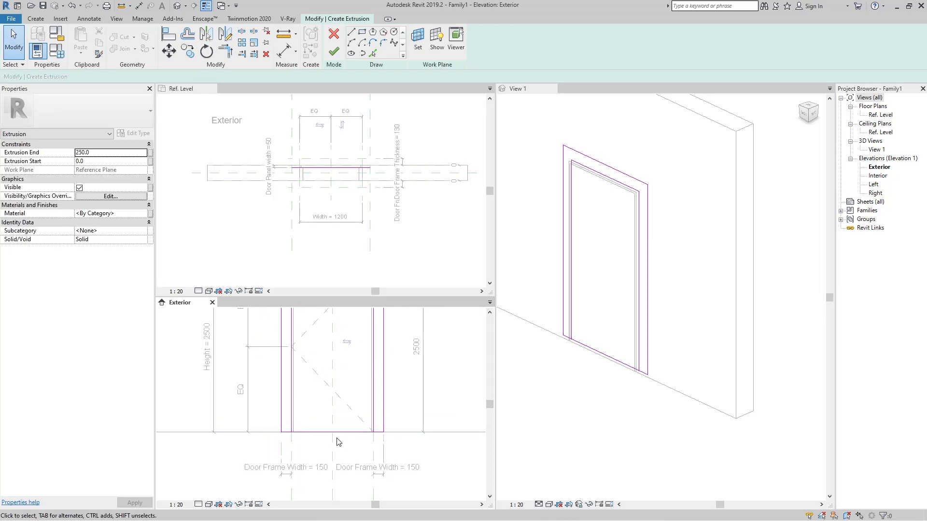
click(338, 435)
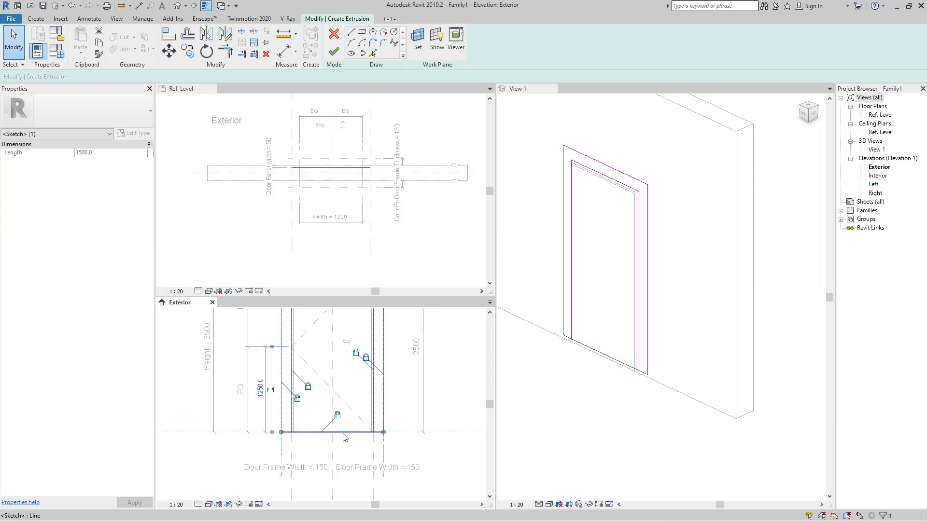
key(s)
key(l)
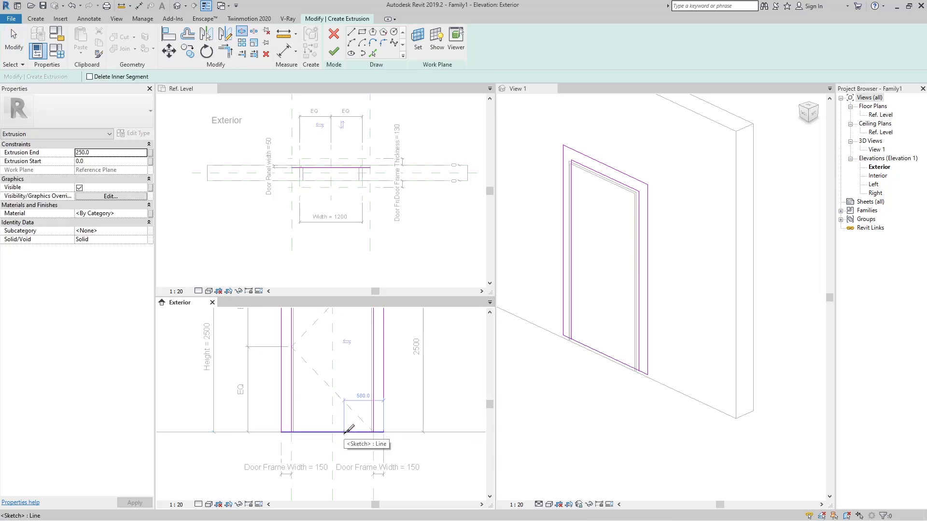
click(344, 432)
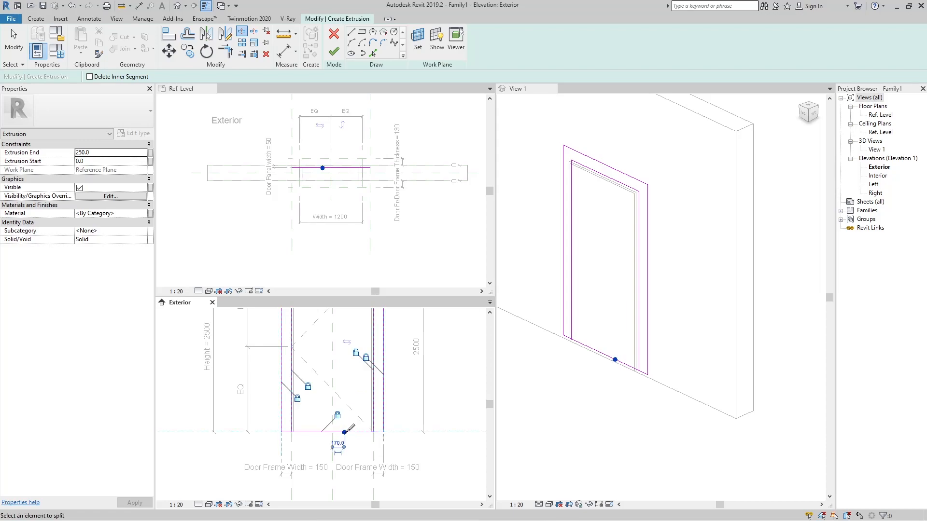
key(Escape)
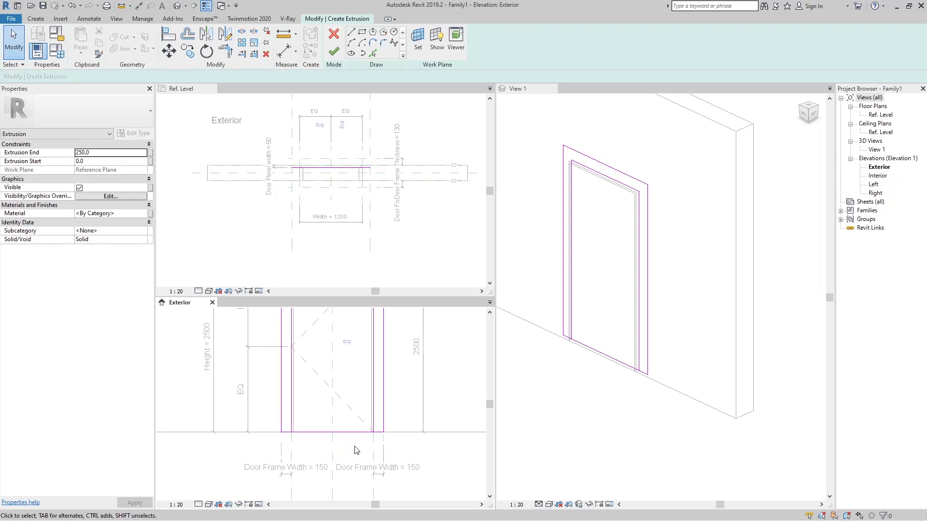
Trim the split bottom lines to the inner vertical lines so the frame sketch forms one closed profile around both legs
key(t)
key(r)
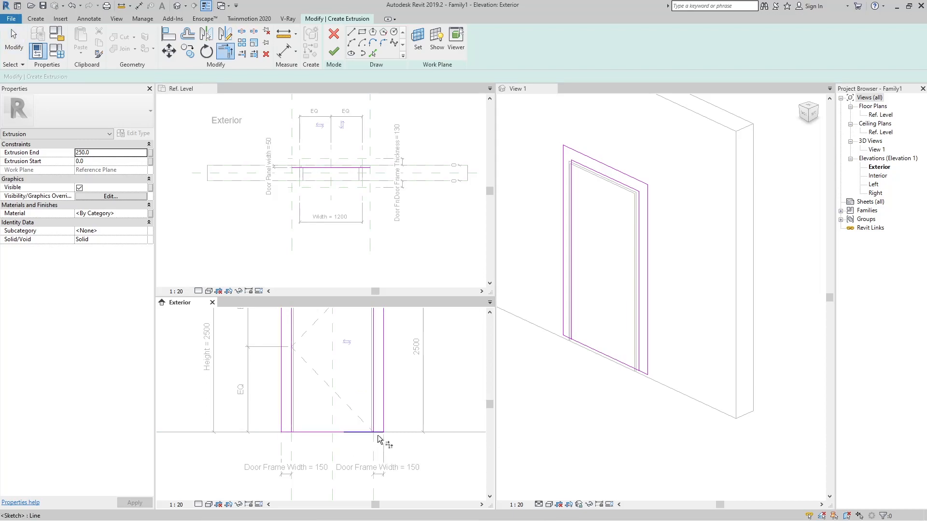
click(284, 432)
click(292, 422)
key(Escape)
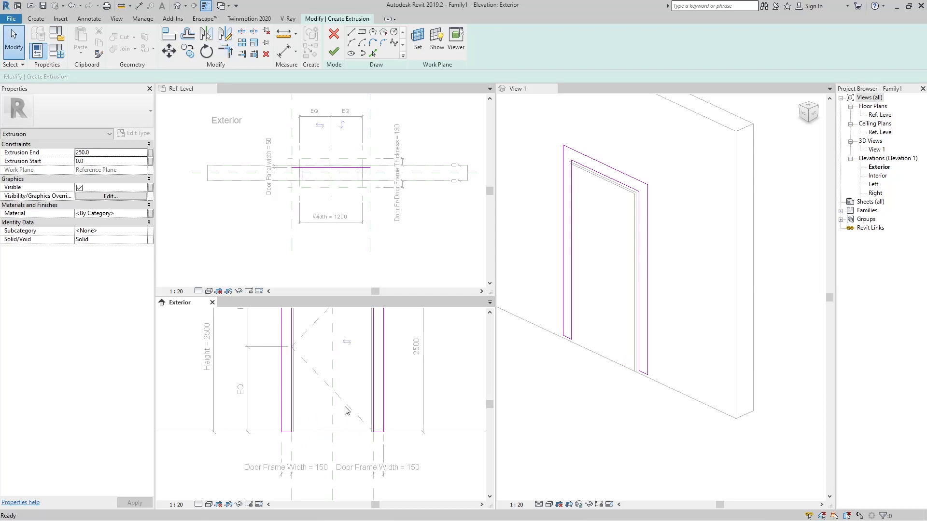
Align the lower edges of the frame sketch's legs to the Ref. Level line in the Exterior view
key(a)
key(l)
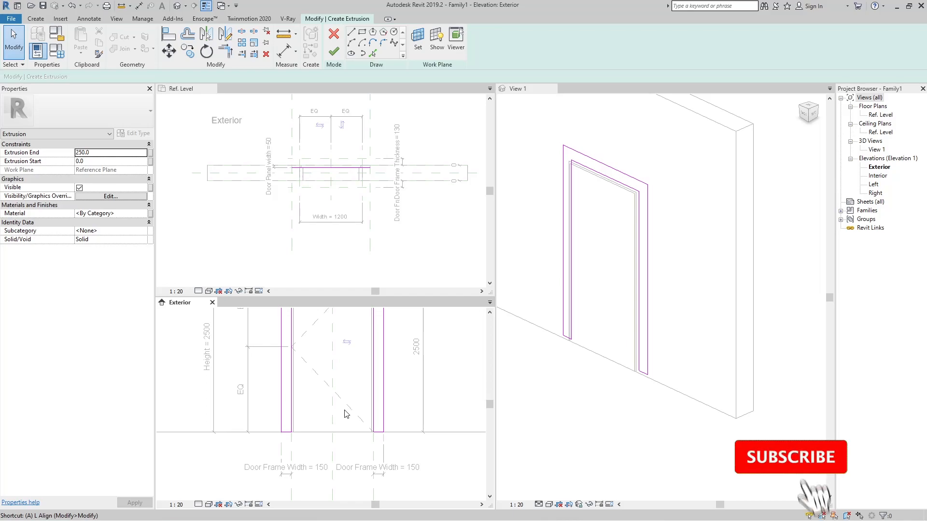
scroll(344, 409, down, 4)
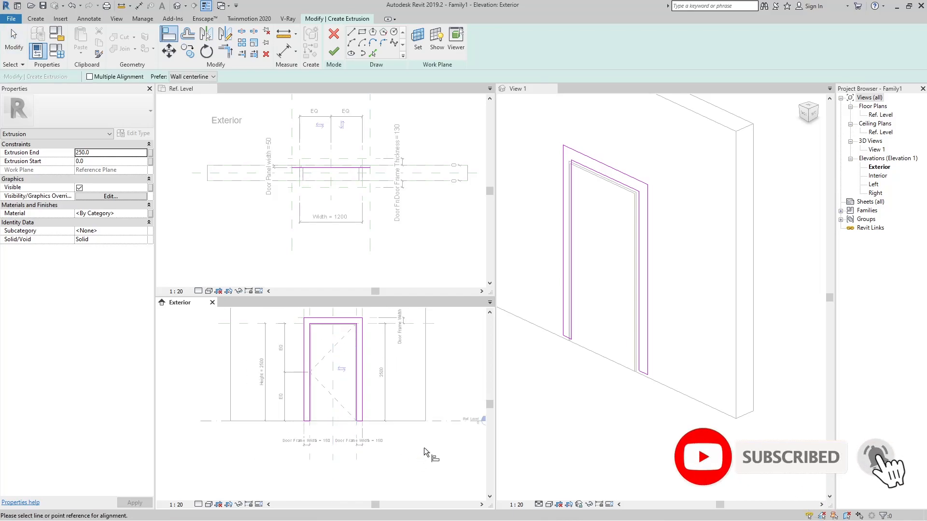
click(447, 421)
scroll(361, 427, up, 3)
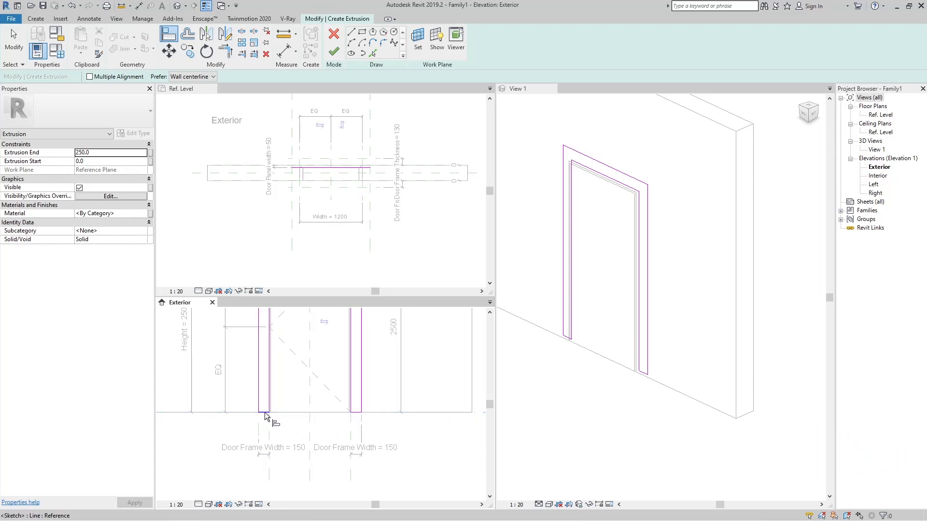
scroll(324, 420, down, 4)
scroll(326, 430, up, 3)
key(Escape)
key(Escape)
Check that the frame profile is one continuous chain of lines, and finish the extrusion with a depth of 250
key(Tab)
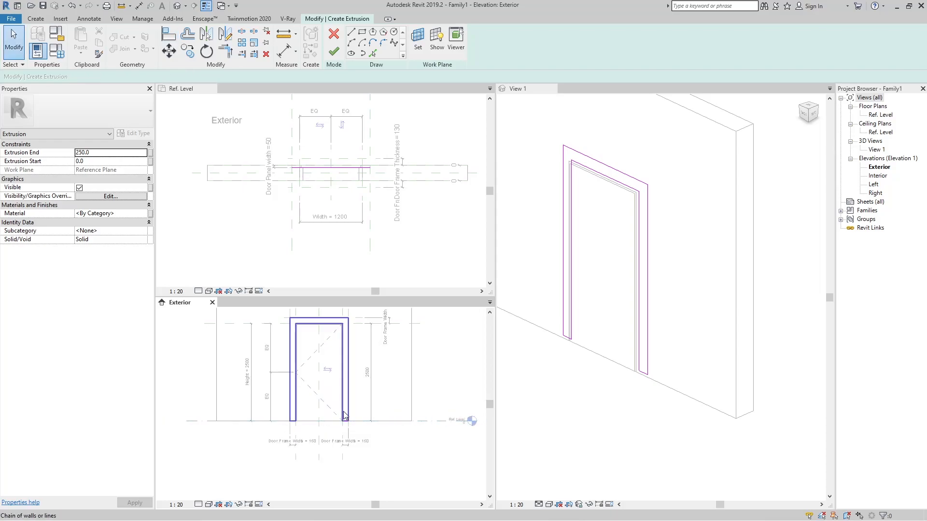
click(344, 415)
key(Escape)
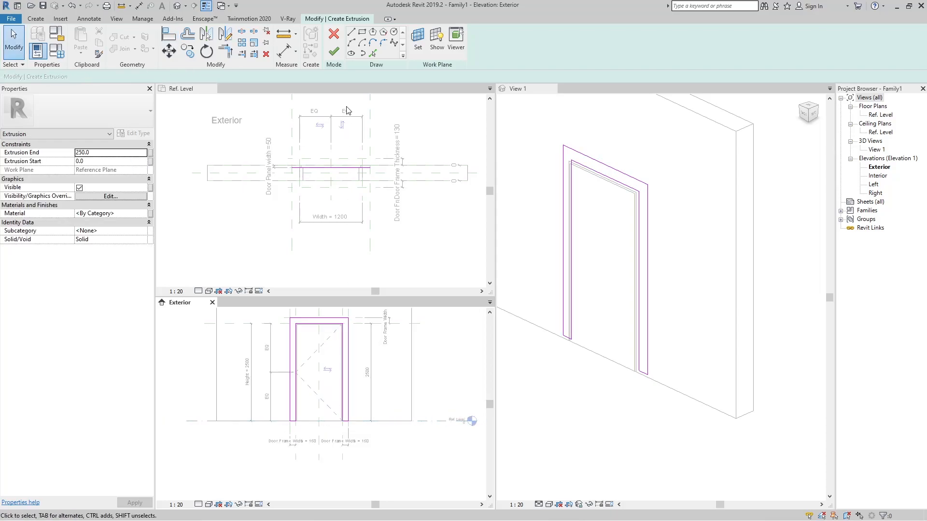
click(333, 51)
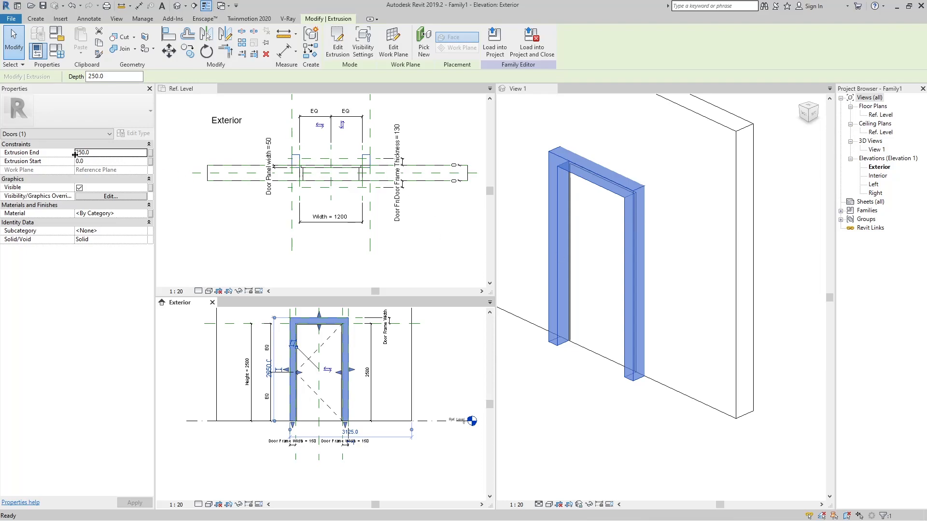
Align the exterior face of the frame extrusion to the exterior-side Door Frame Thickness reference plane in the plan and lock it
scroll(310, 147, up, 4)
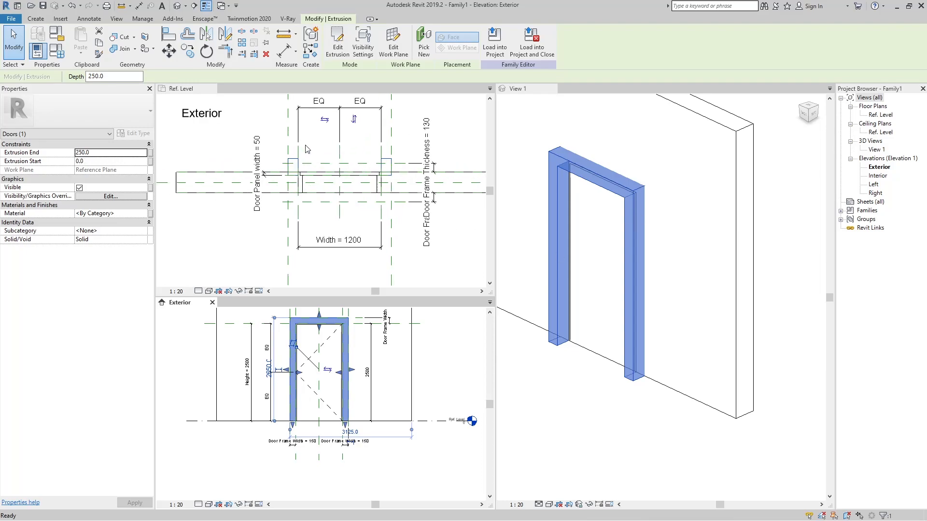
click(334, 131)
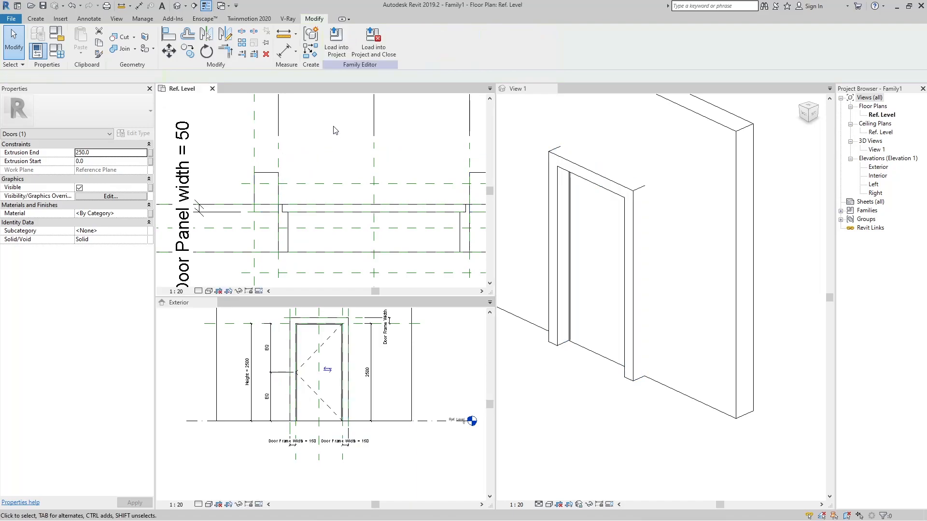
key(a)
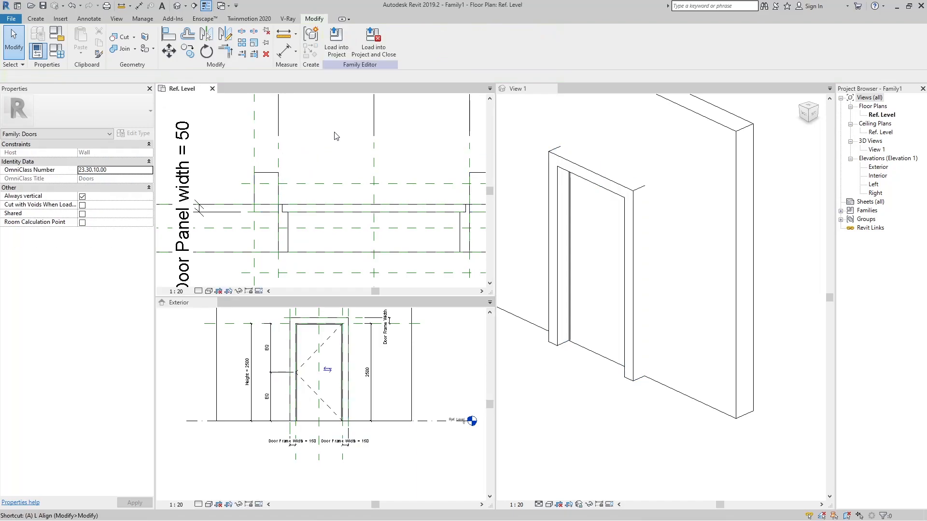
key(l)
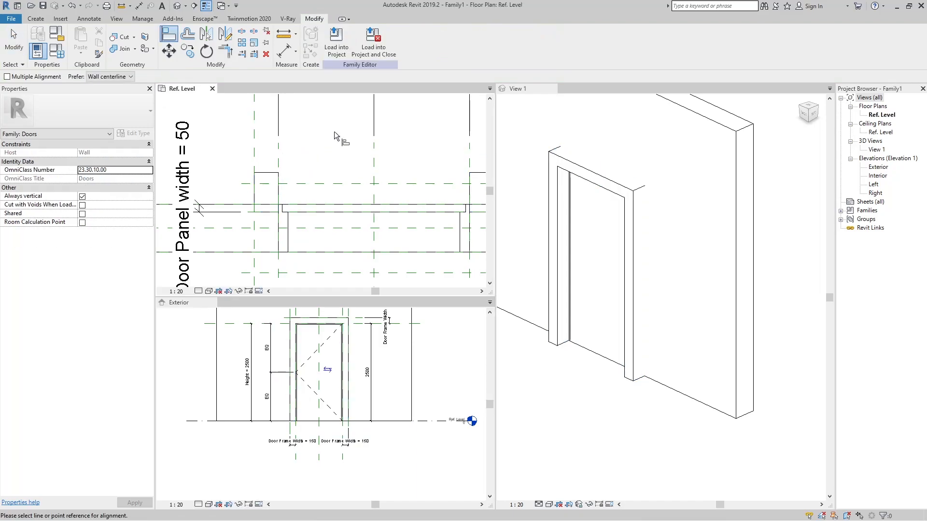
click(311, 184)
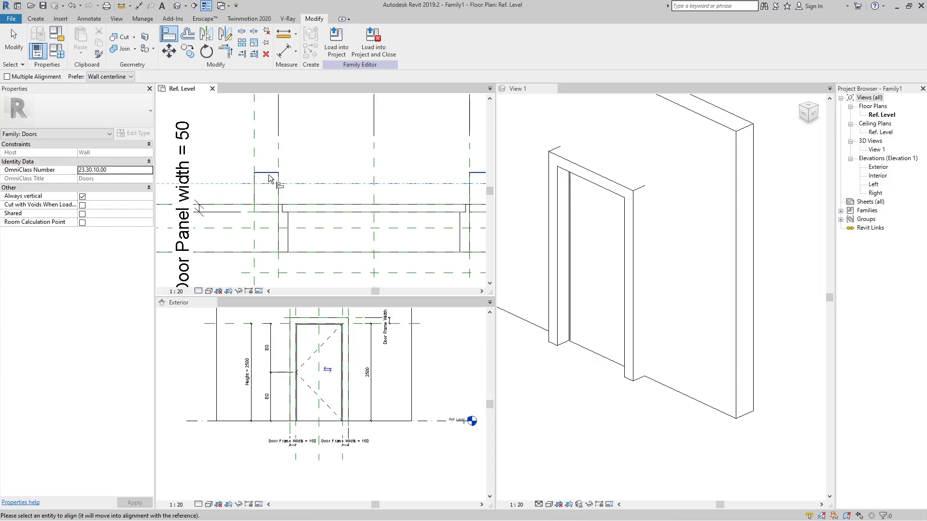
click(287, 181)
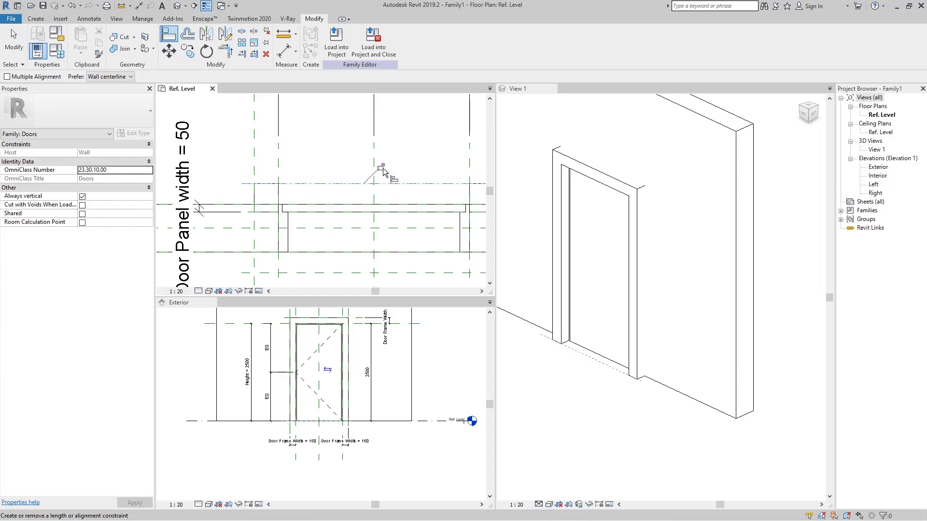
scroll(401, 174, down, 3)
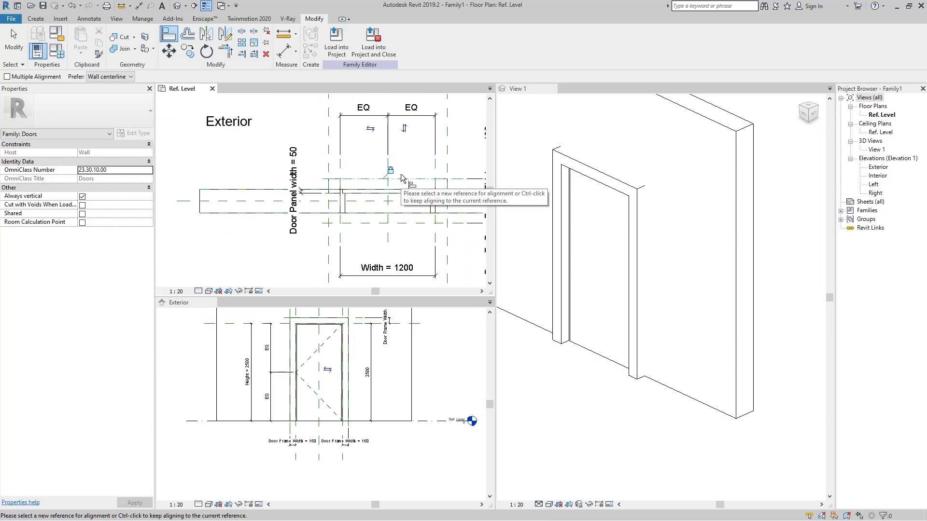
key(Escape)
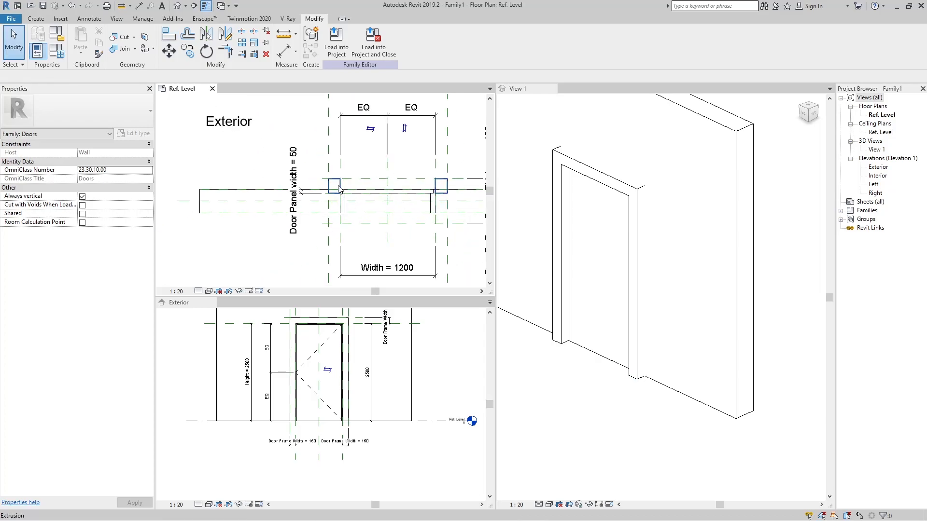
Select the door frame extrusion in the Ref. Level plan and examine how its depth sits relative to the wall and reference planes
scroll(462, 185, up, 1)
scroll(462, 185, up, 2)
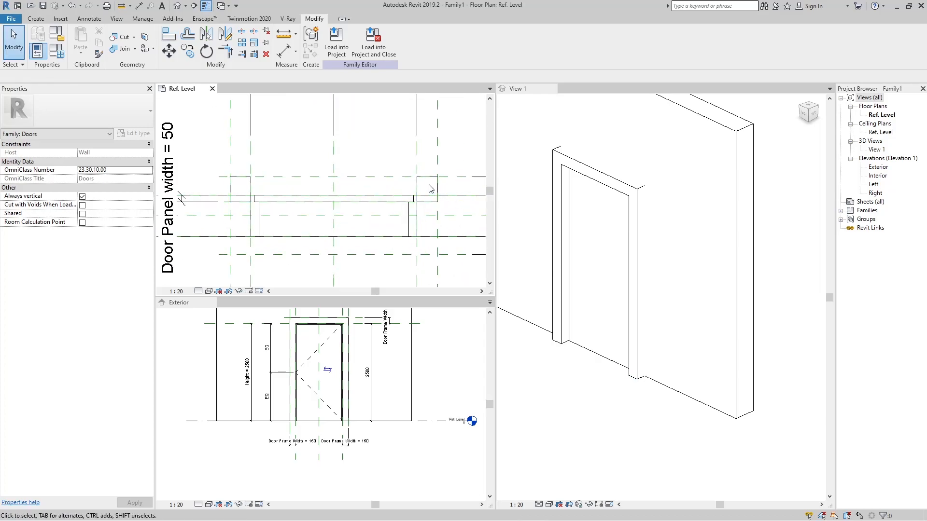
click(253, 190)
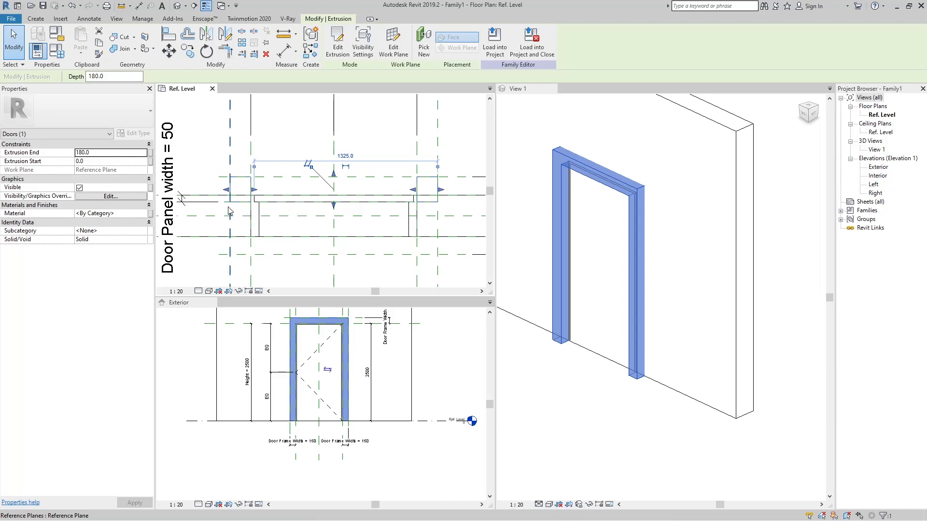
scroll(246, 210, down, 2)
scroll(366, 210, down, 3)
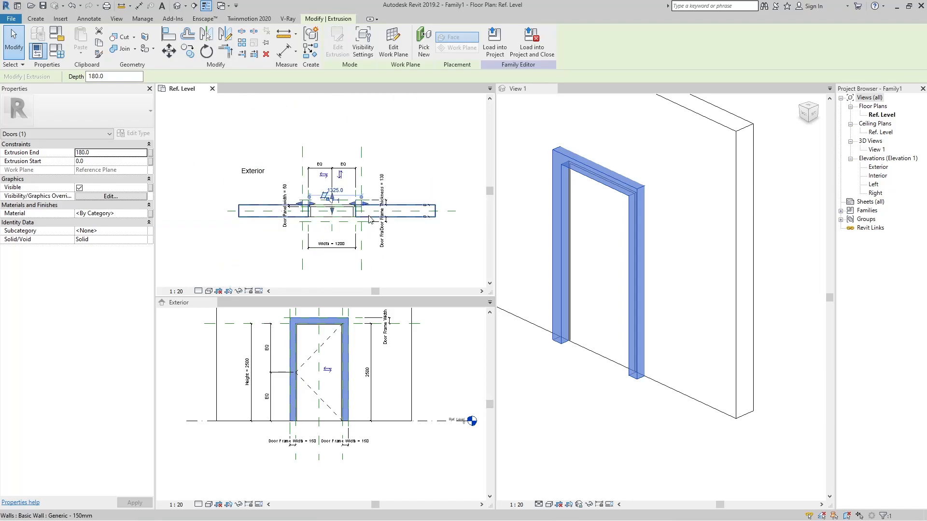
Change the door frame extrusion's work plane to Reference Plane : Exterior and remove its conflicting constraints
key(Escape)
scroll(356, 205, up, 2)
click(306, 206)
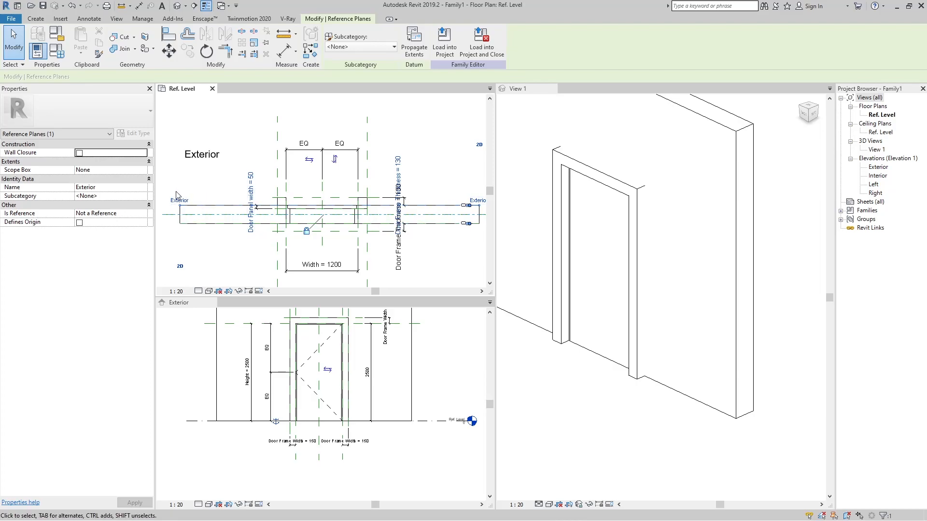
scroll(283, 204, up, 2)
click(299, 215)
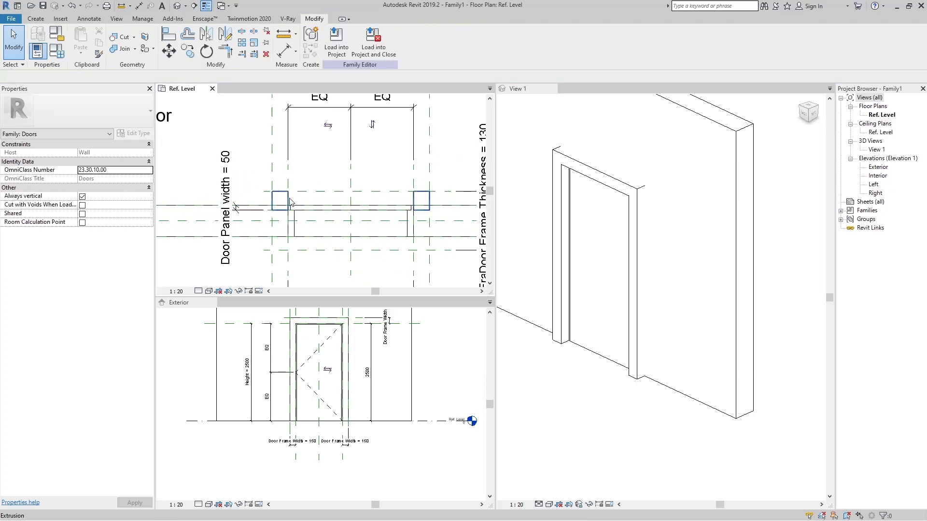
click(289, 198)
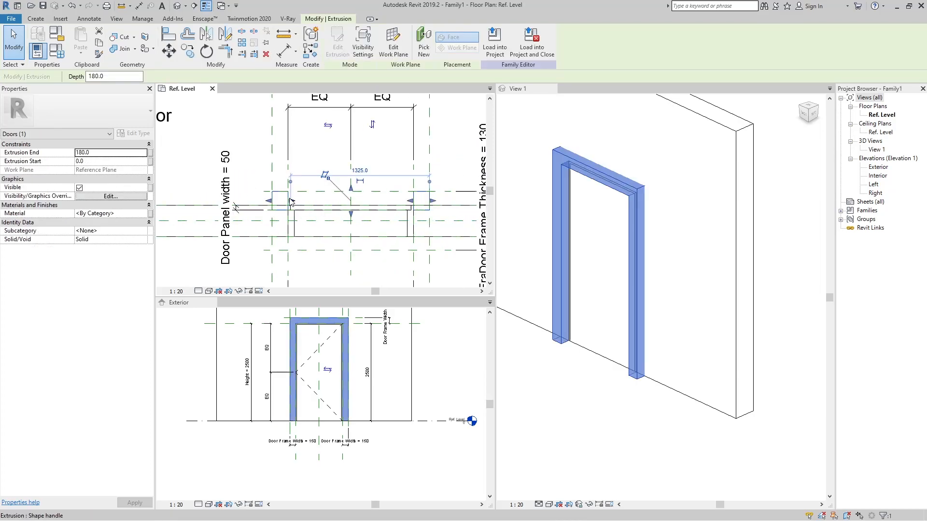
click(395, 51)
click(523, 265)
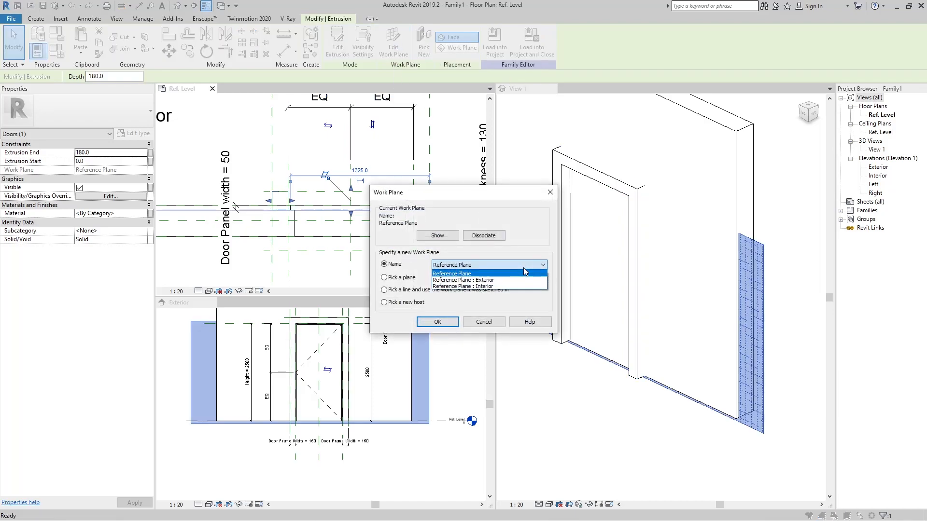
click(482, 280)
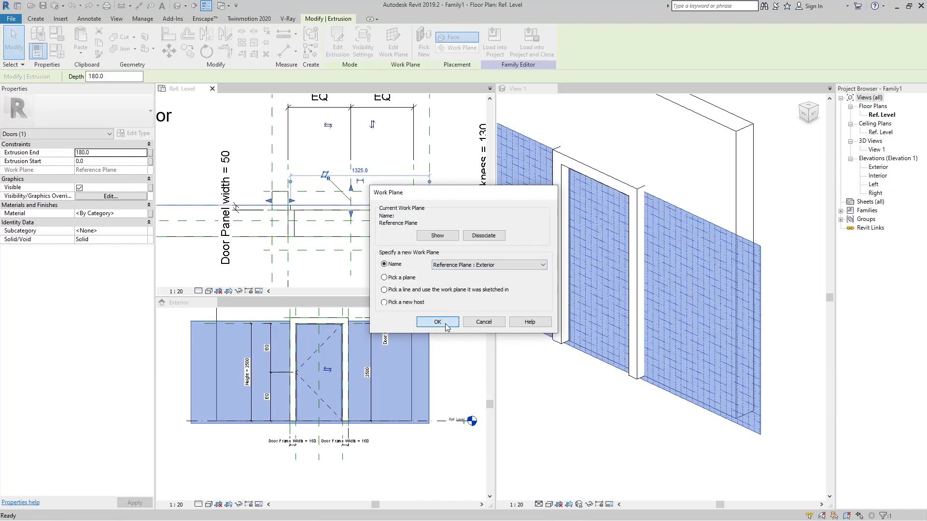
click(437, 322)
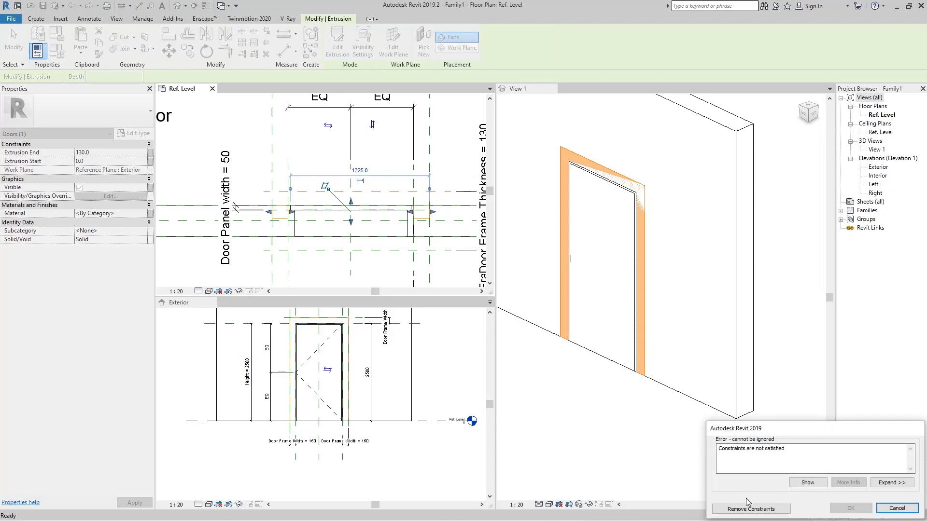
click(751, 509)
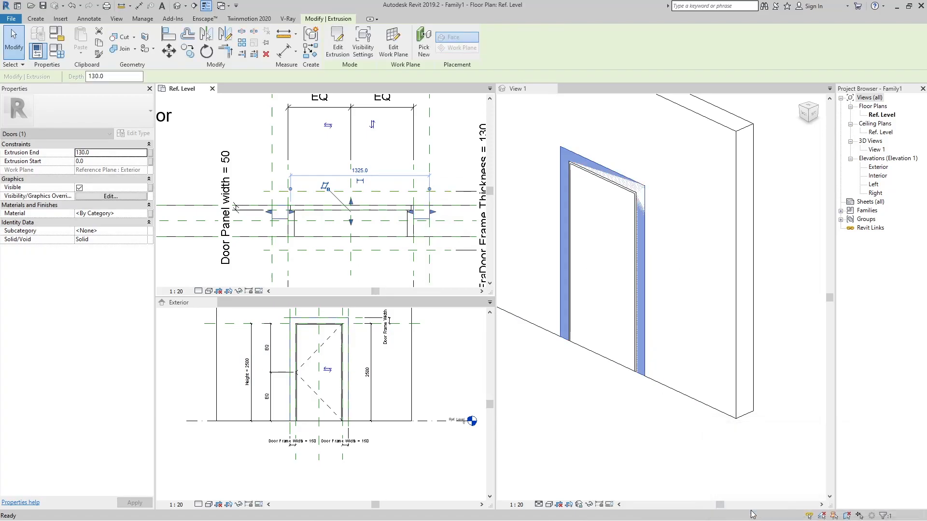
Stretch the frame extrusion to the exterior-side Door Frame Thickness reference plane for an extrusion end of -130, and lock it there
scroll(300, 213, up, 2)
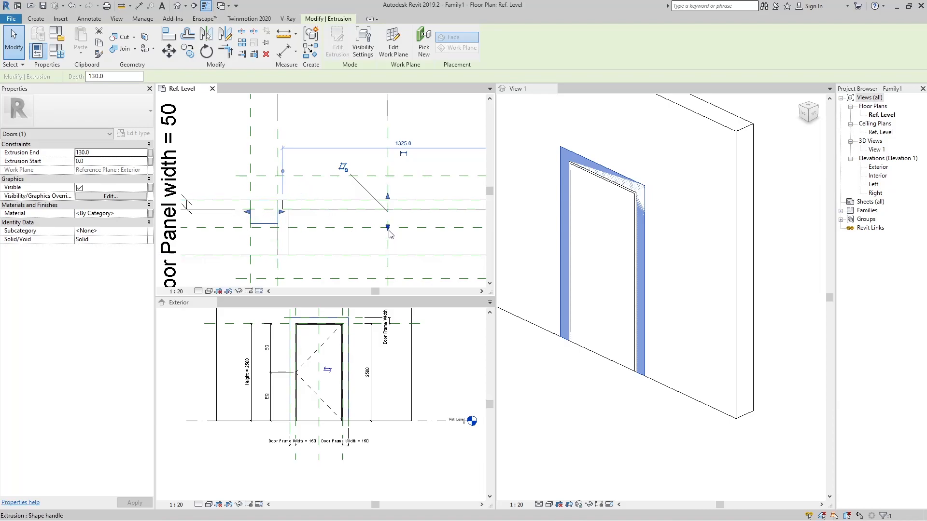
drag(389, 229, 399, 181)
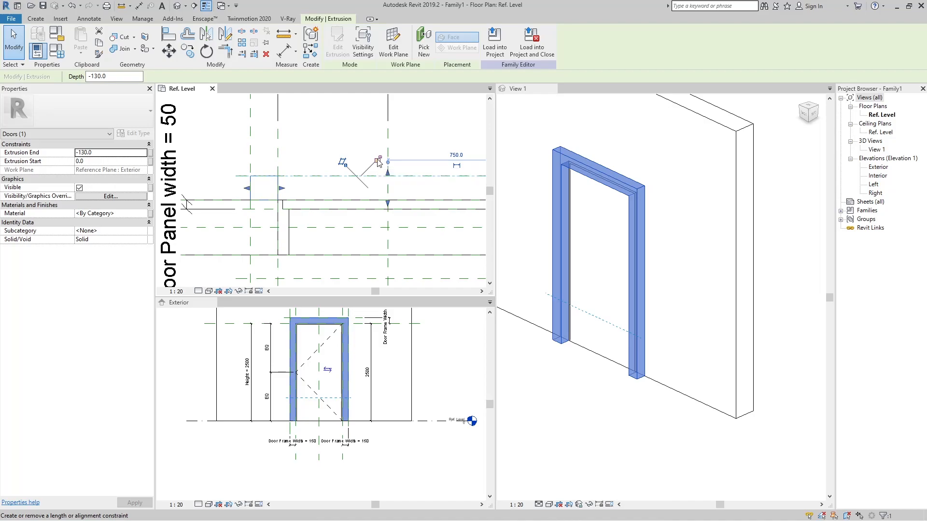
click(644, 425)
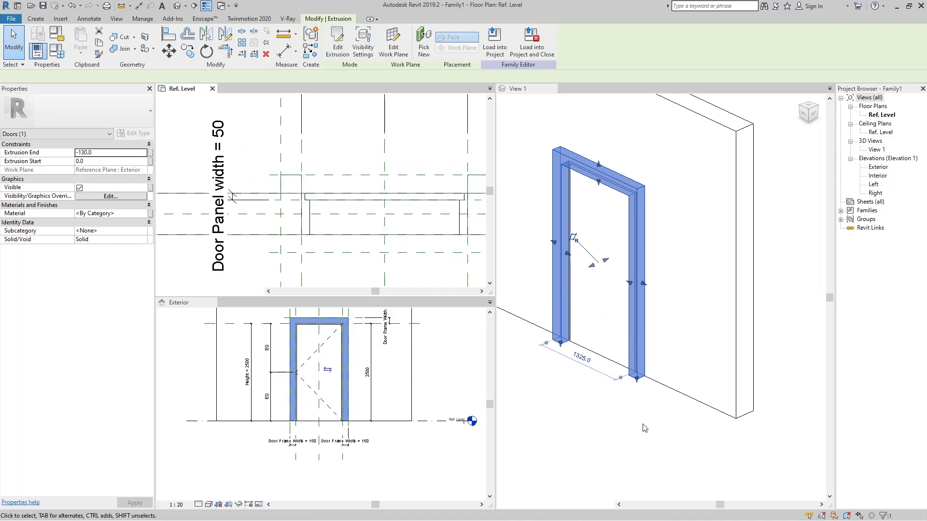
click(648, 216)
shift+middle_drag(585, 310, 622, 358)
scroll(339, 223, down, 3)
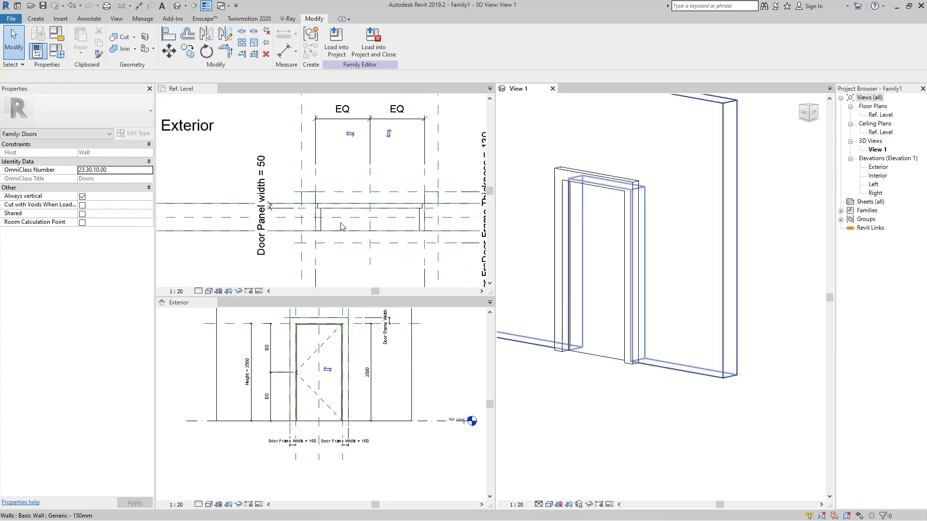
Mirror a copy of the door frame extrusion to the interior side about the wall's central reference plane in the plan
scroll(468, 248, up, 2)
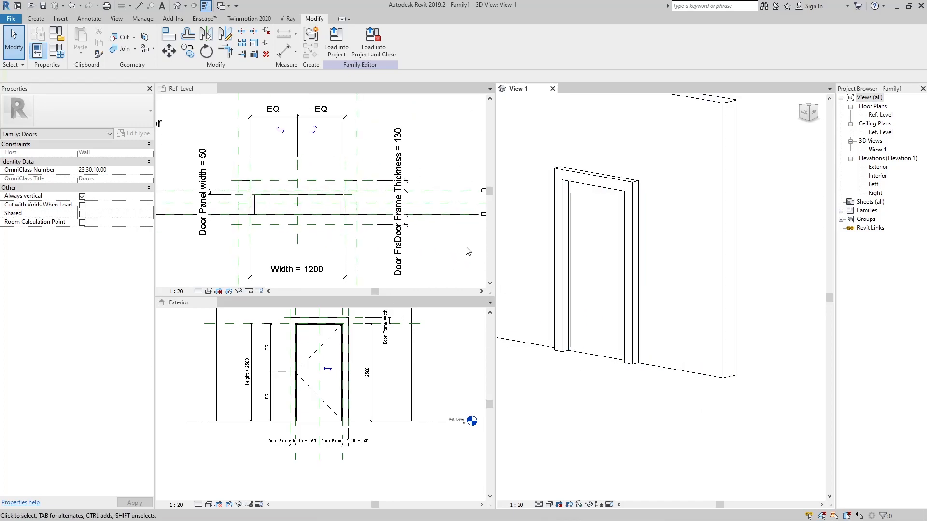
shift+middle_drag(799, 289, 521, 301)
scroll(345, 185, up, 2)
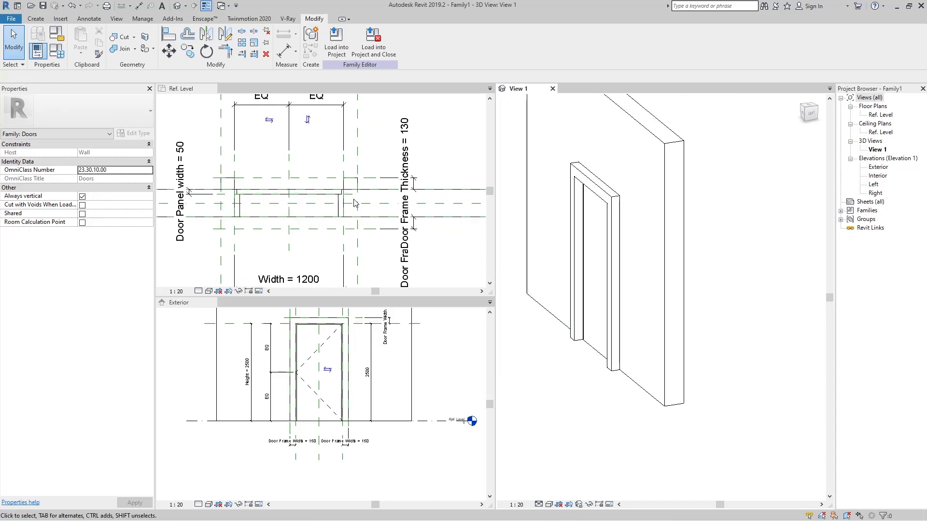
click(346, 186)
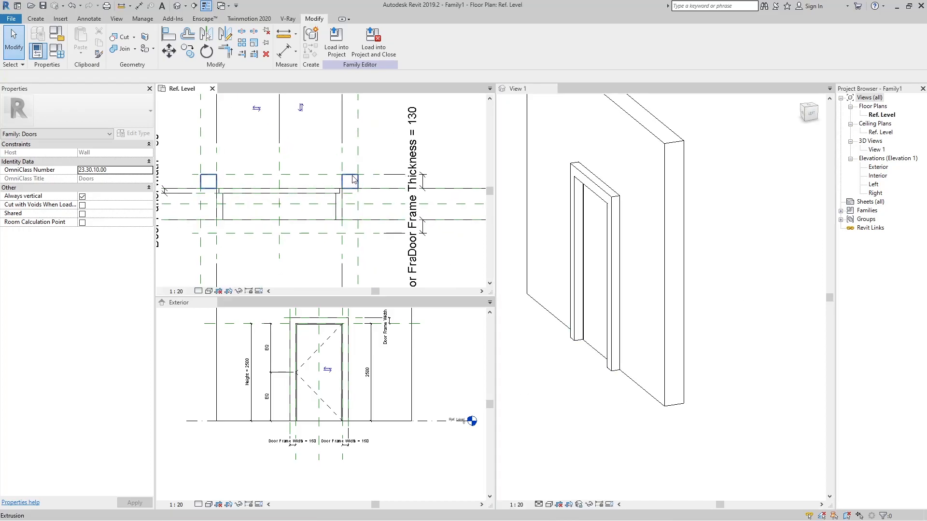
click(350, 182)
scroll(351, 182, down, 2)
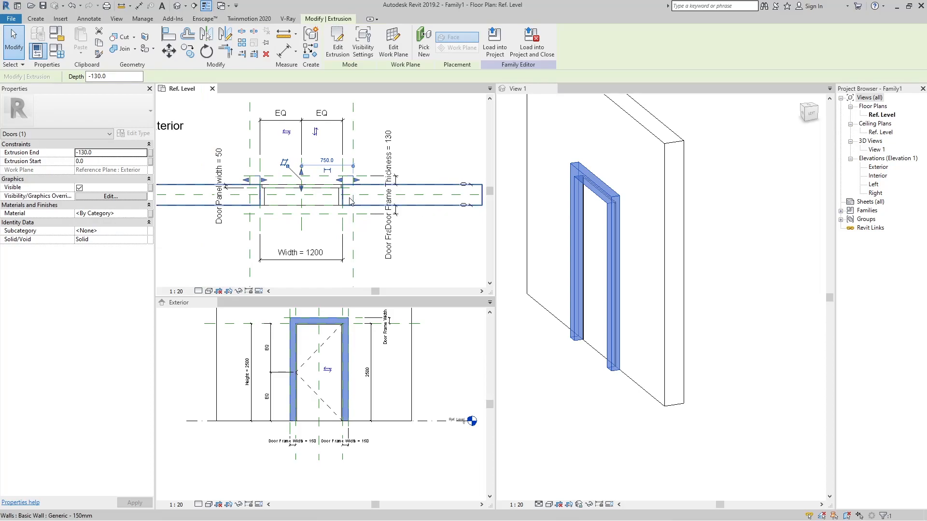
key(m)
key(m)
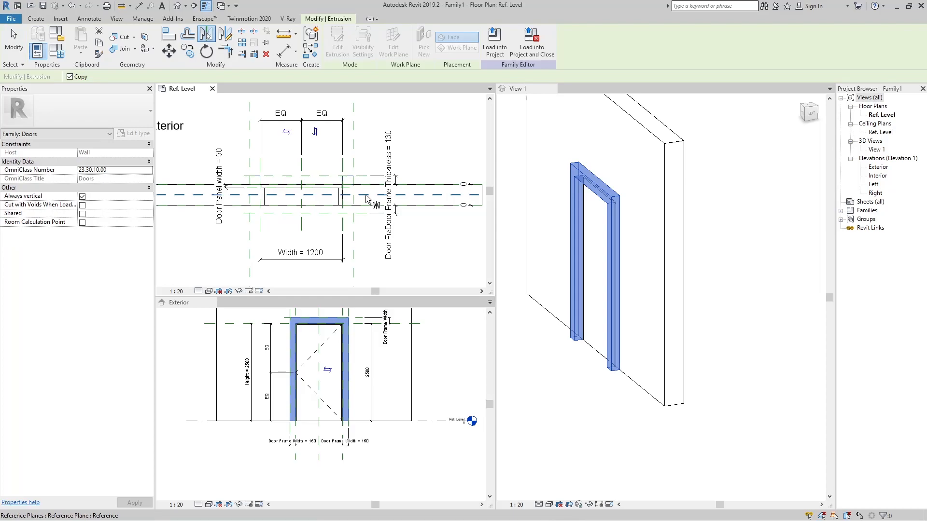
click(365, 195)
scroll(290, 202, up, 3)
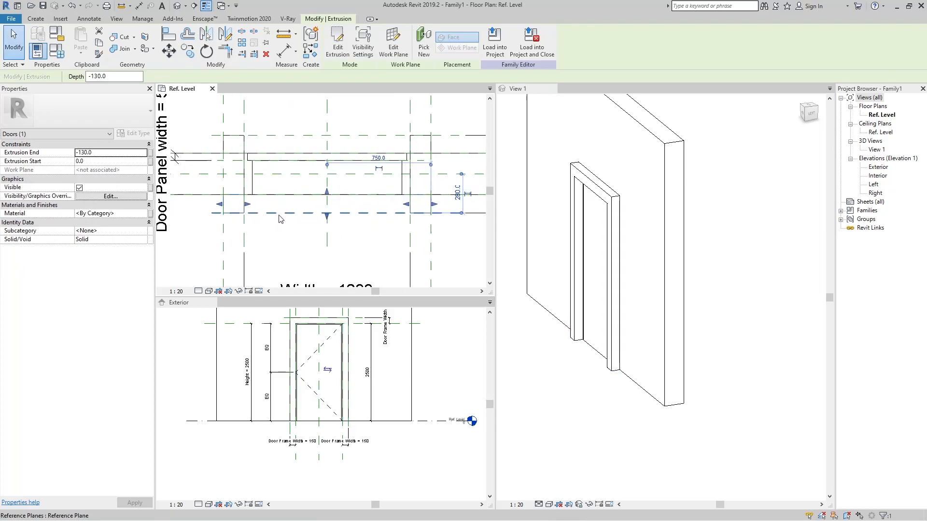
Align the mirrored frame's wall-side face to the interior wall face in the plan and lock it
scroll(326, 210, up, 2)
drag(328, 199, 340, 212)
click(341, 215)
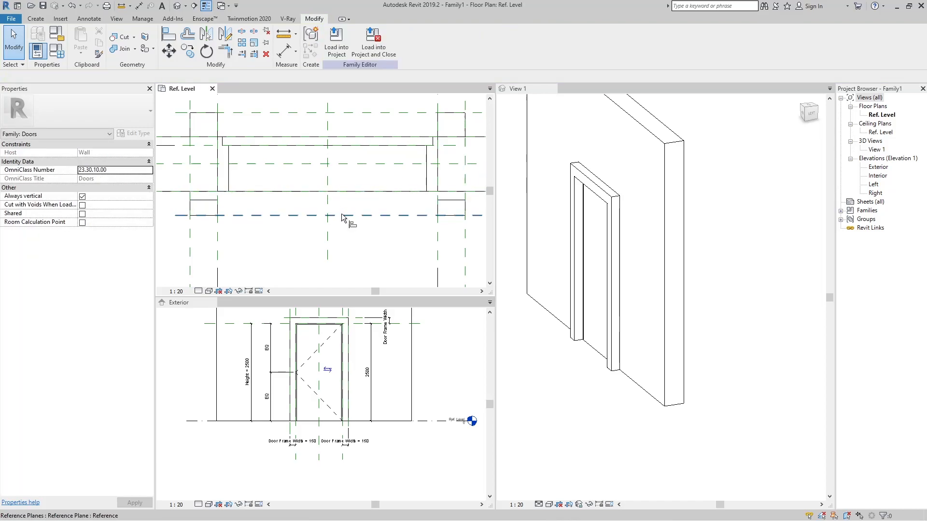
key(a)
key(l)
click(294, 193)
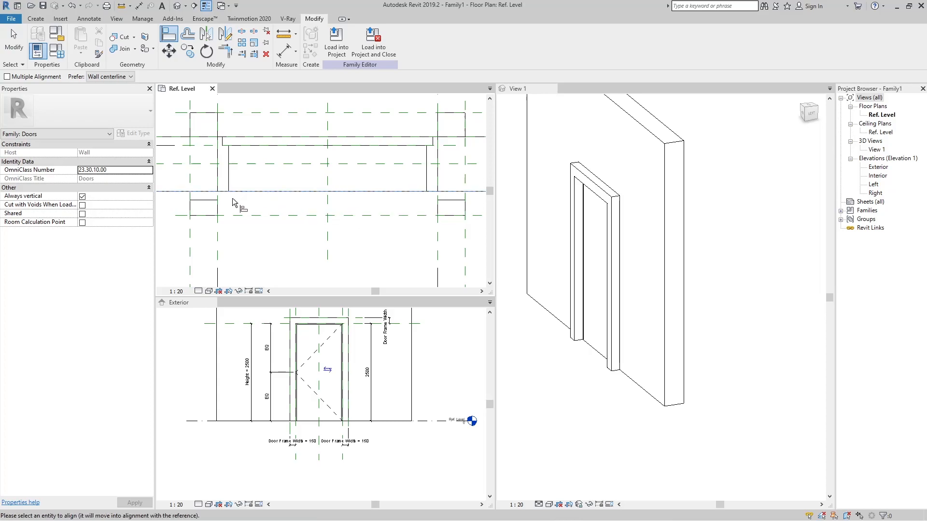
click(206, 199)
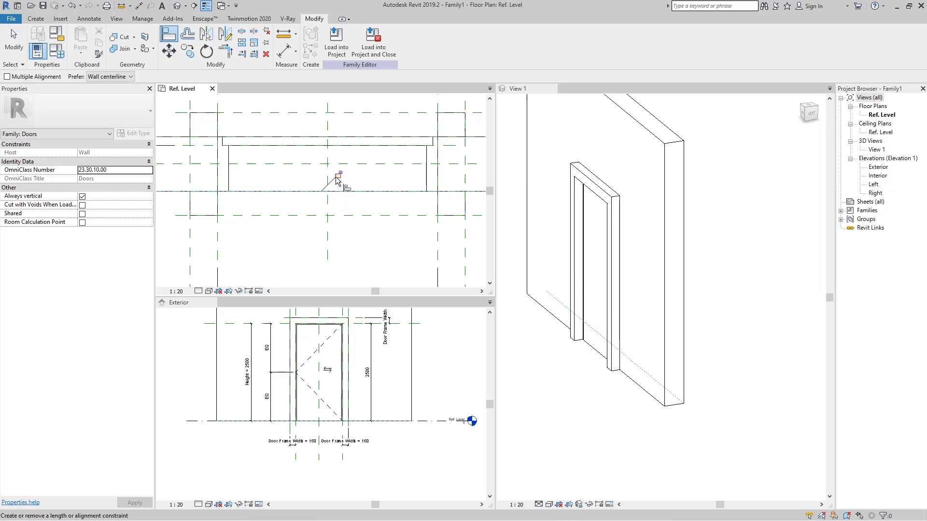
scroll(348, 190, down, 2)
key(Escape)
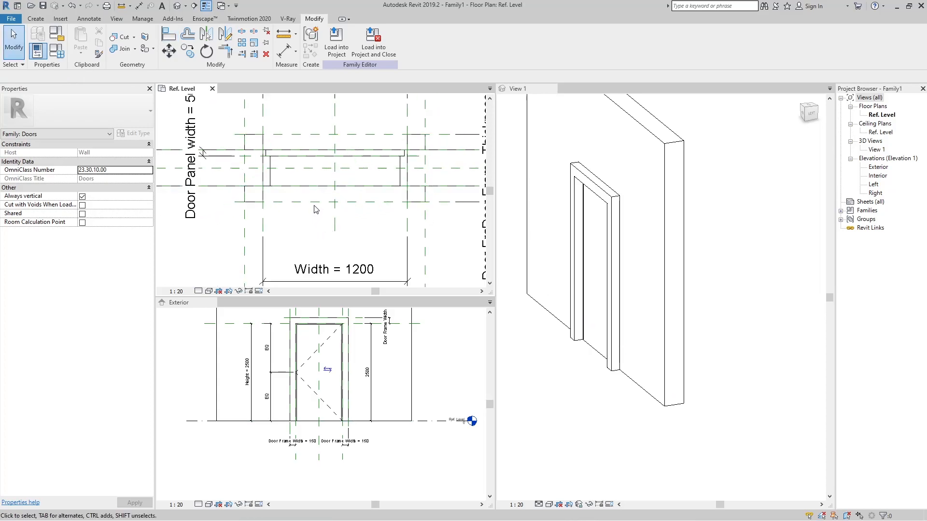
Align the mirrored frame's outer face to the interior-side Door Frame Thickness reference plane and lock it
click(315, 202)
click(258, 202)
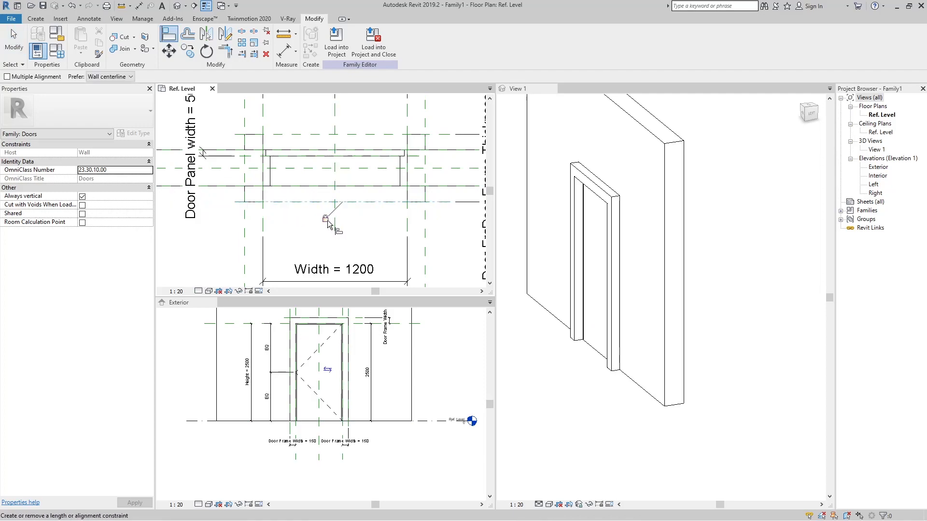
scroll(323, 213, down, 3)
key(Escape)
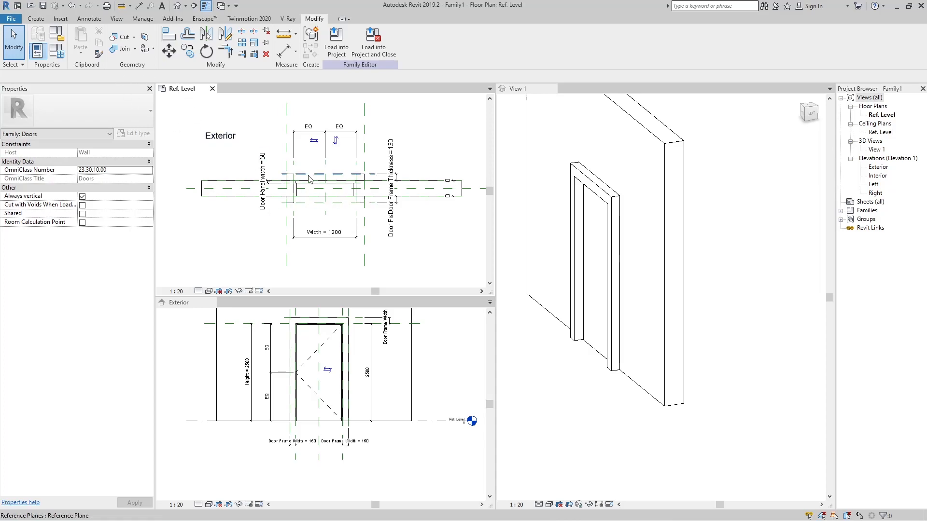
Set the family's Door Frame Thickness to 30 and Door Frame Width to 170, and check the resized frame in 3D
shift+middle_drag(741, 284, 769, 267)
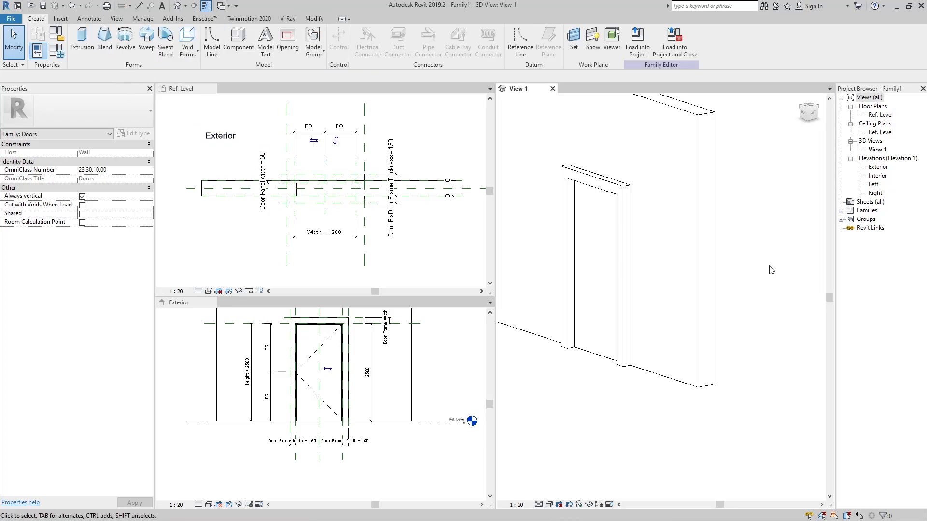
click(62, 54)
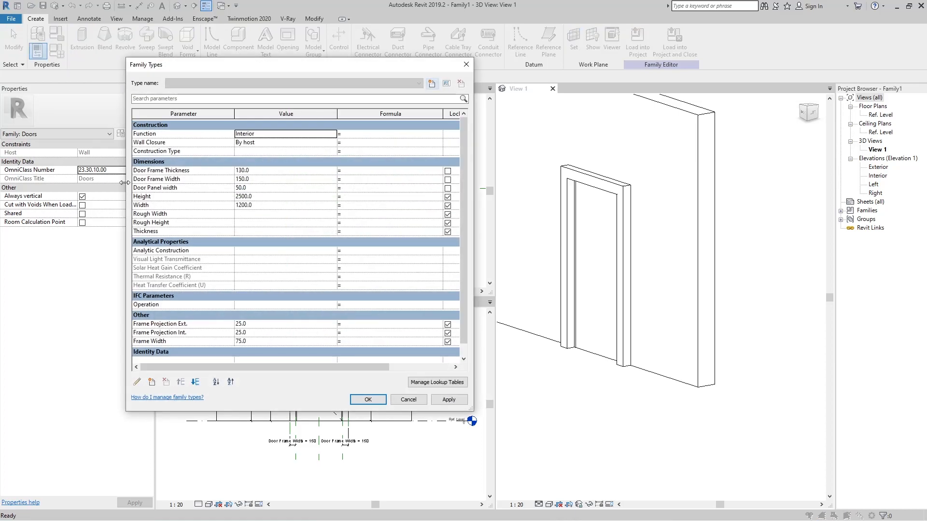
click(257, 171)
text(30)
click(448, 400)
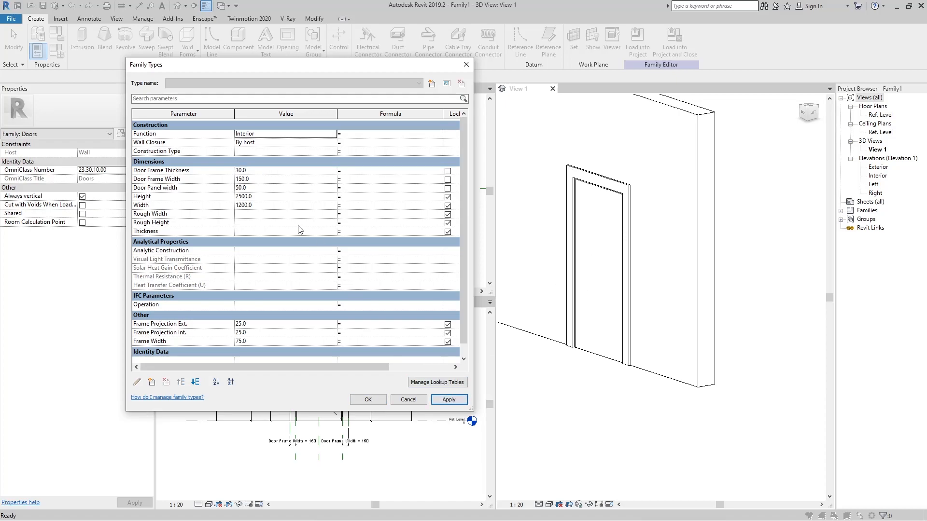
click(262, 179)
text(170)
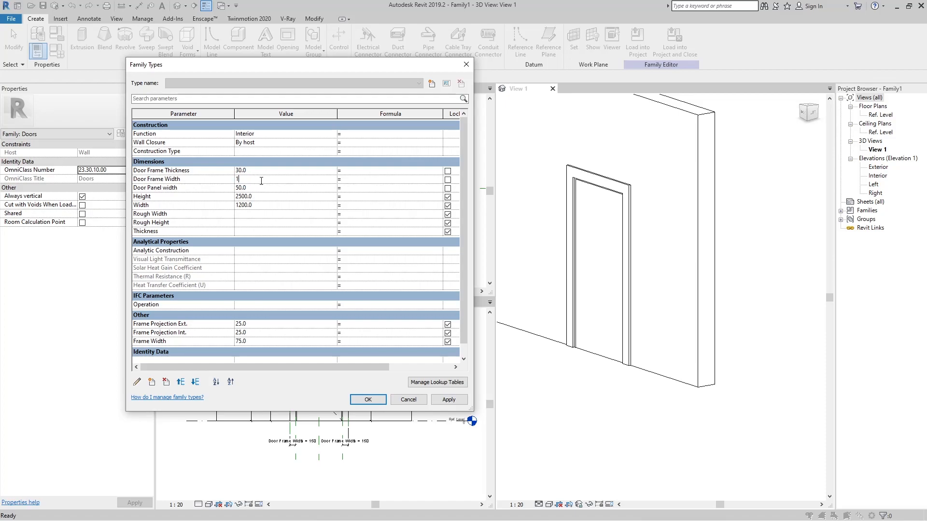
click(445, 401)
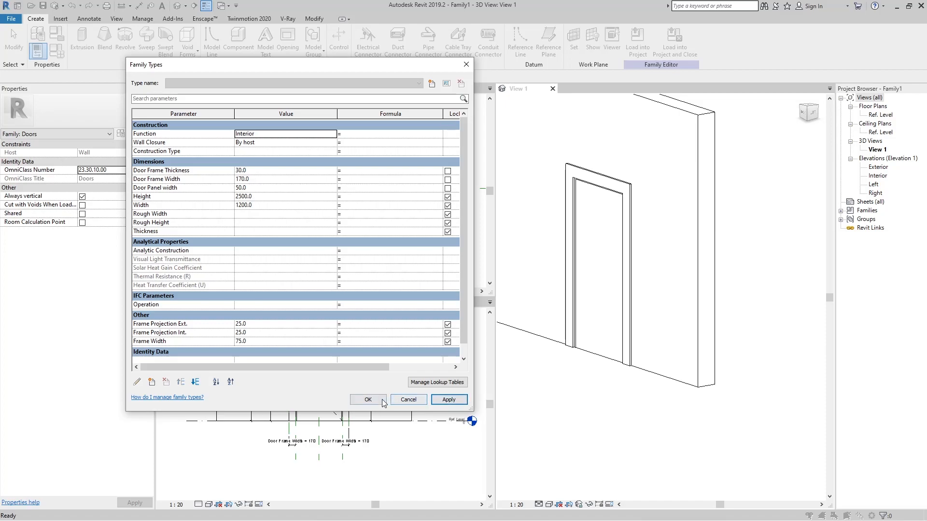
click(368, 400)
shift+middle_drag(679, 393, 658, 391)
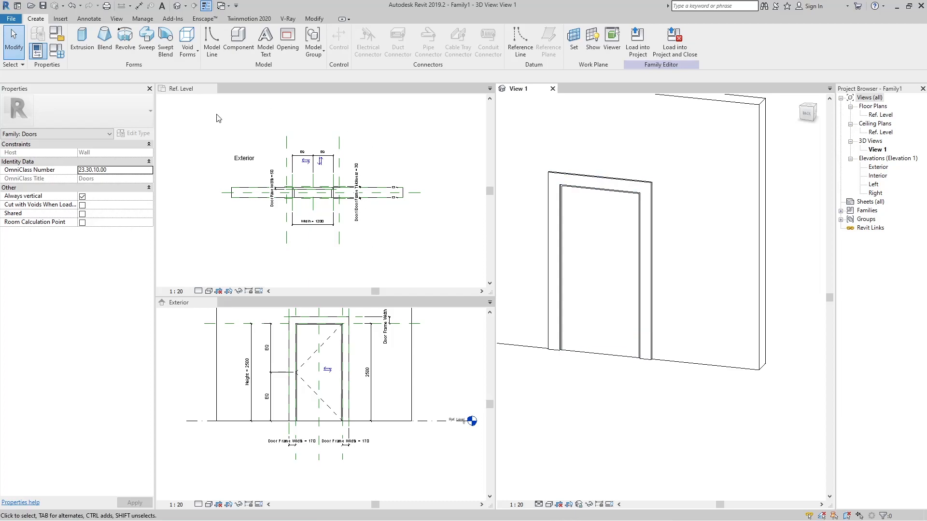
Examine the labelled frame, width and height dimensions in the Ref. Level plan and the Exterior elevation
click(412, 145)
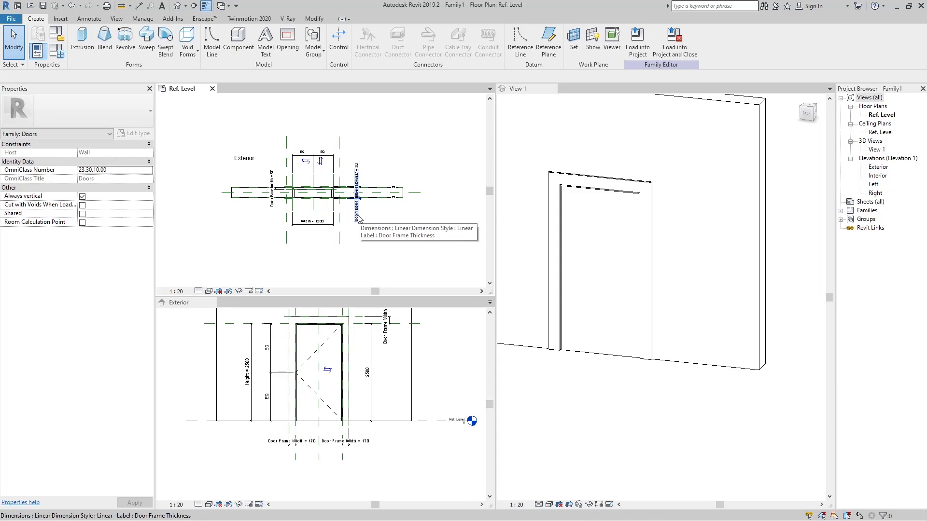
scroll(317, 209, up, 2)
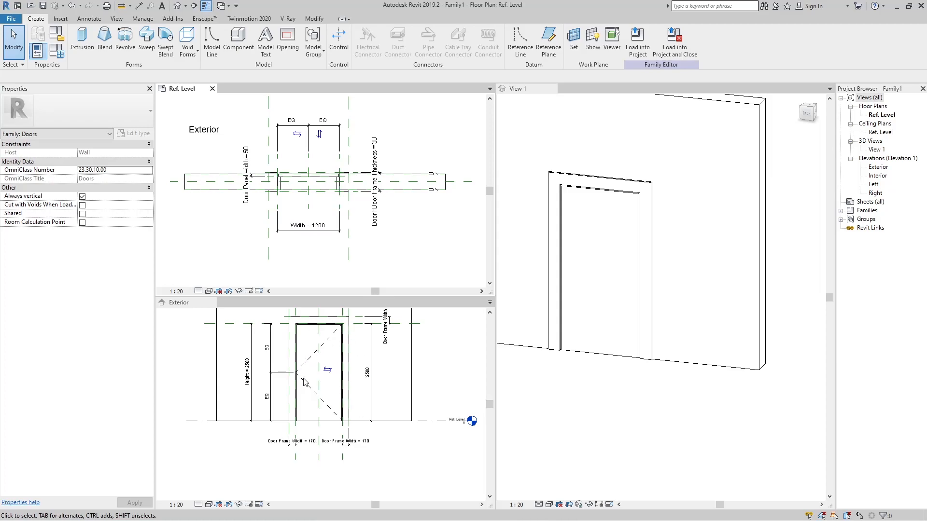
click(338, 428)
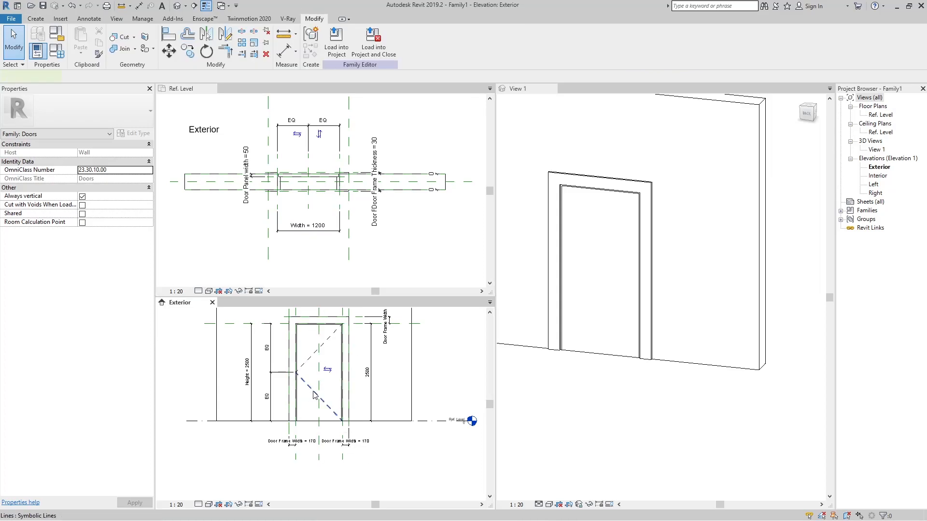
click(313, 391)
click(353, 379)
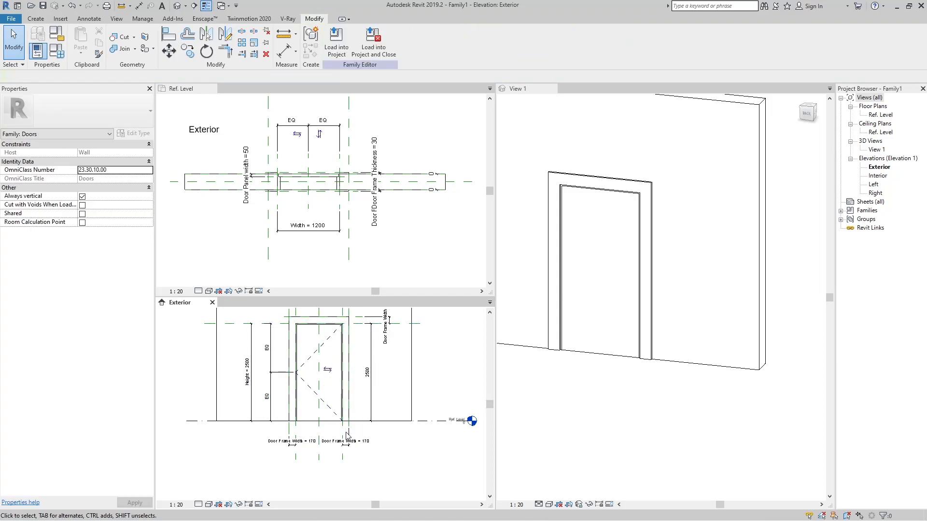
scroll(347, 433, down, 1)
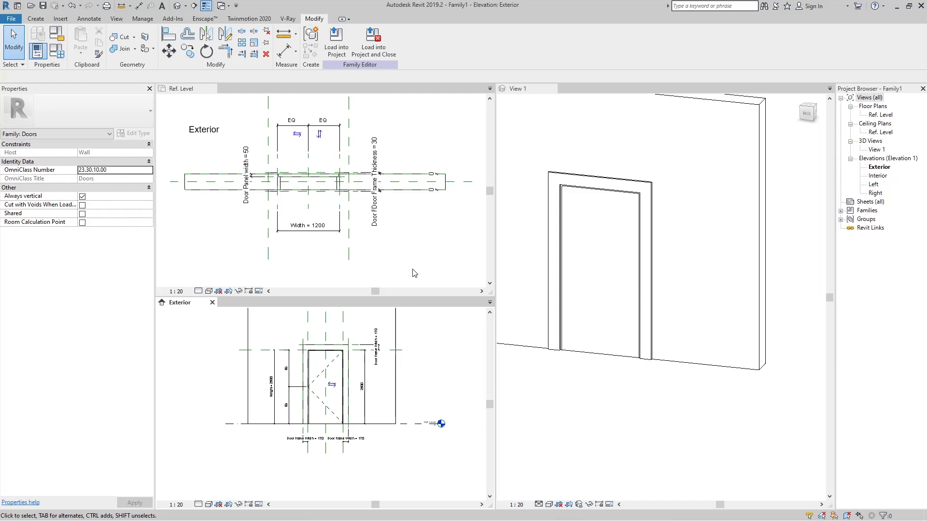
click(300, 198)
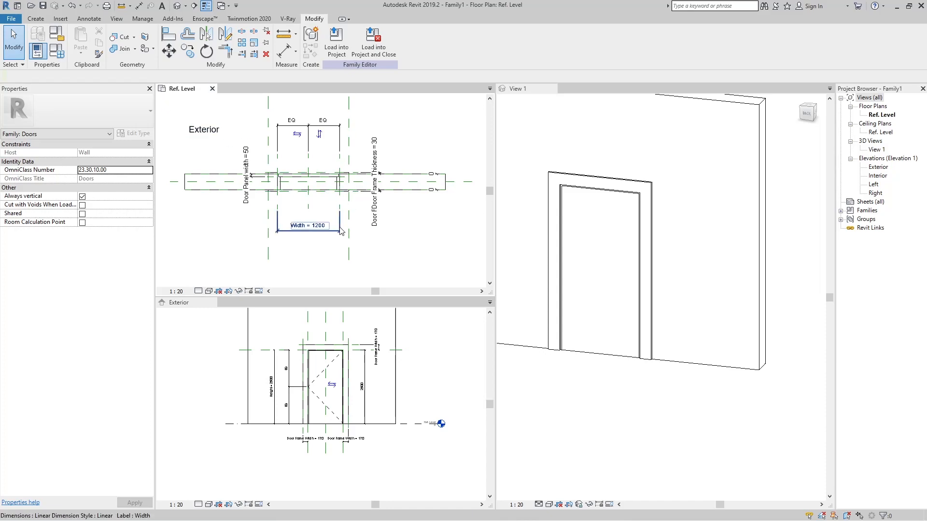
Examine the door panel extrusion's edges against the frame and the Right and Left reference planes in the Ref. Level plan
scroll(333, 218, up, 2)
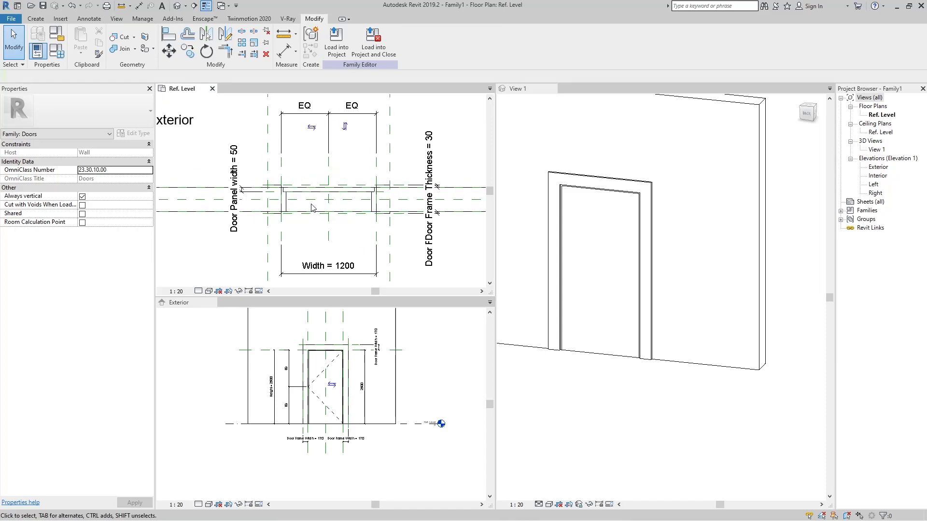
click(312, 191)
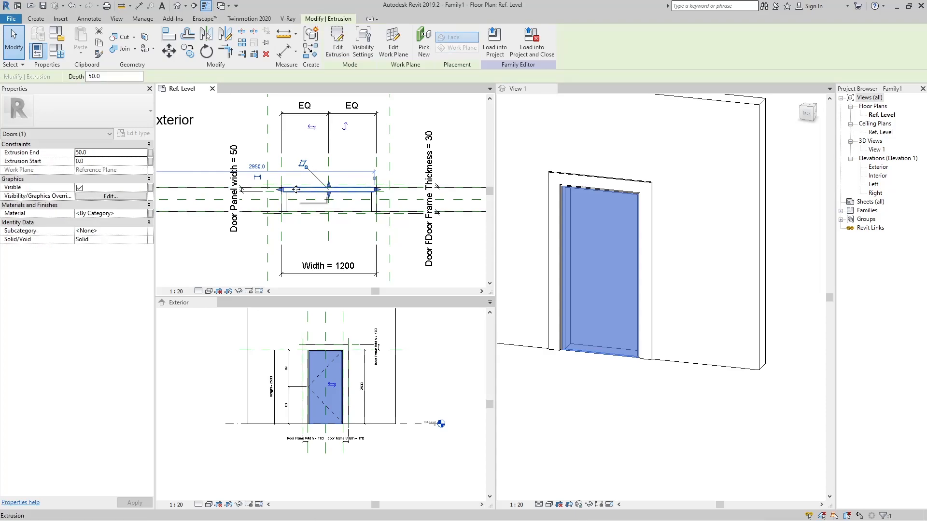
scroll(289, 194, up, 3)
scroll(391, 220, down, 3)
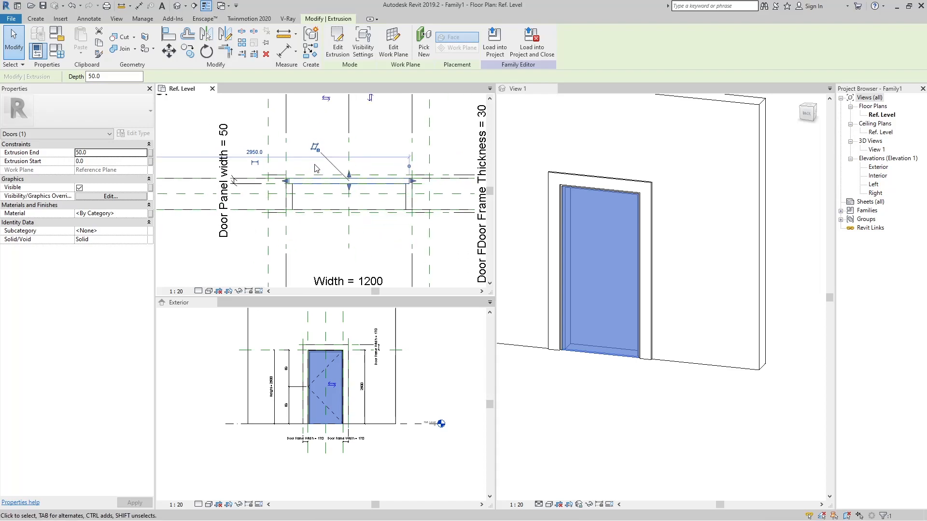
click(391, 221)
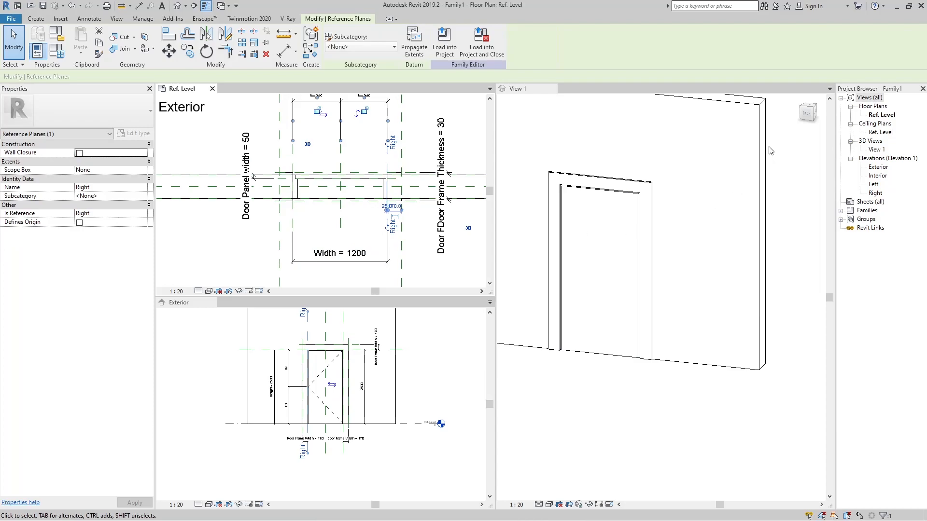
click(347, 151)
scroll(347, 151, up, 3)
middle_drag(366, 162, 369, 192)
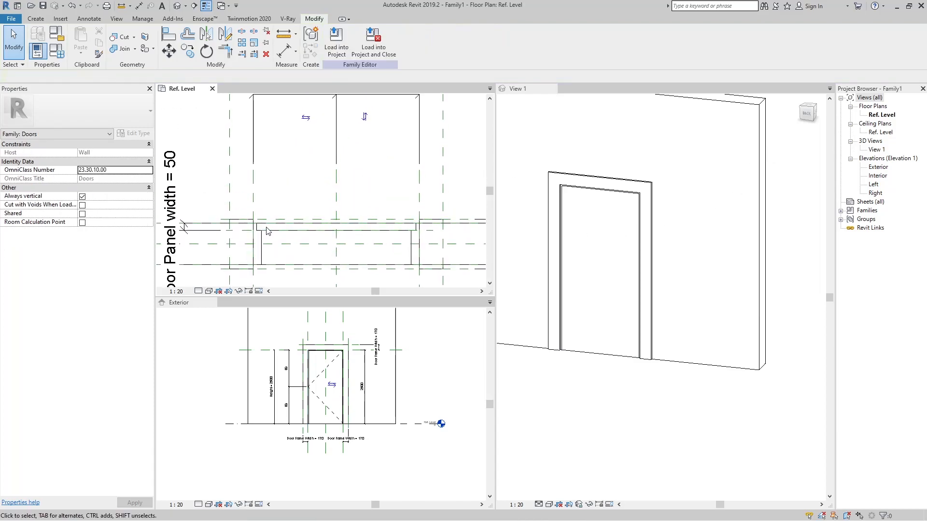
scroll(267, 231, down, 2)
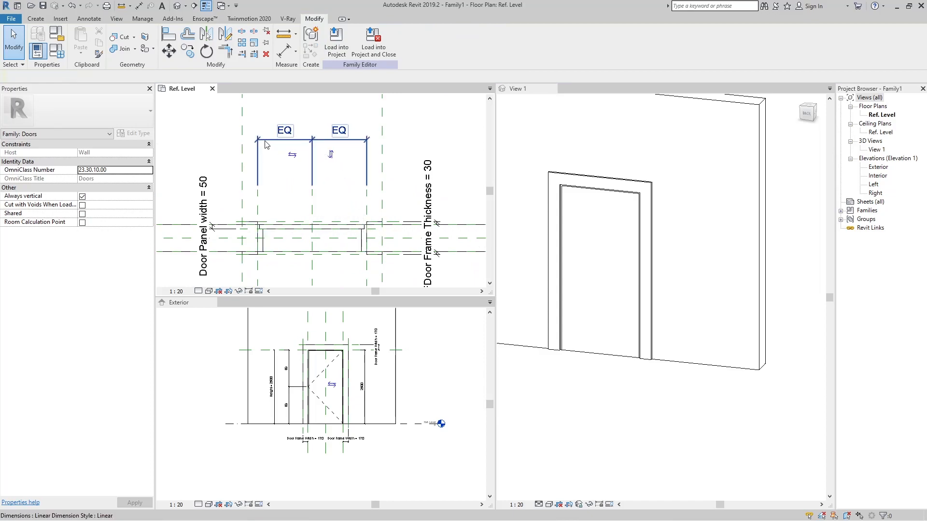
scroll(263, 219, up, 2)
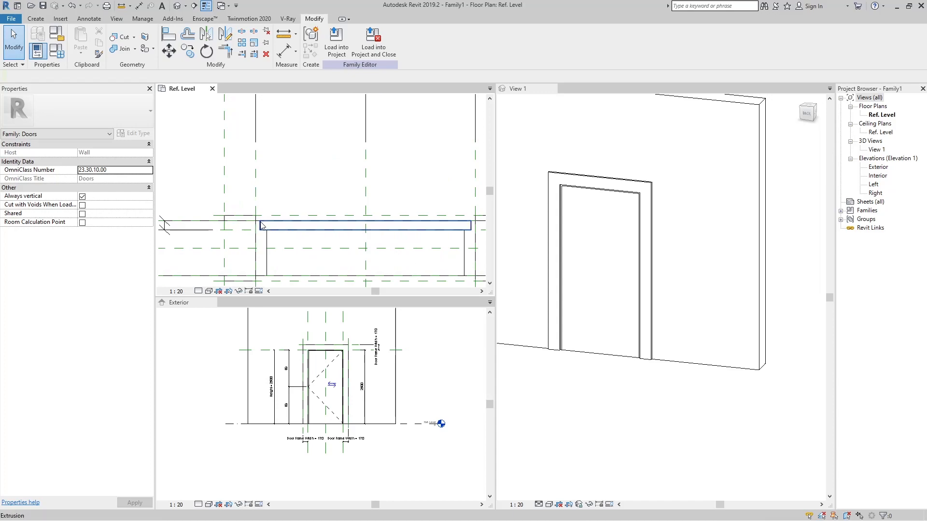
scroll(276, 231, down, 2)
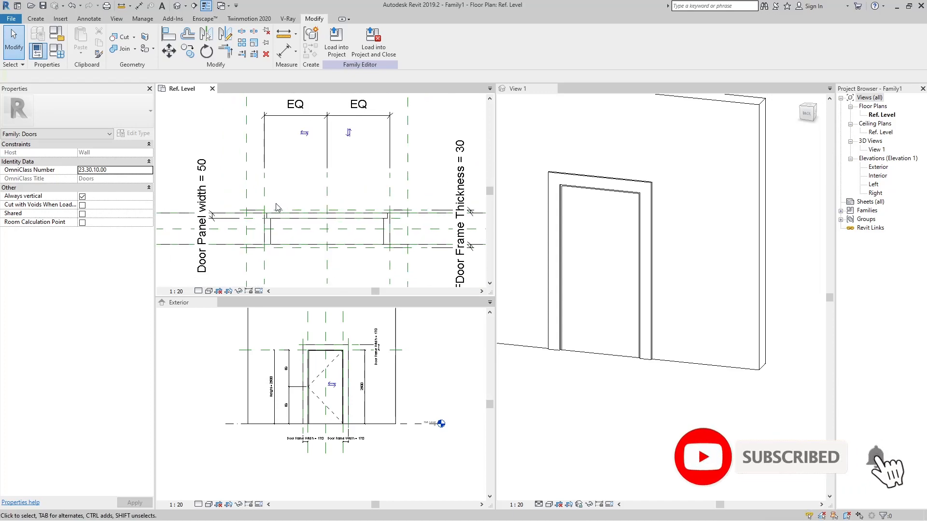
scroll(279, 233, up, 1)
scroll(280, 232, down, 1)
Dimension the gap between the Left reference plane and the door panel's edge in plan, and delete that dimension
key(d)
key(i)
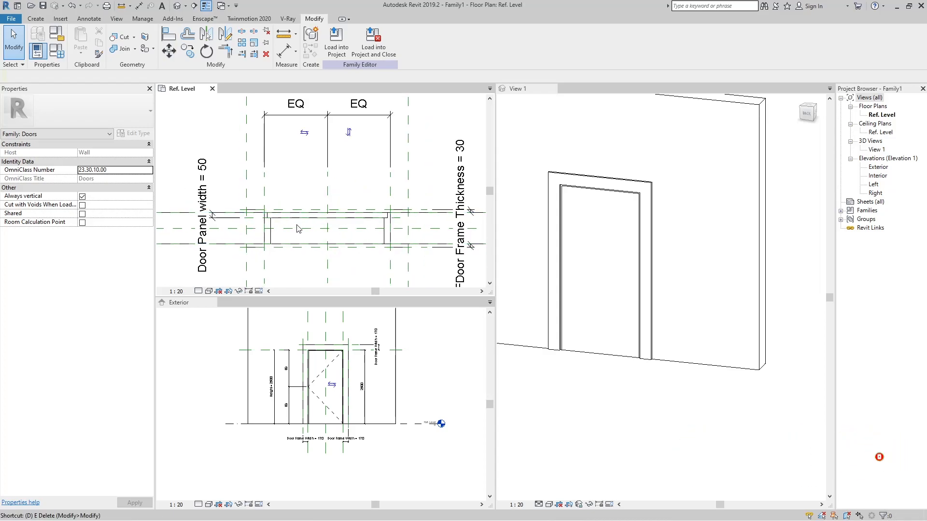
scroll(260, 210, up, 2)
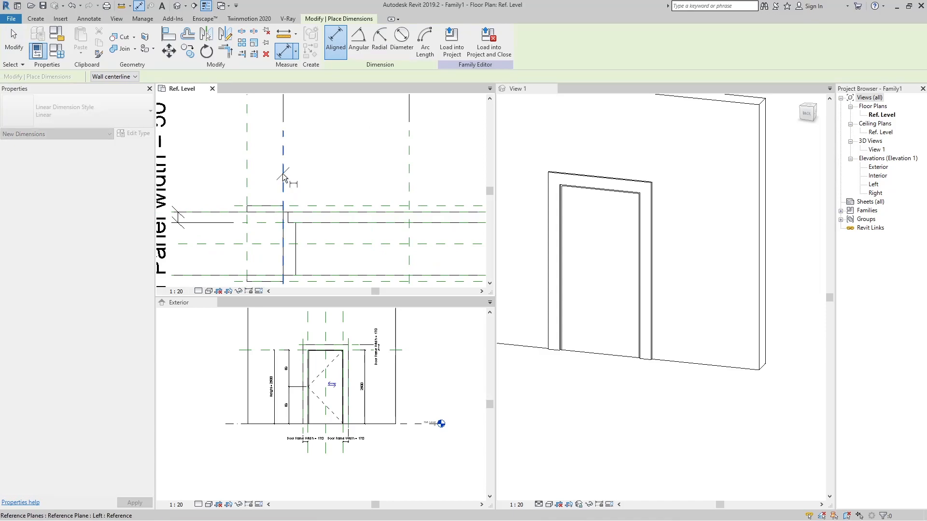
scroll(290, 208, up, 1)
click(293, 232)
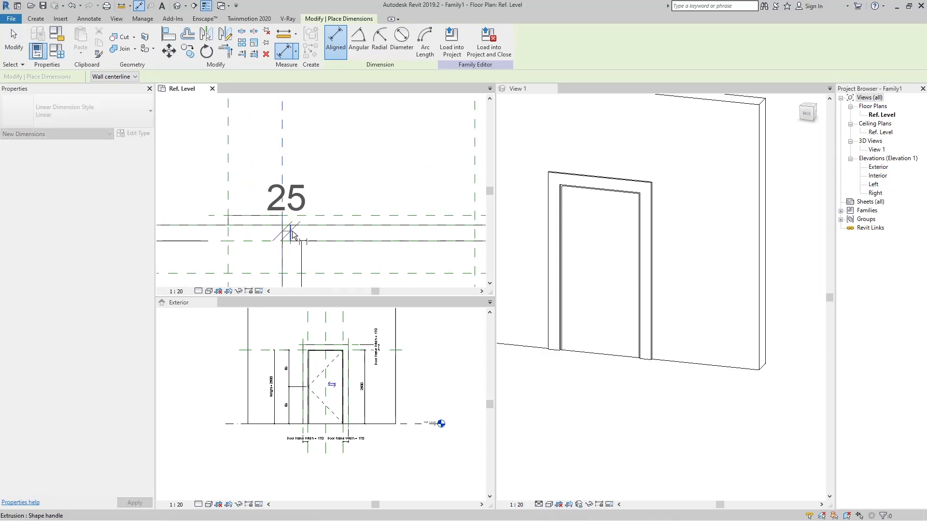
click(277, 171)
scroll(277, 176, down, 3)
scroll(290, 184, up, 1)
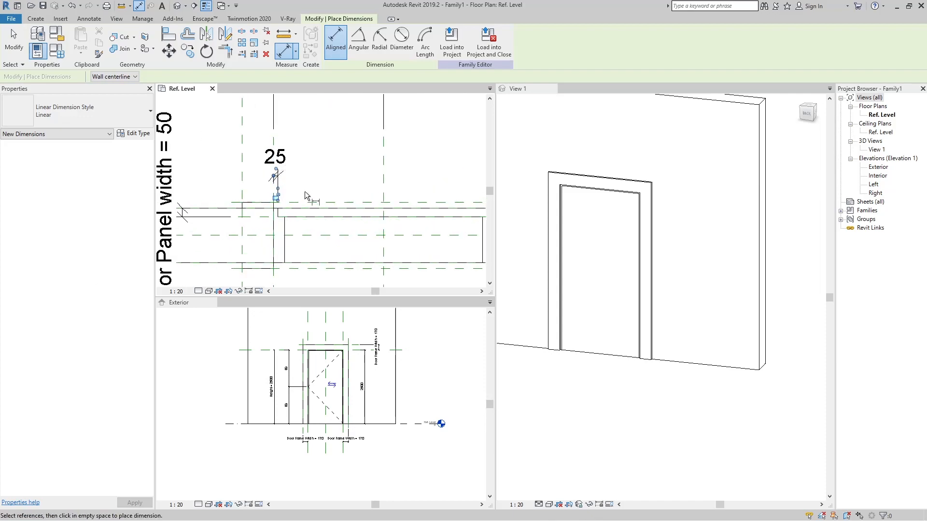
key(Escape)
key(Escape)
scroll(305, 191, down, 1)
middle_drag(305, 191, 284, 229)
click(265, 220)
key(Delete)
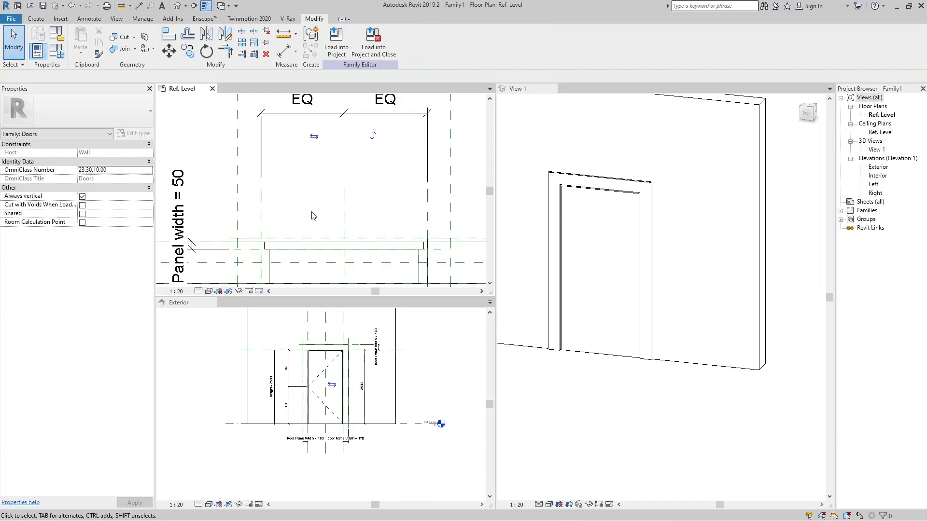
Draw a model-line rectangle about 60 by 640 mm from the door panel's exterior left corner, representing the open leaf in plan
scroll(310, 207, down, 1)
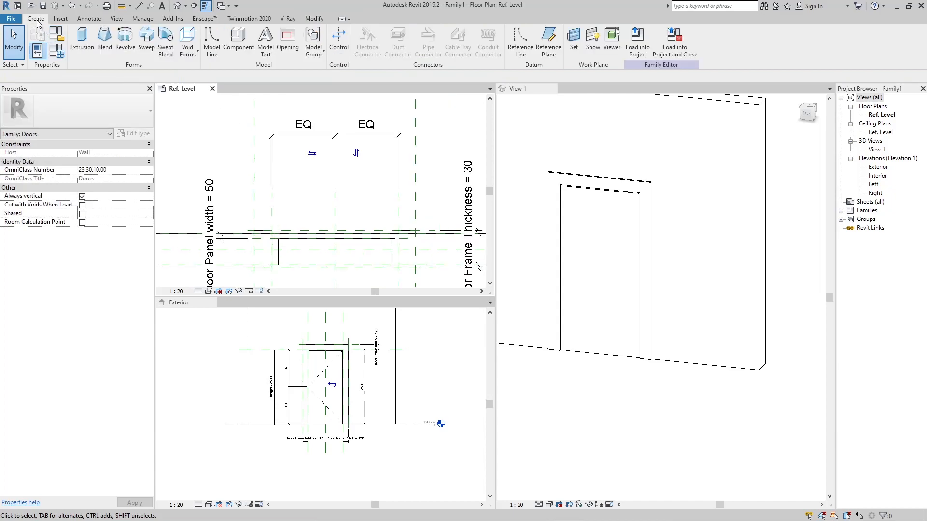
click(213, 48)
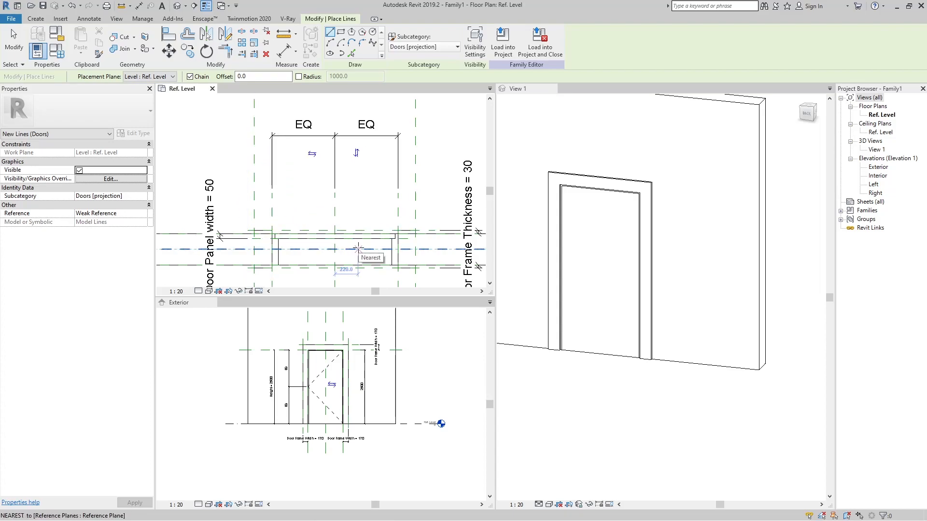
click(341, 32)
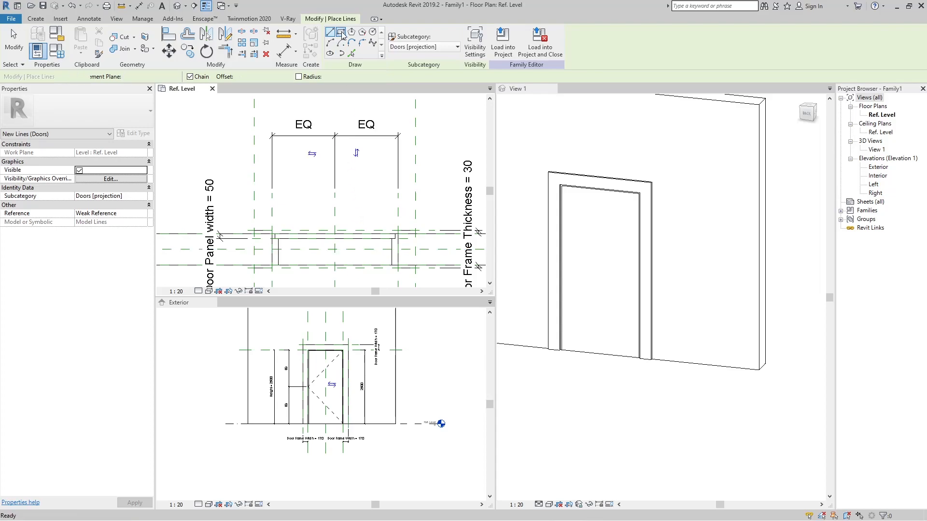
scroll(276, 226, up, 2)
click(274, 242)
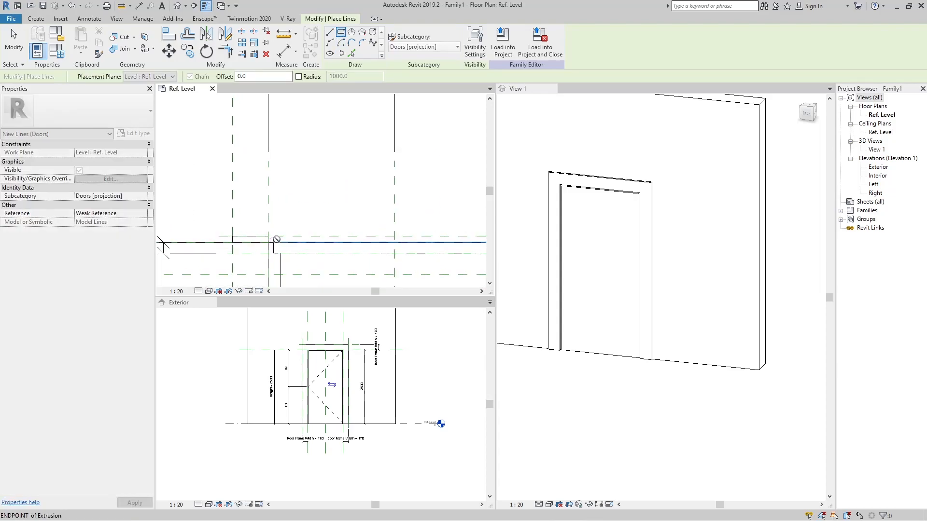
scroll(279, 237, down, 2)
click(283, 163)
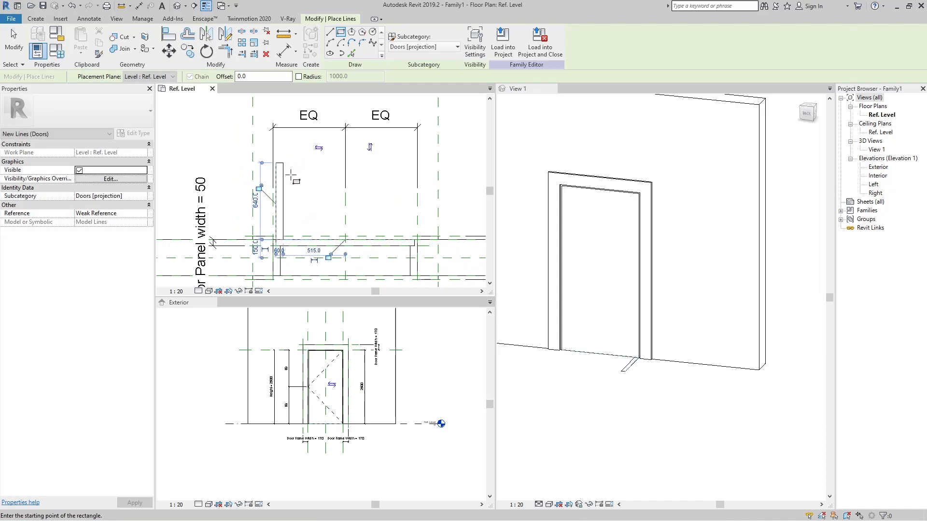
key(Escape)
key(Escape)
Align the rectangle's left edge to the door panel's edge and its base to the exterior wall face, locking the alignments
key(a)
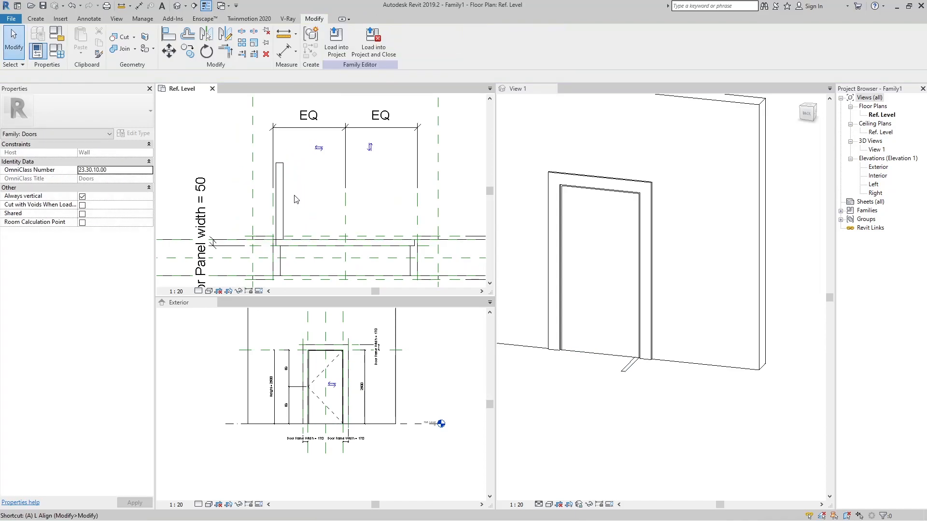
key(l)
scroll(282, 235, up, 3)
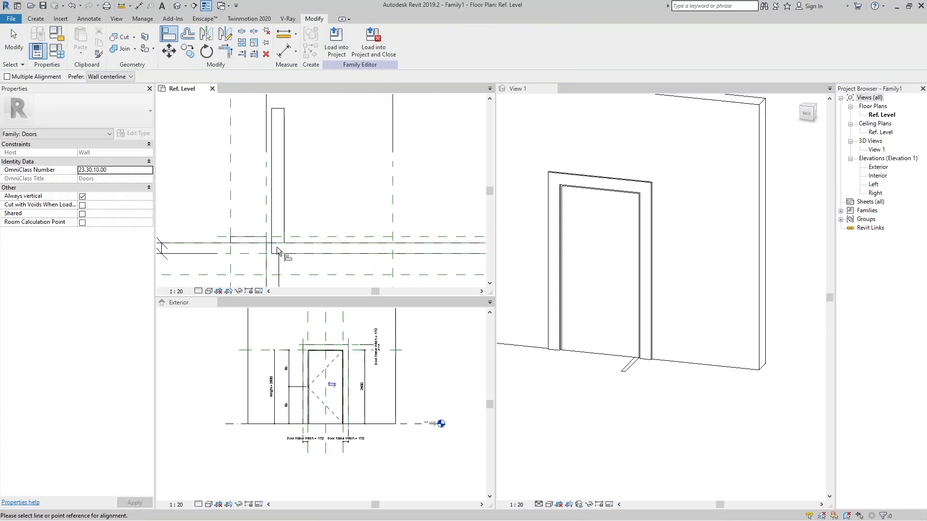
click(274, 198)
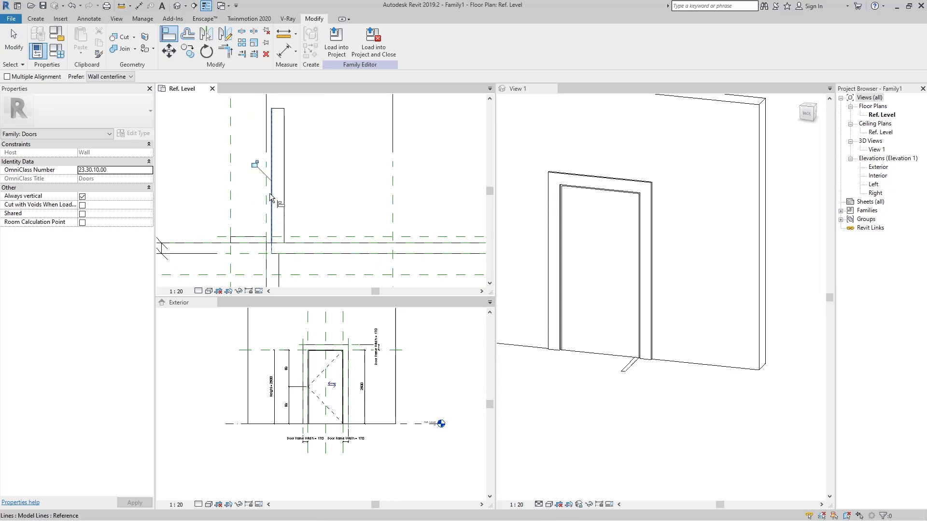
click(254, 164)
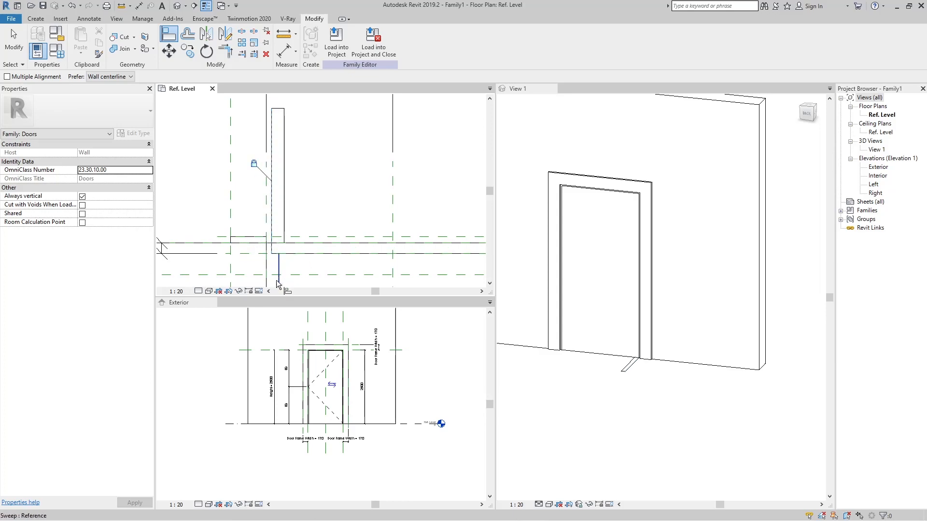
click(277, 243)
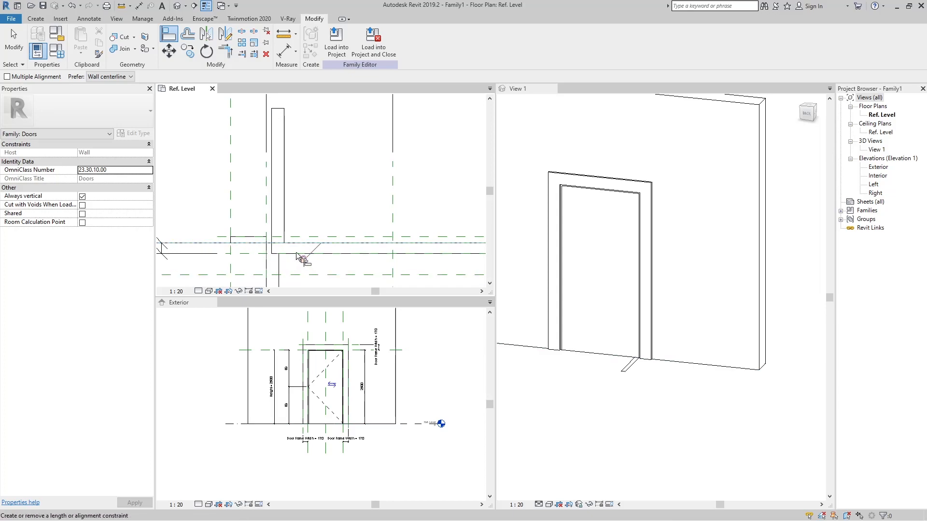
scroll(283, 211, down, 2)
key(Escape)
Place an aligned dimension across the open-leaf rectangle's two long edges, above the EQ dimensions in plan
key(d)
key(i)
scroll(288, 191, up, 2)
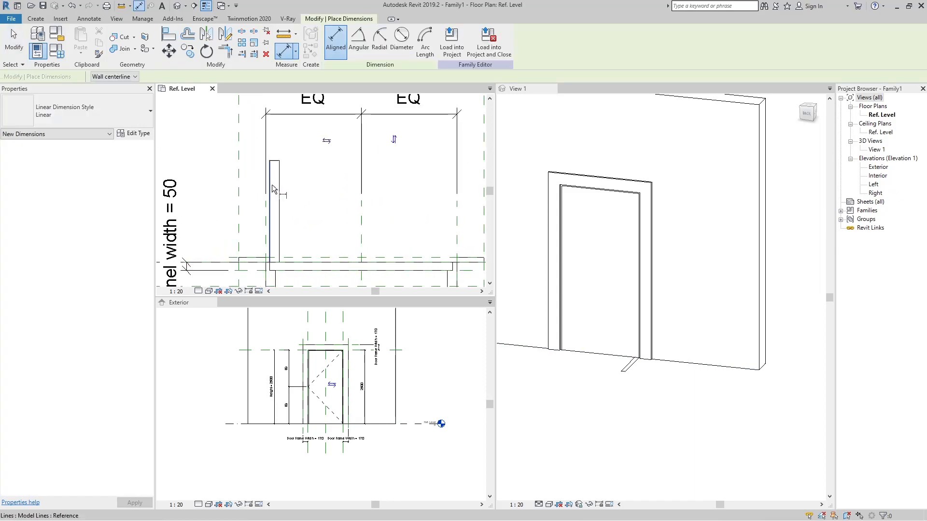
click(270, 185)
click(279, 185)
scroll(279, 199, down, 2)
scroll(279, 201, down, 2)
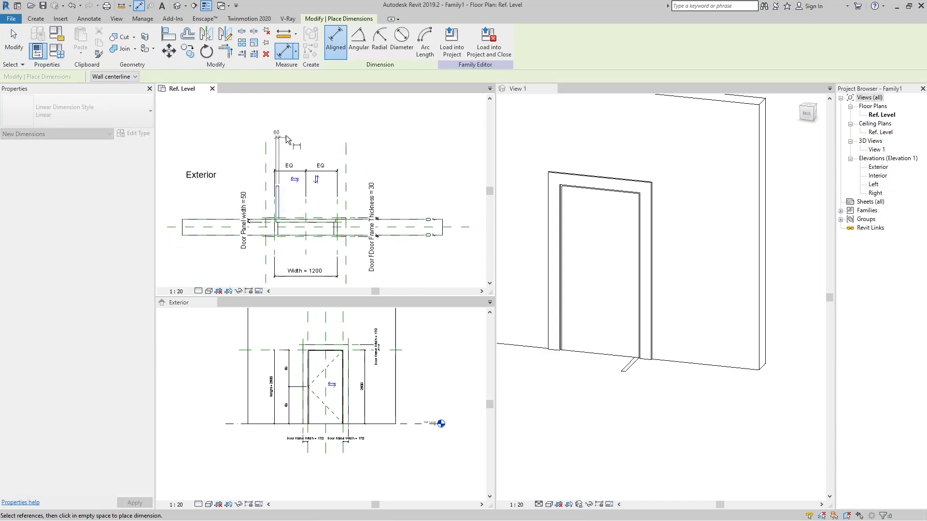
scroll(285, 131, up, 1)
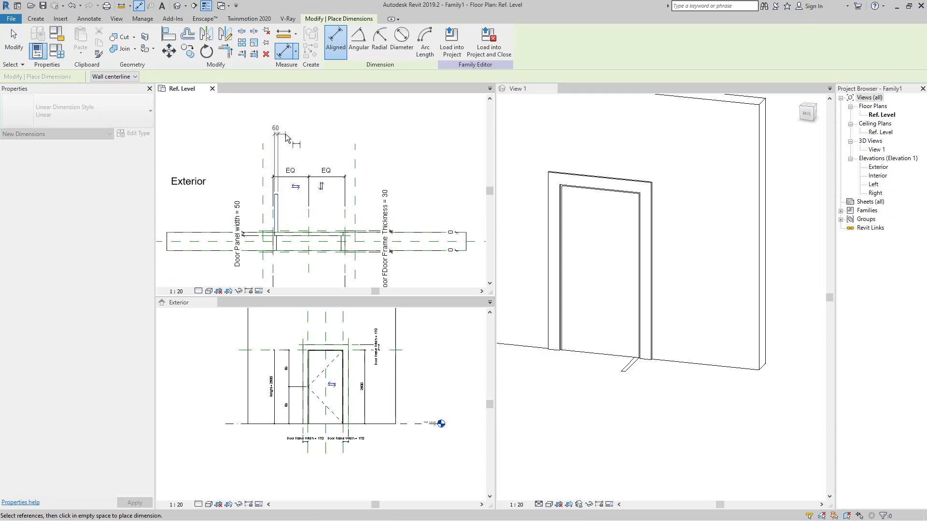
click(284, 131)
scroll(285, 224, up, 2)
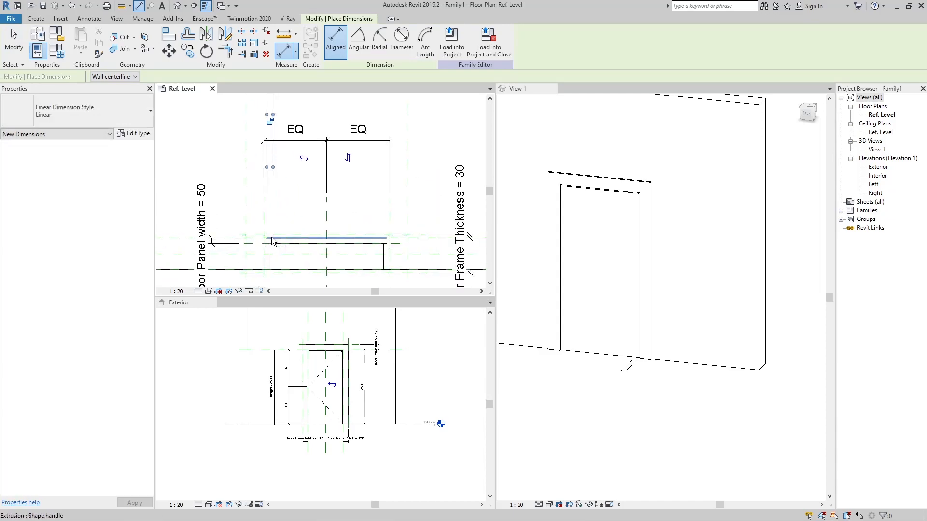
scroll(270, 241, up, 2)
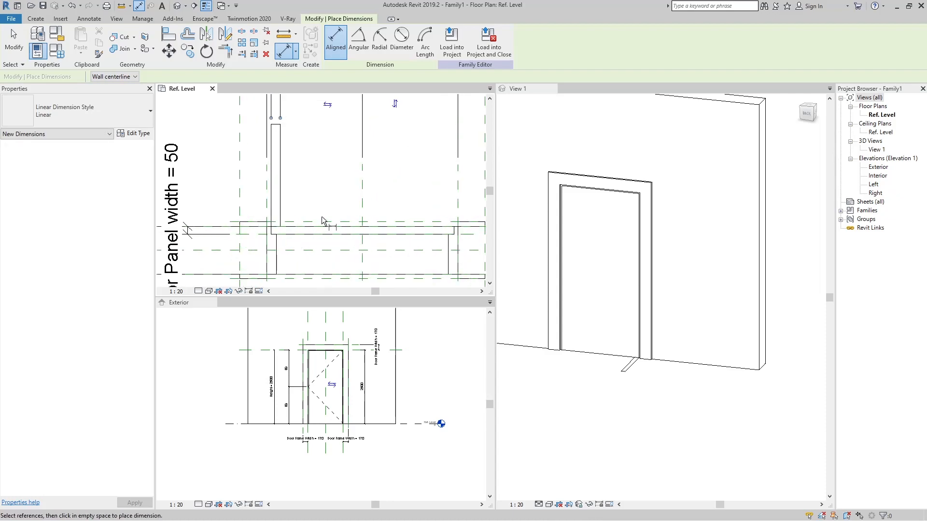
scroll(323, 220, down, 2)
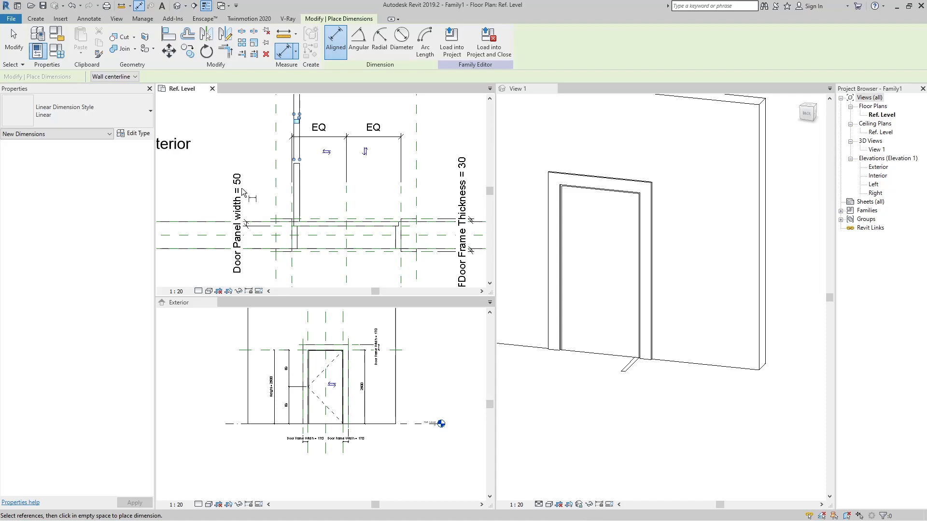
scroll(286, 178, down, 2)
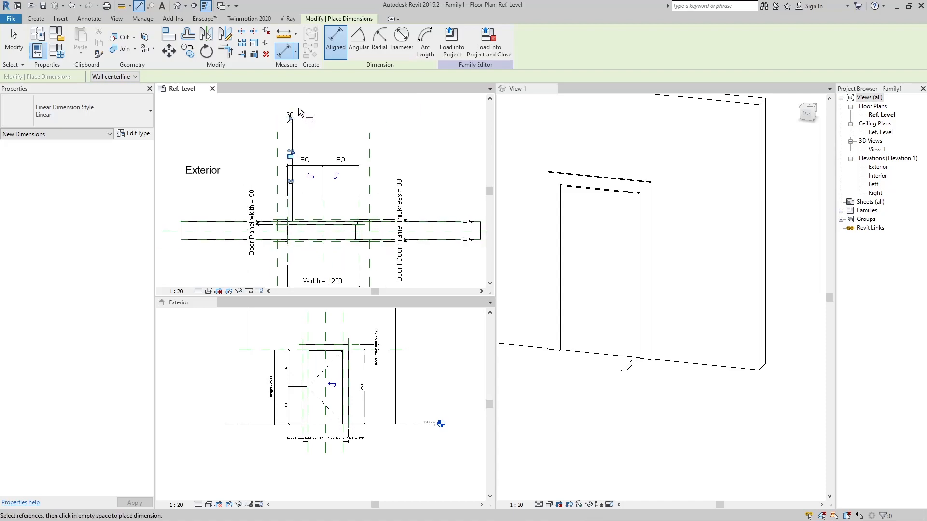
scroll(297, 115, up, 2)
key(Escape)
Label the open-leaf rectangle's thickness dimension with the Door Panel width = 50 parameter
click(286, 126)
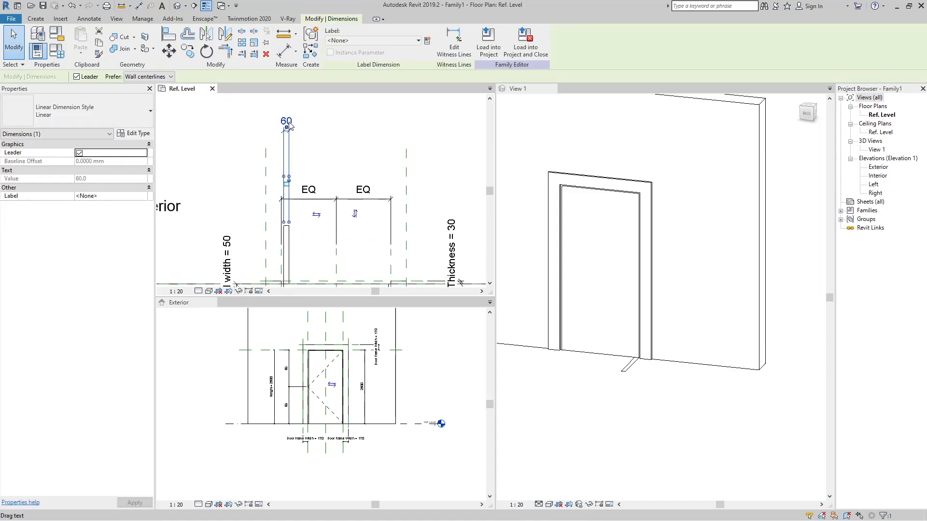
click(382, 41)
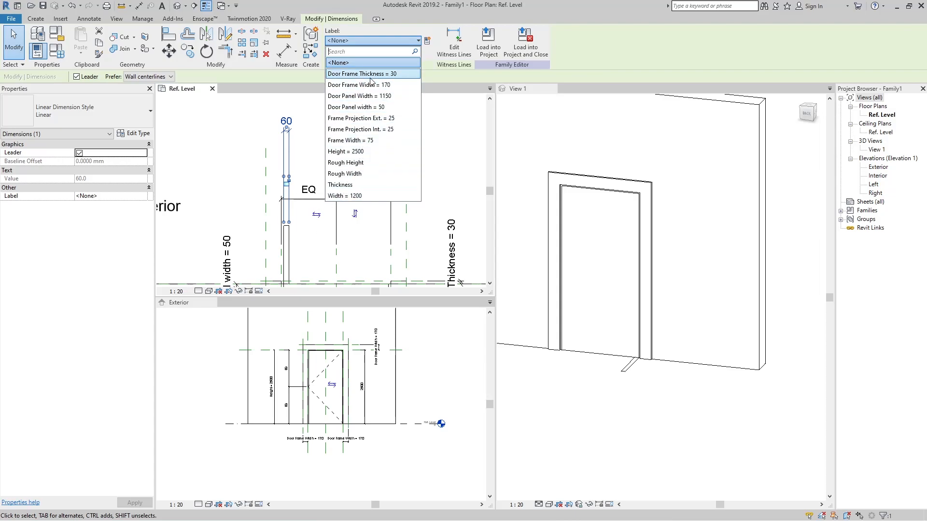
click(364, 108)
scroll(303, 221, up, 2)
scroll(303, 220, down, 2)
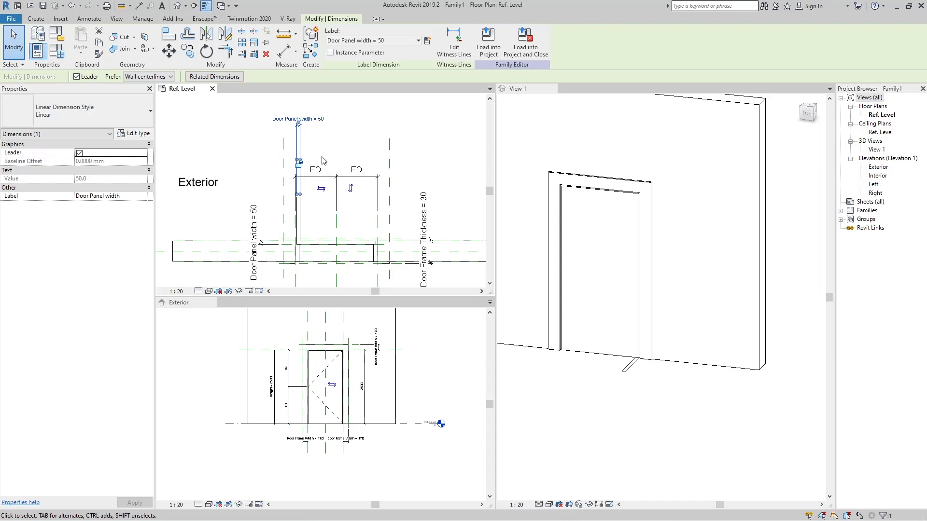
click(326, 151)
Place an aligned dimension along the open-leaf rectangle's length, from the exterior wall face to its far end, beside the leaf in plan
scroll(324, 216, up, 2)
key(i)
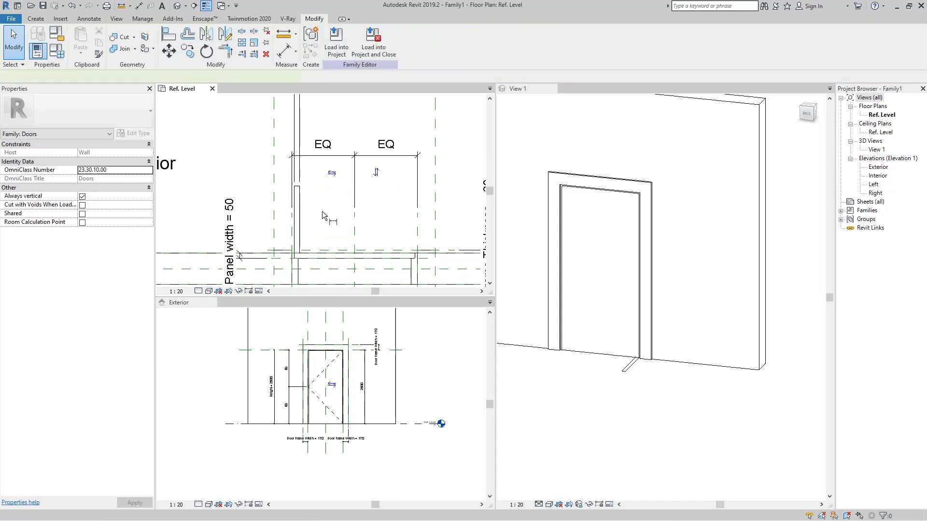
click(311, 257)
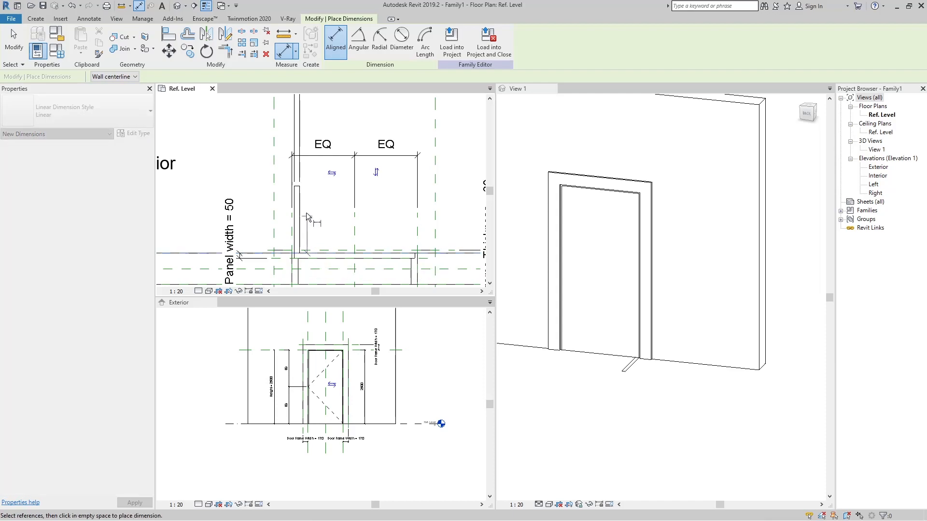
scroll(300, 190, up, 2)
scroll(296, 184, down, 3)
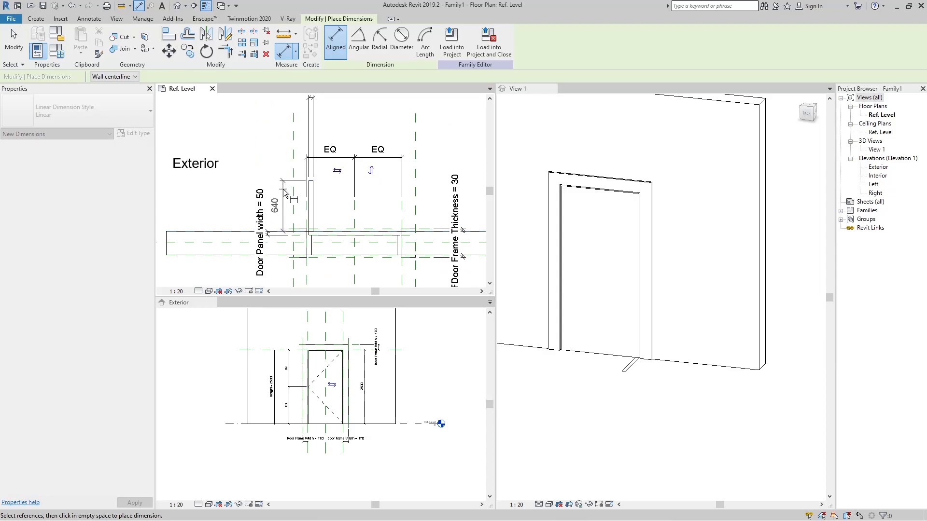
click(283, 182)
key(Escape)
key(Escape)
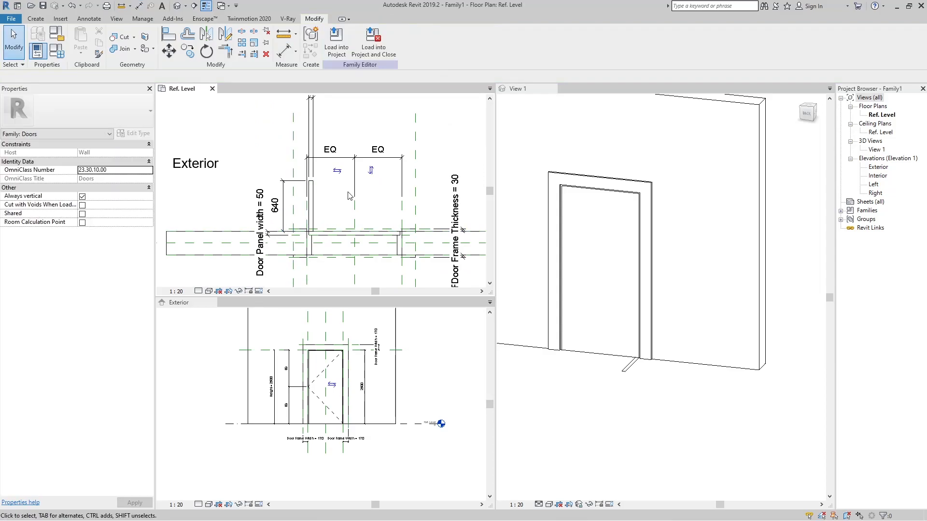
Label the open-leaf rectangle's length dimension with a new type-based family parameter named Door Panel Width
scroll(351, 198, down, 1)
scroll(296, 207, up, 1)
click(284, 210)
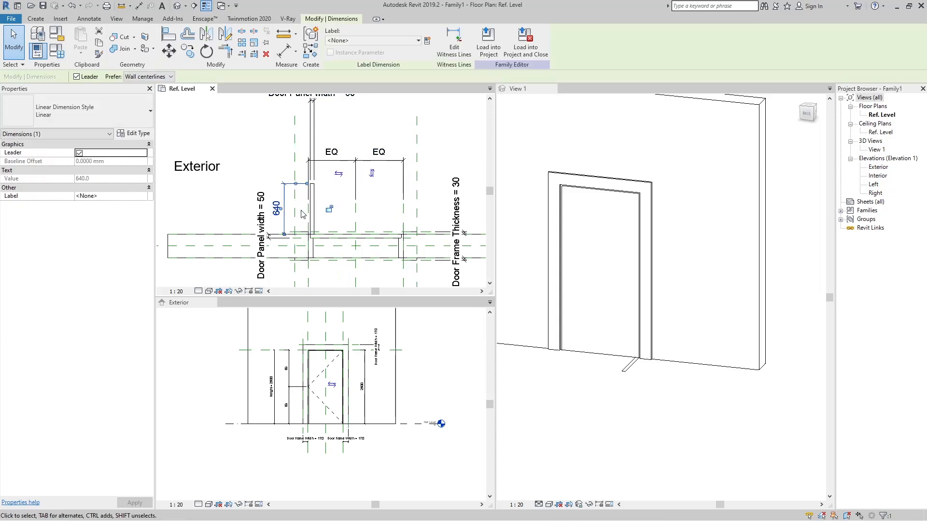
click(428, 40)
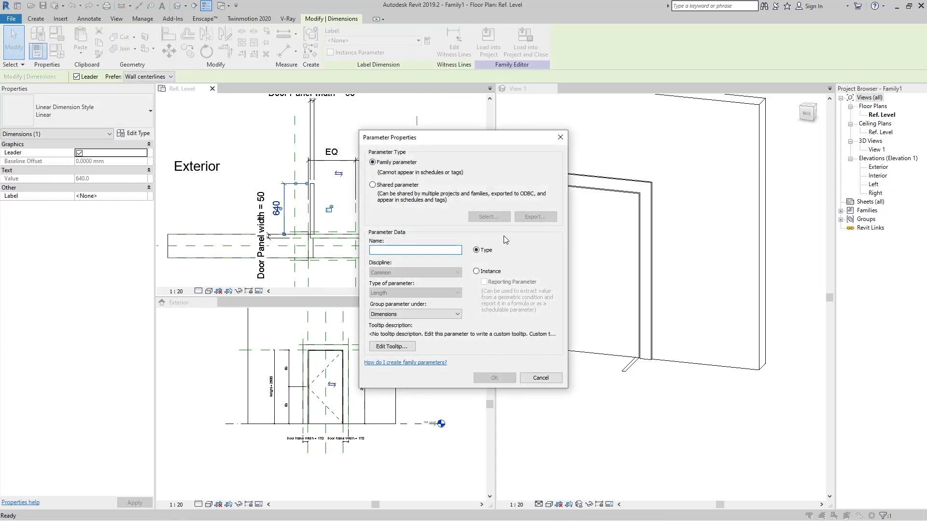
text(Door Panel Width)
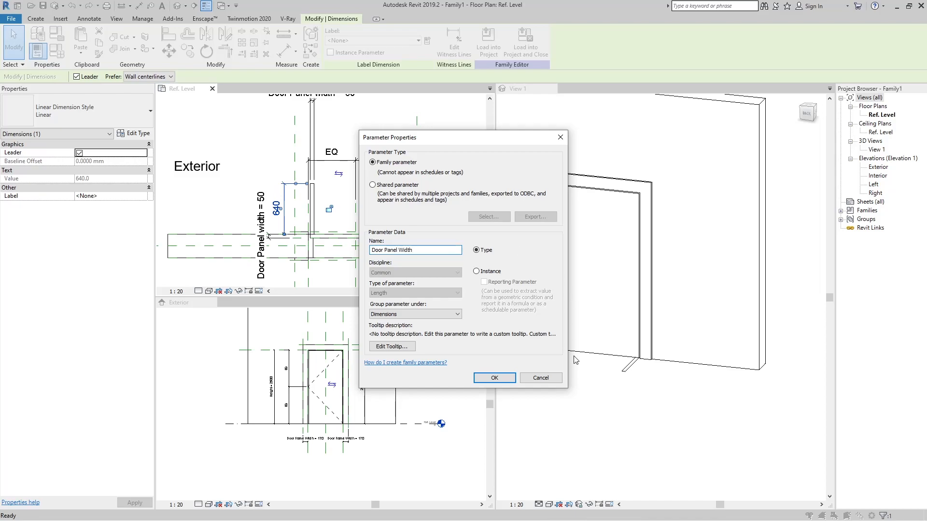
click(494, 377)
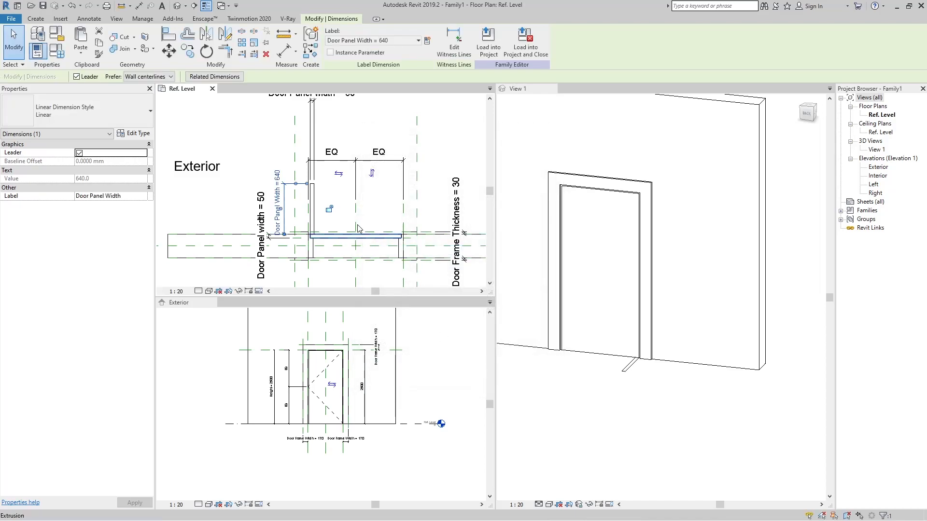
scroll(277, 182, up, 2)
scroll(282, 199, down, 2)
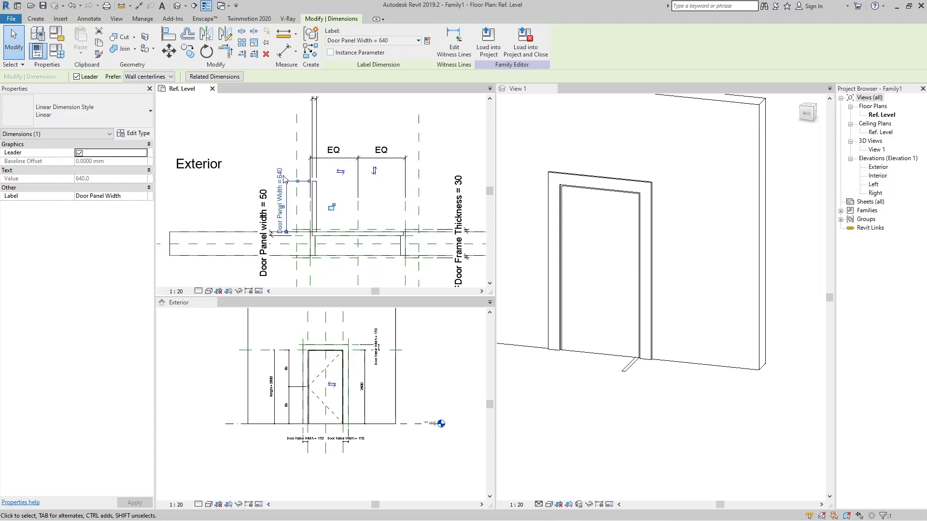
click(381, 278)
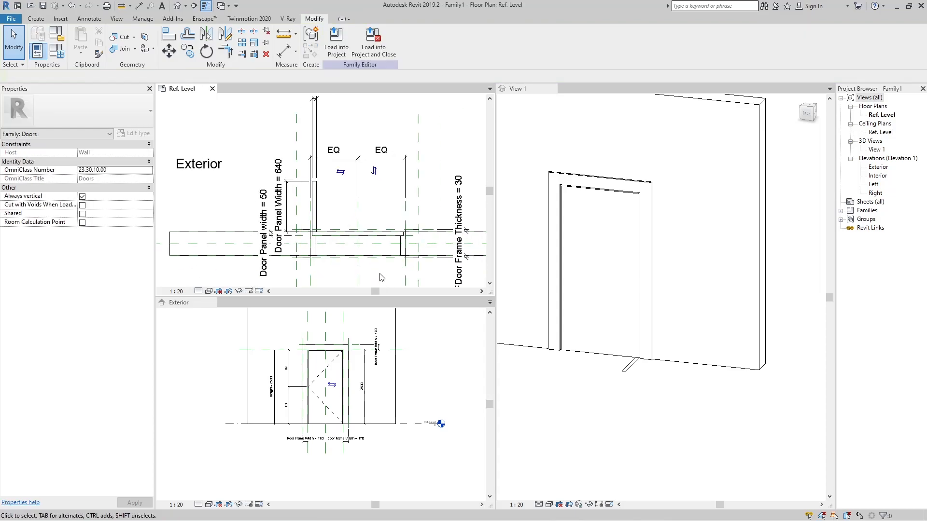
Drive the Door Panel Width parameter with the formula Width-(2*25) in the family types and apply it
click(383, 235)
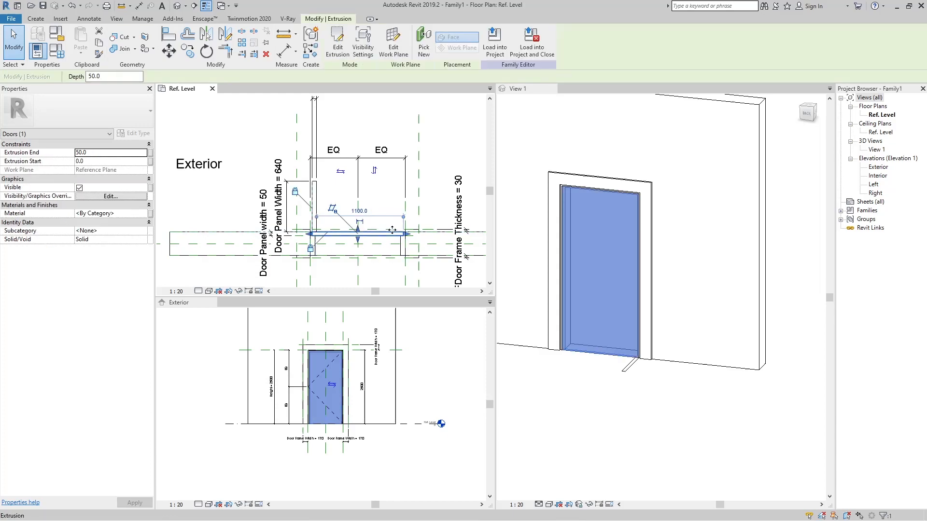
key(Escape)
scroll(312, 238, up, 4)
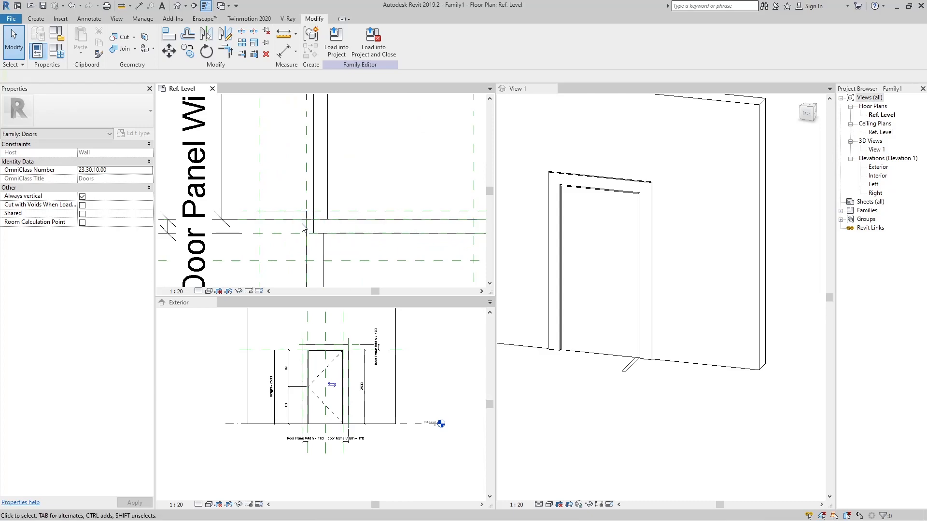
scroll(307, 215, down, 2)
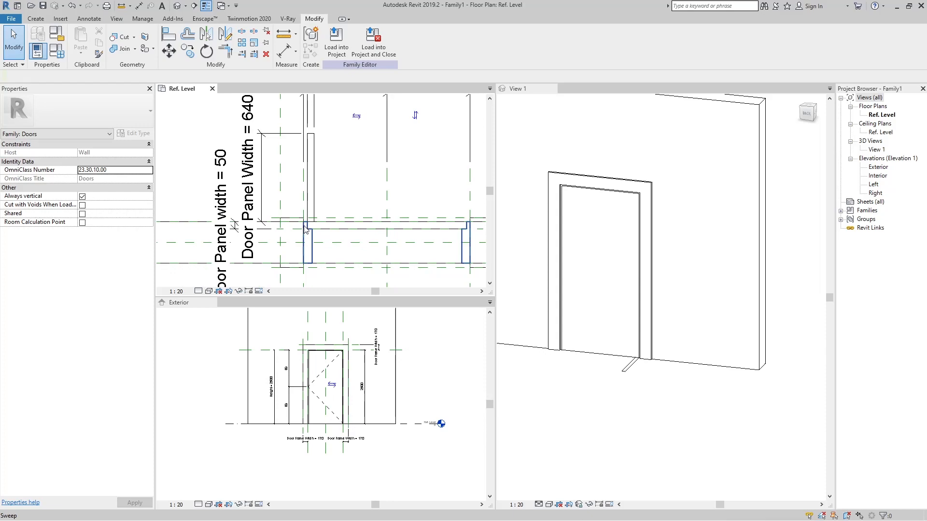
scroll(306, 230, down, 1)
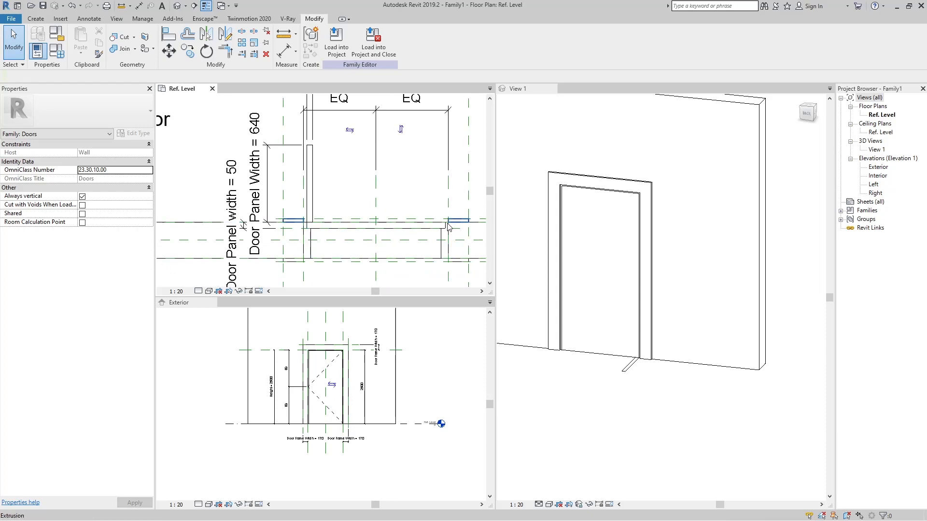
scroll(410, 217, down, 1)
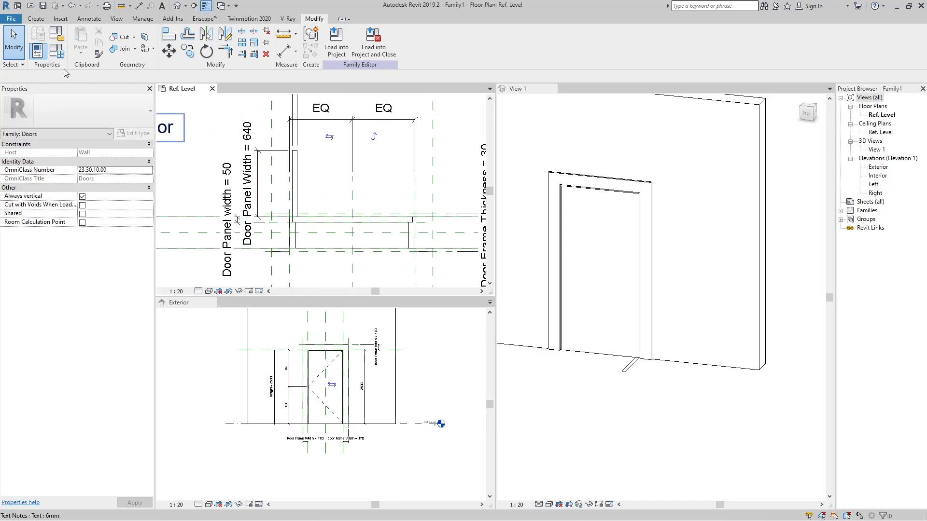
click(60, 57)
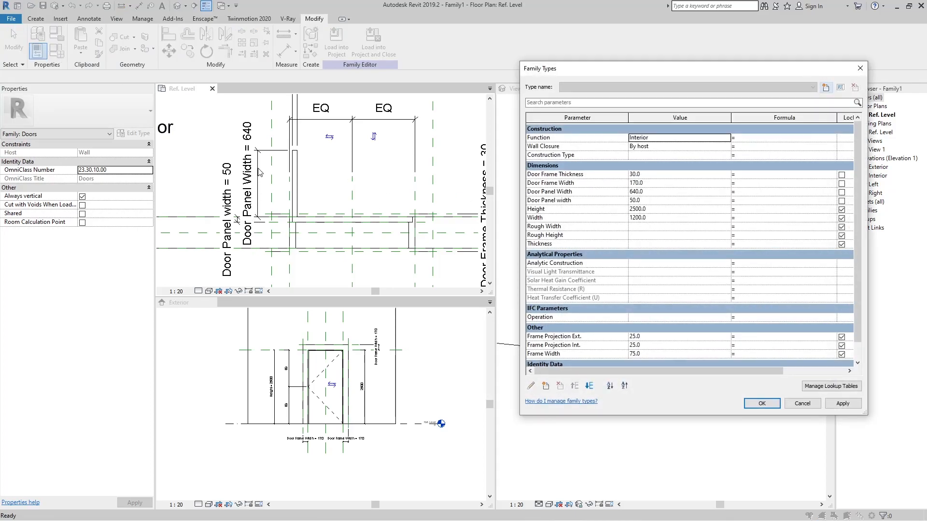
click(553, 191)
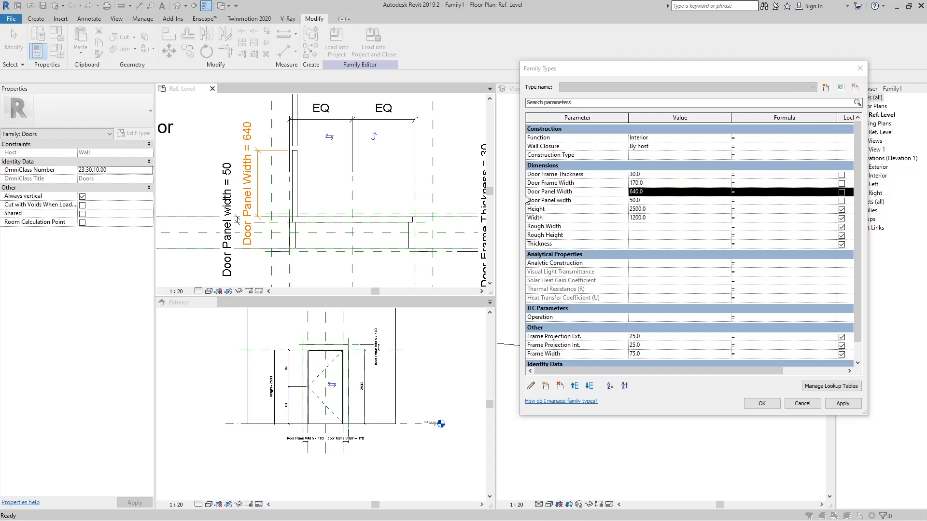
click(761, 193)
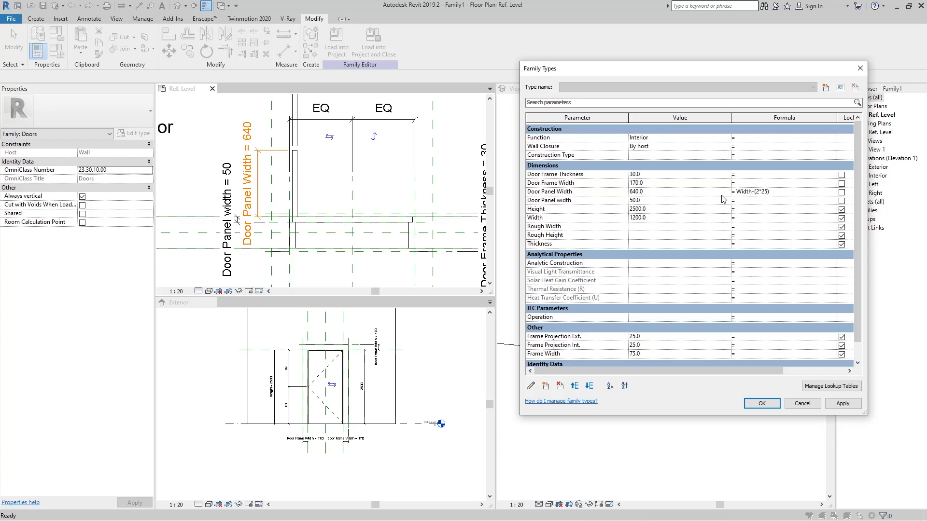
click(843, 403)
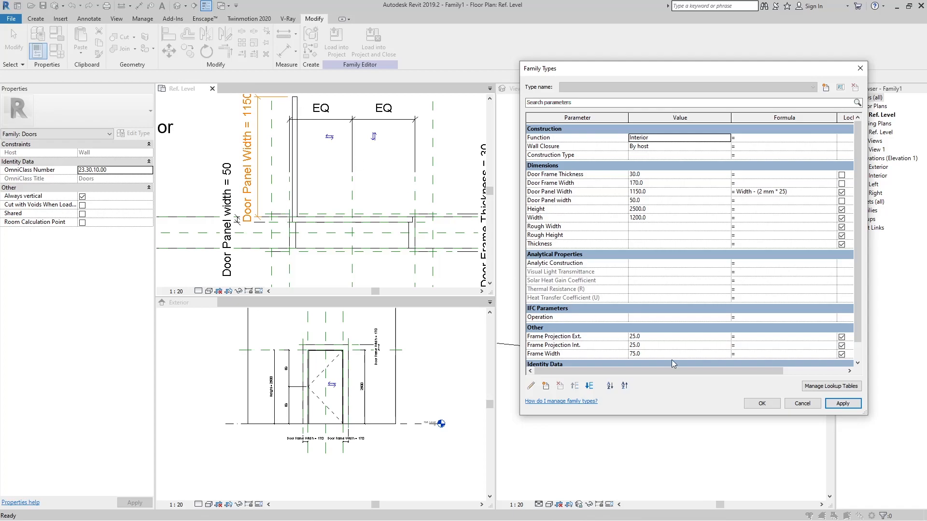
click(761, 404)
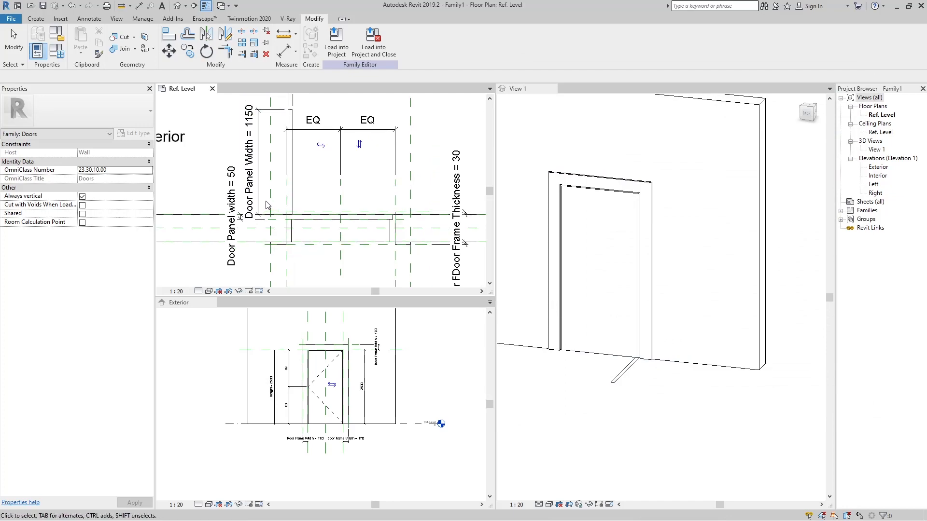
Draw a 90° model-line swing arc of 1150 mm radius, centred on the leaf's hinge corner, from the opposite jamb to the open leaf's tip
scroll(265, 200, down, 2)
scroll(285, 170, up, 2)
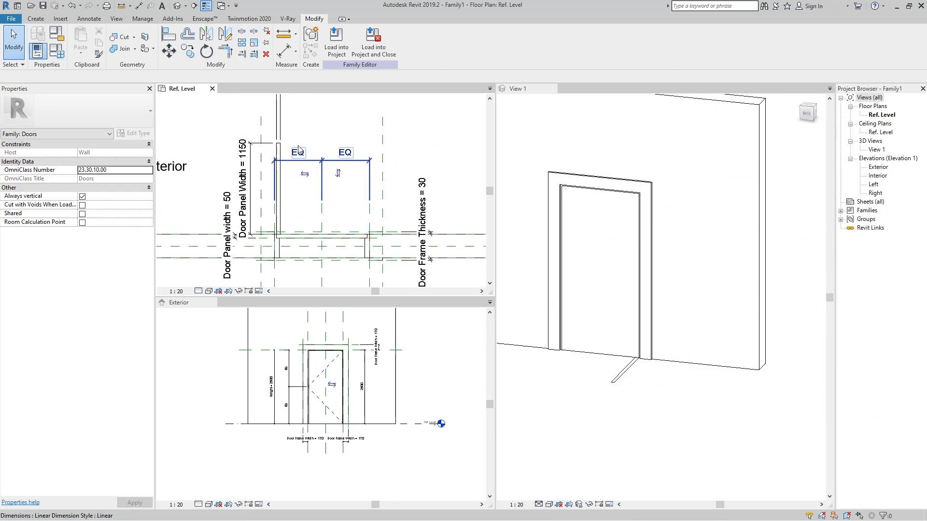
click(35, 19)
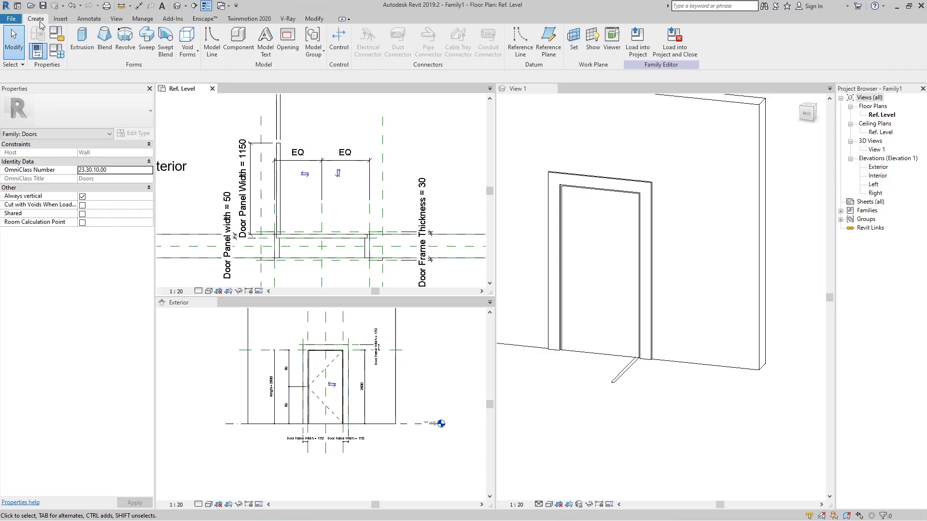
click(212, 46)
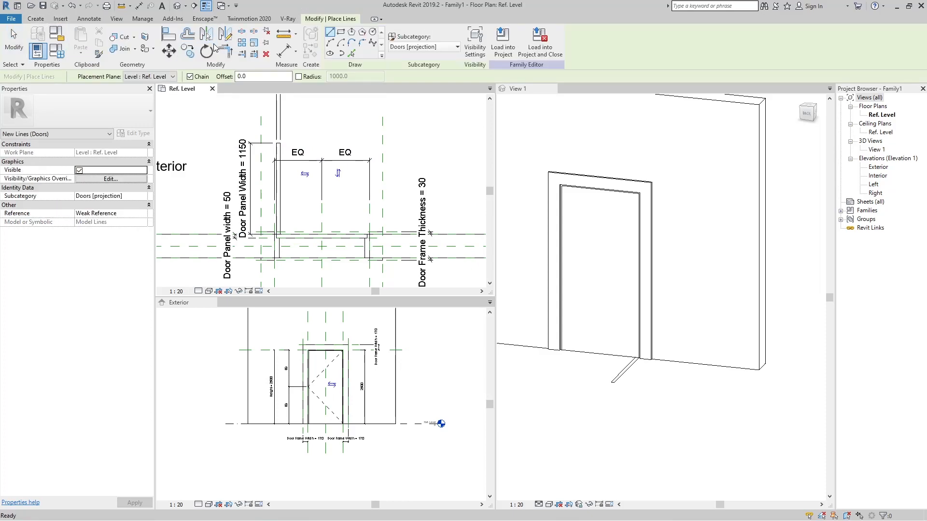
click(342, 44)
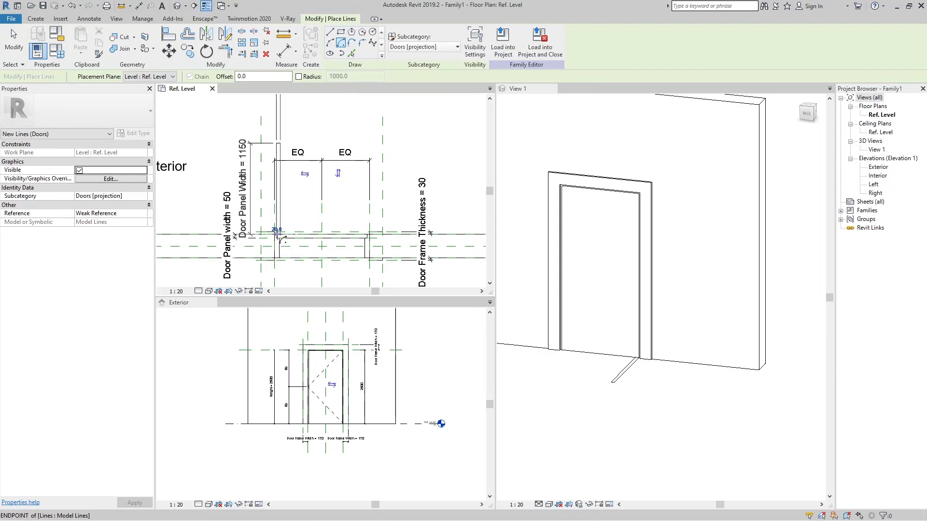
click(277, 234)
click(367, 235)
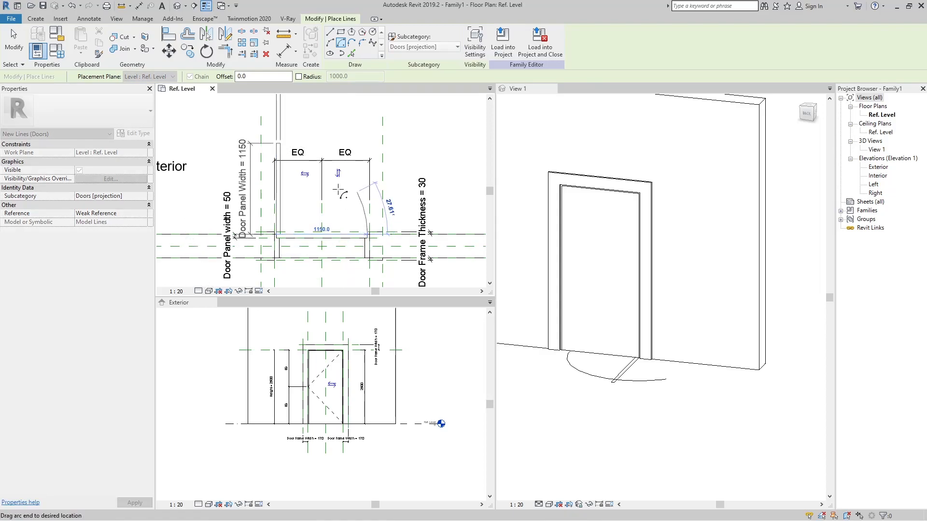
click(277, 143)
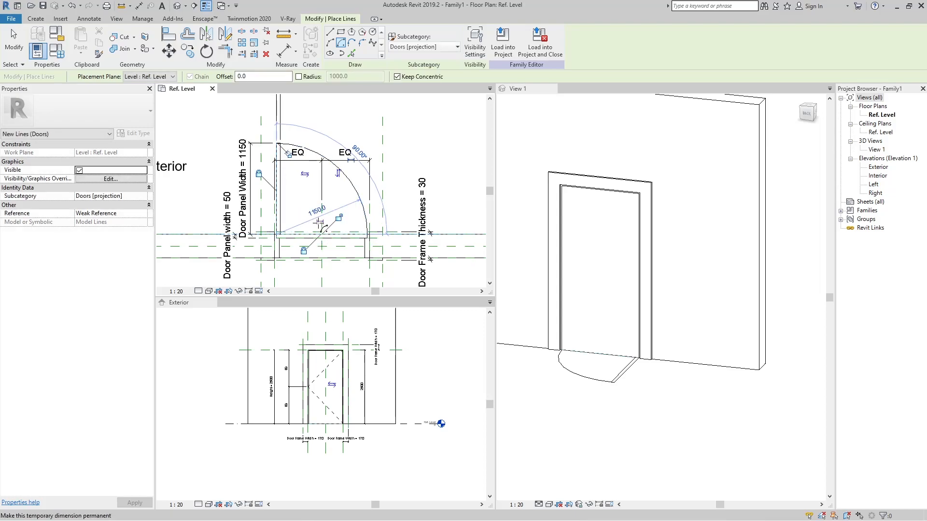
Make the swing arc's radius dimension permanent and label it with the Door Panel Width parameter
click(320, 223)
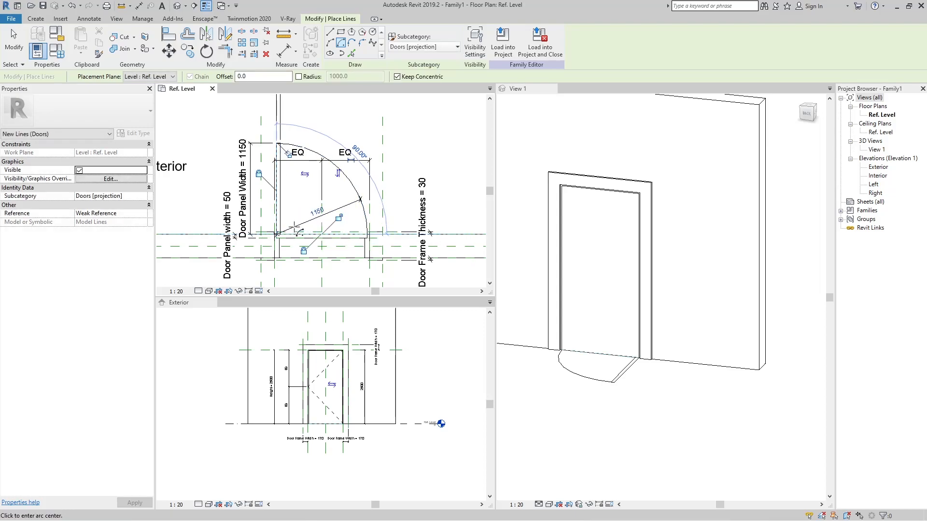
key(Escape)
key(Escape)
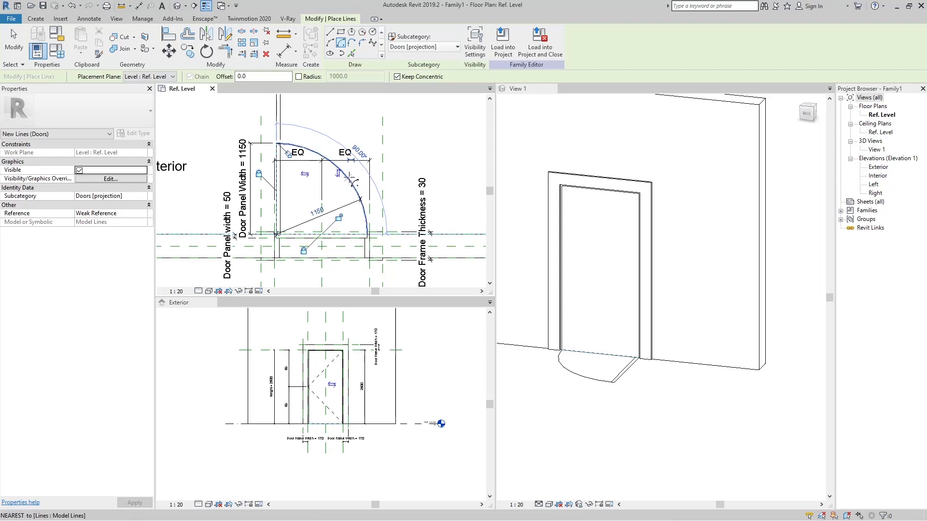
click(351, 211)
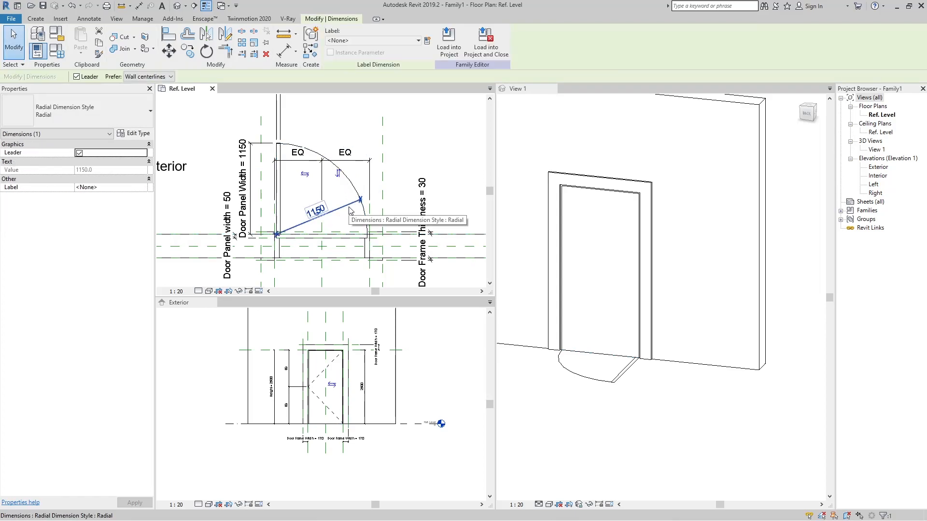
click(396, 41)
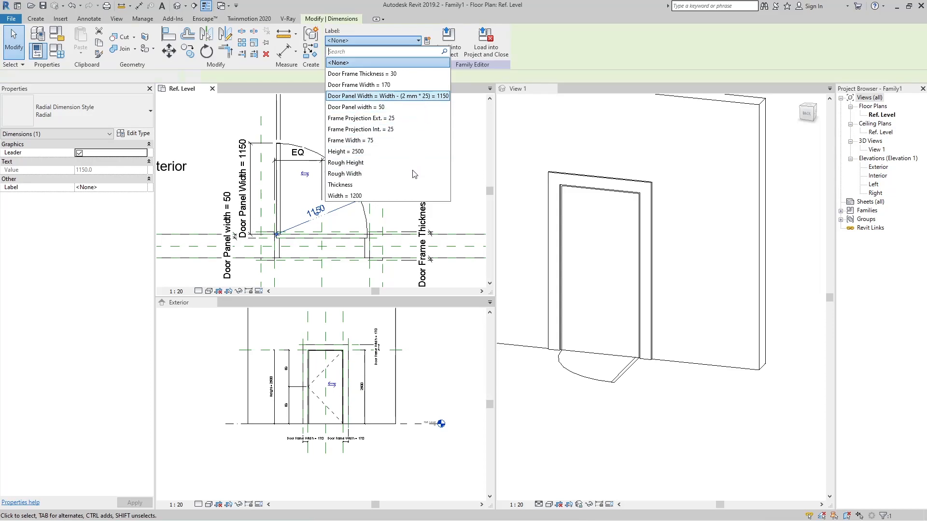
click(424, 96)
click(339, 129)
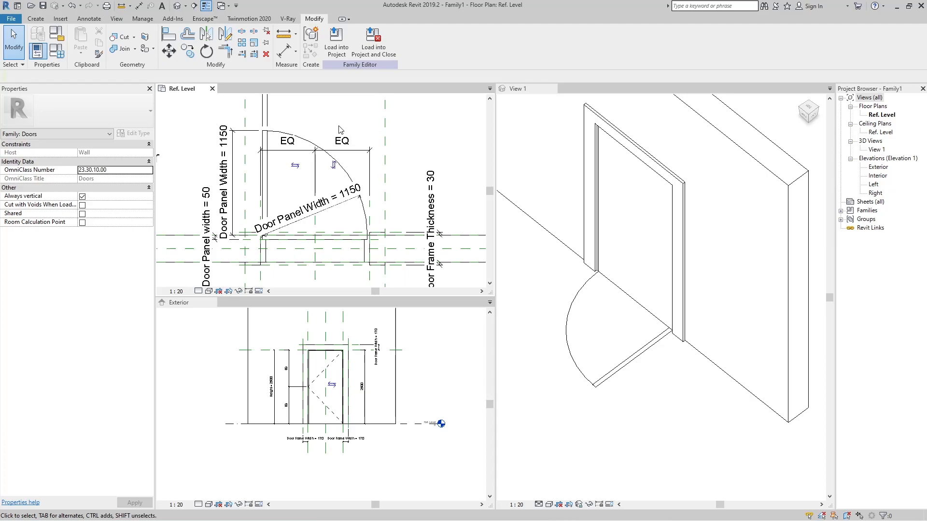
Convert the open leaf's rectangle and the connected swing arc from model lines to symbolic lines
click(317, 145)
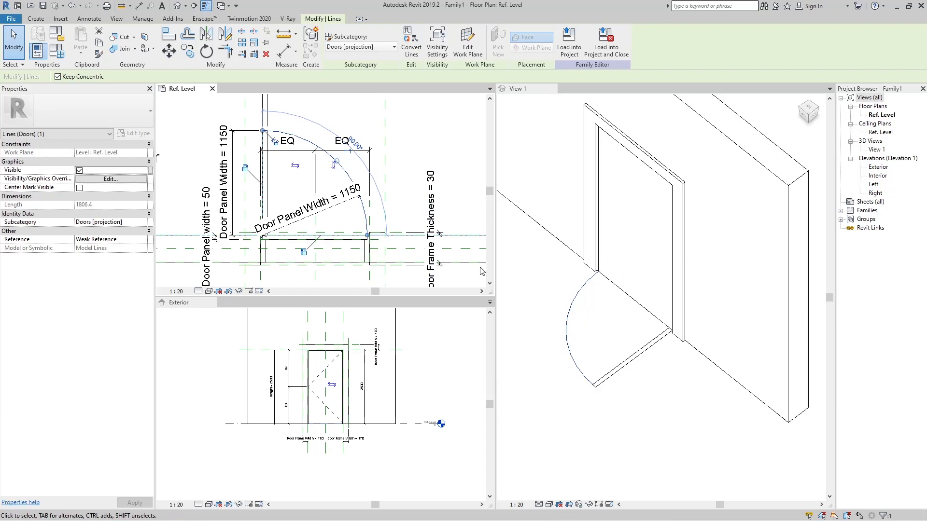
click(393, 141)
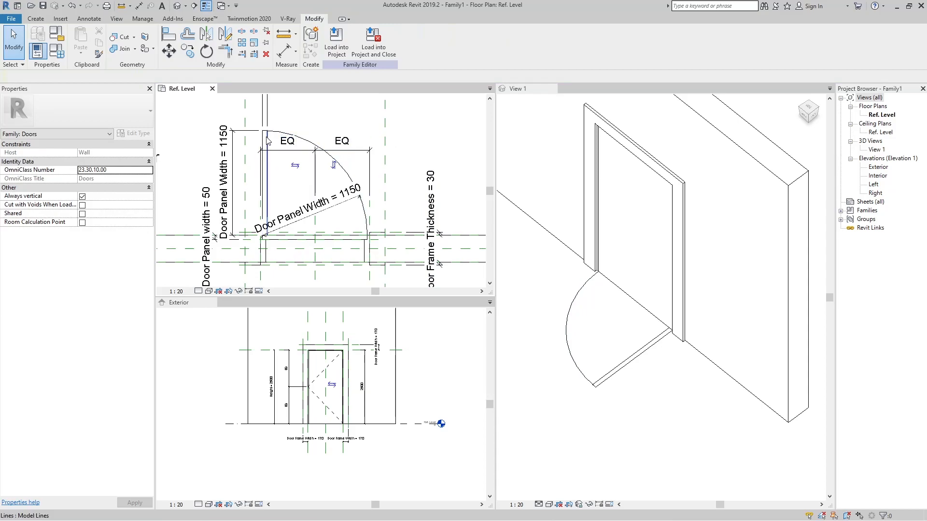
key(Tab)
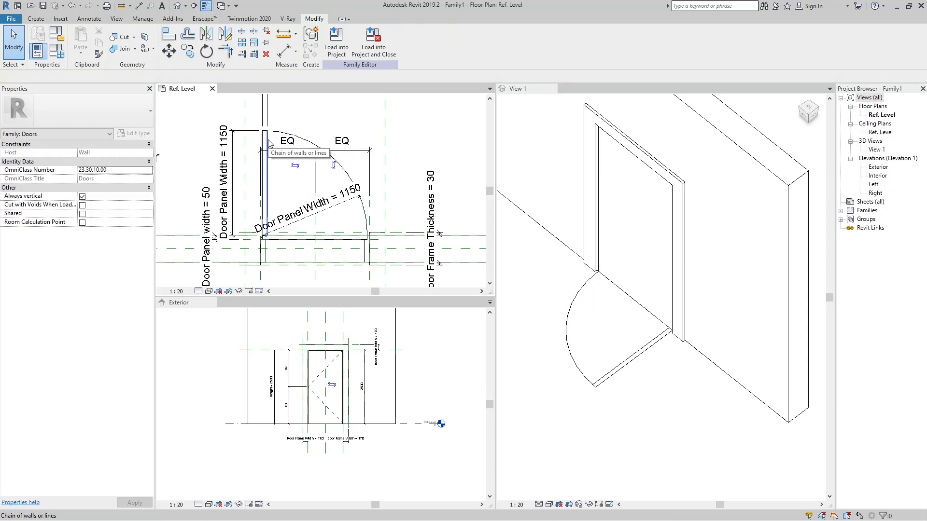
click(269, 143)
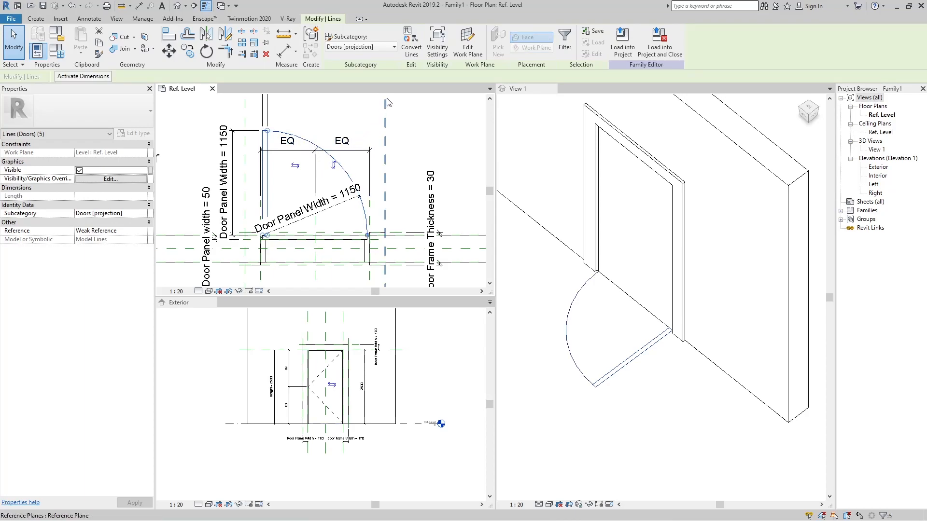
click(413, 48)
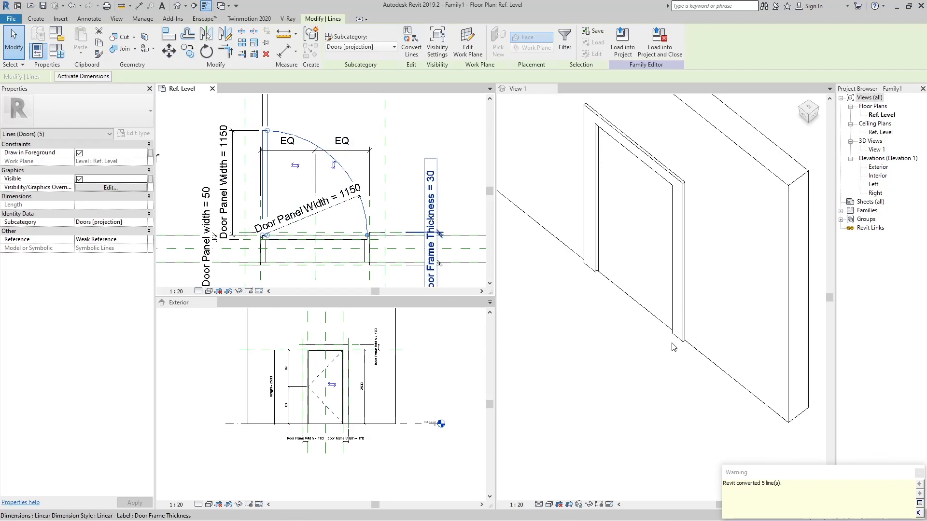
scroll(428, 241, down, 3)
click(430, 245)
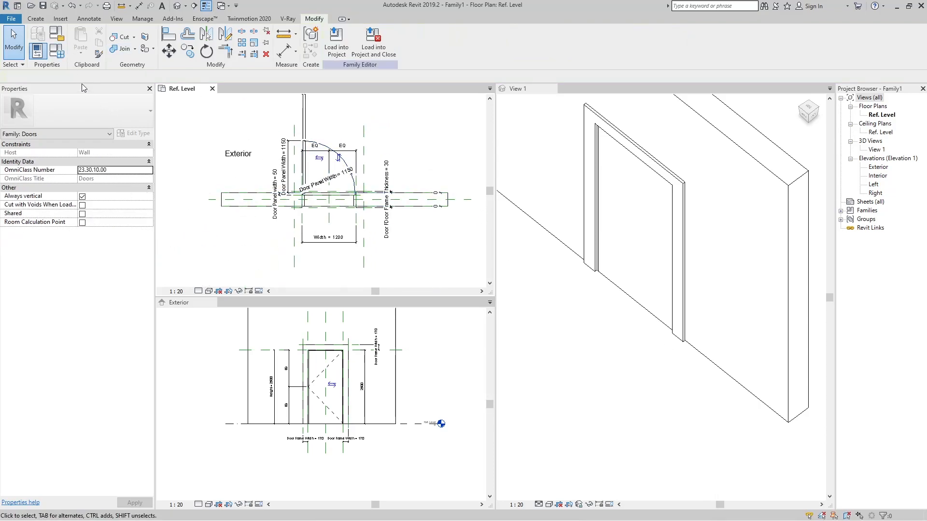
Set the door family's Width parameter to 1000 mm in the family types and apply it
click(57, 51)
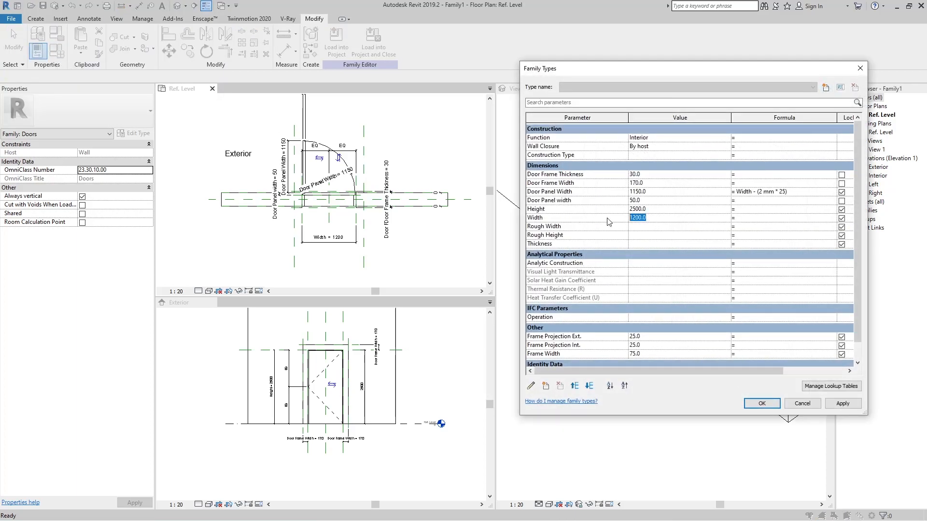
click(842, 402)
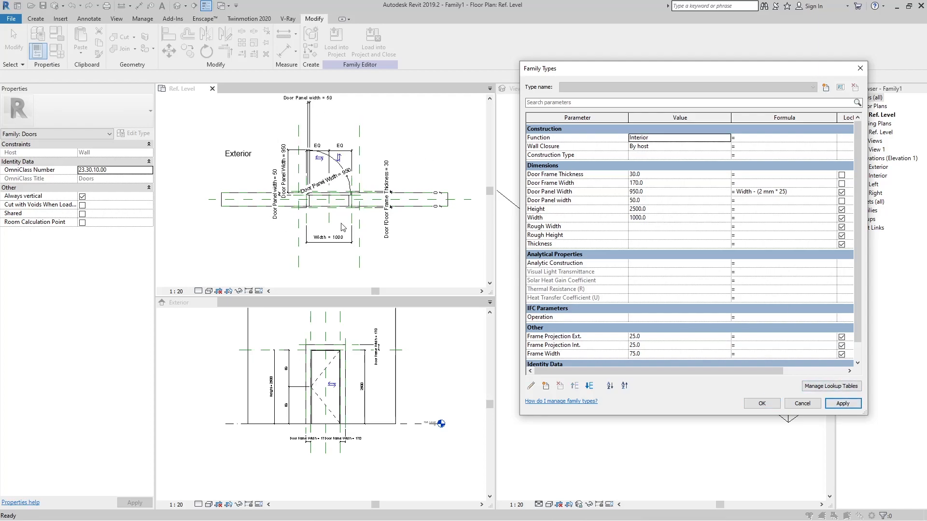
click(762, 403)
shift+middle_drag(658, 385, 670, 316)
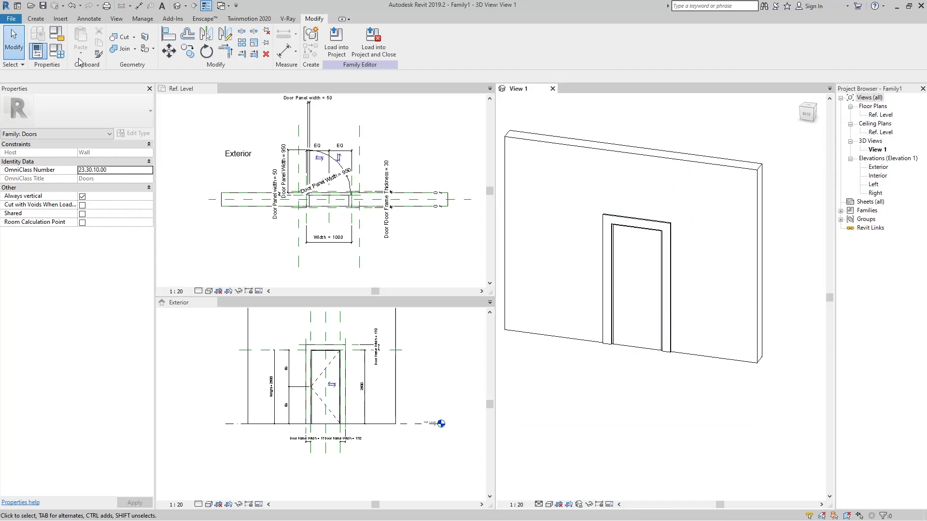
Create a new project from the Architectural Template
click(11, 19)
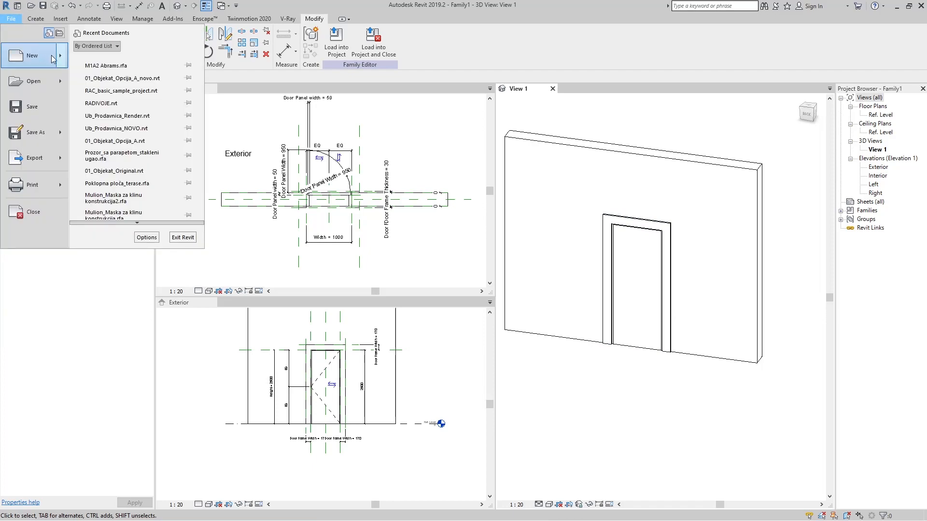
mouse_move(65, 59)
click(118, 60)
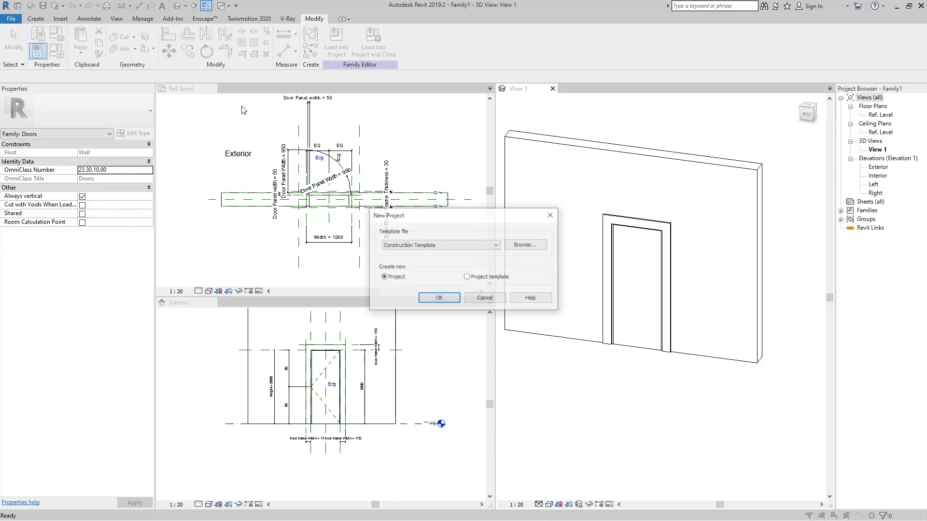
click(412, 245)
click(423, 261)
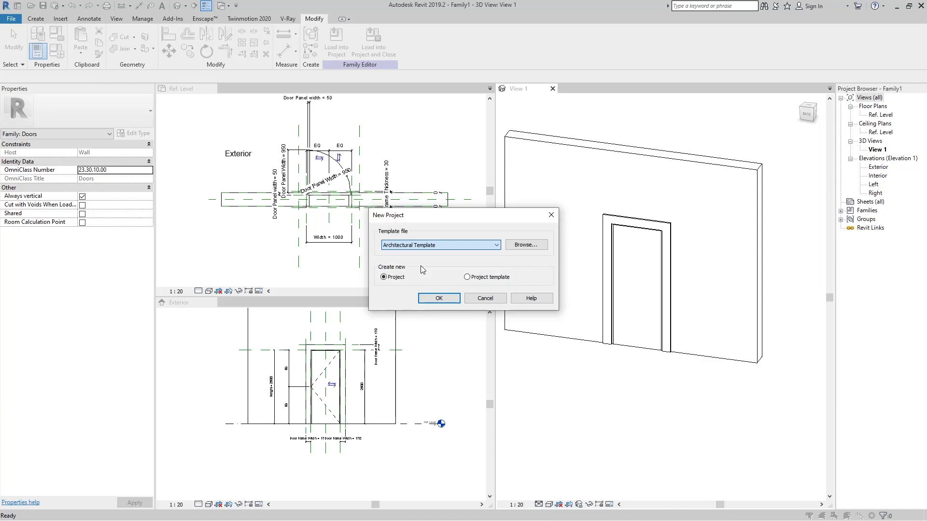
click(439, 298)
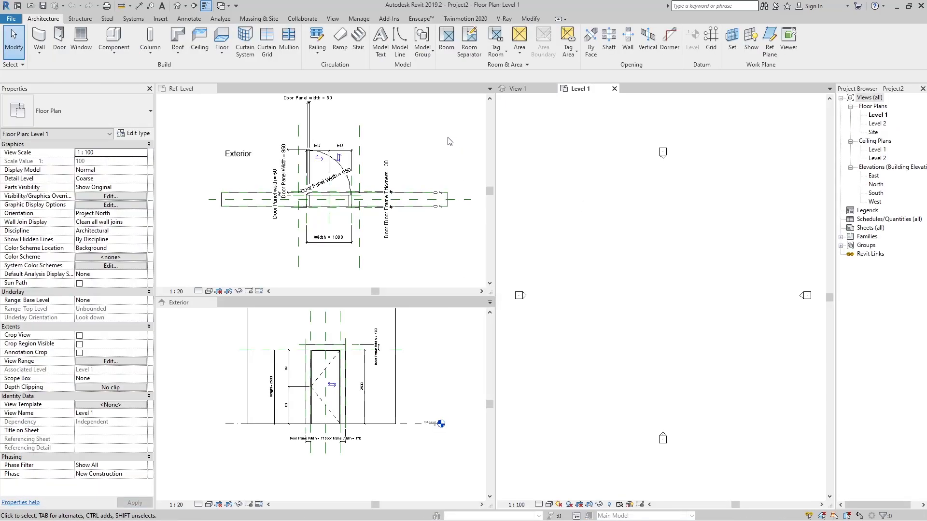
Load the door family into the new project and leave door placement without placing one
click(449, 141)
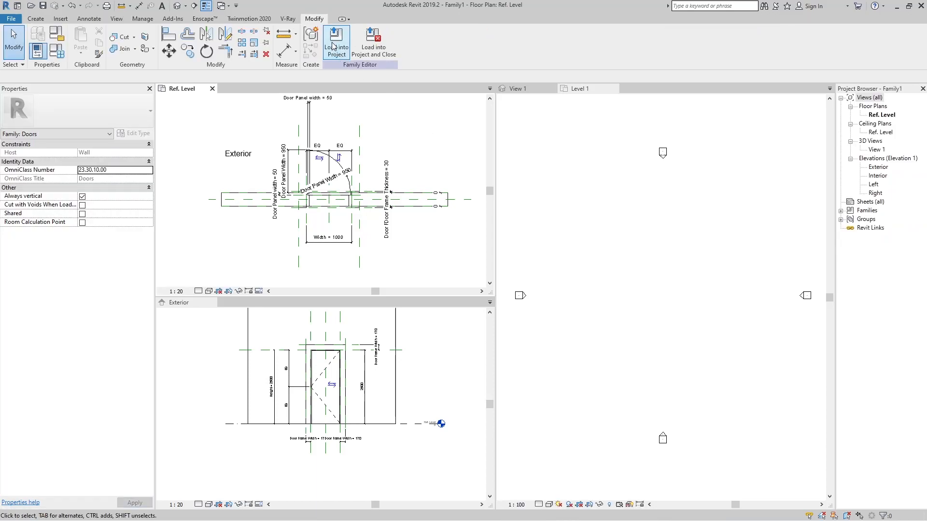
click(337, 39)
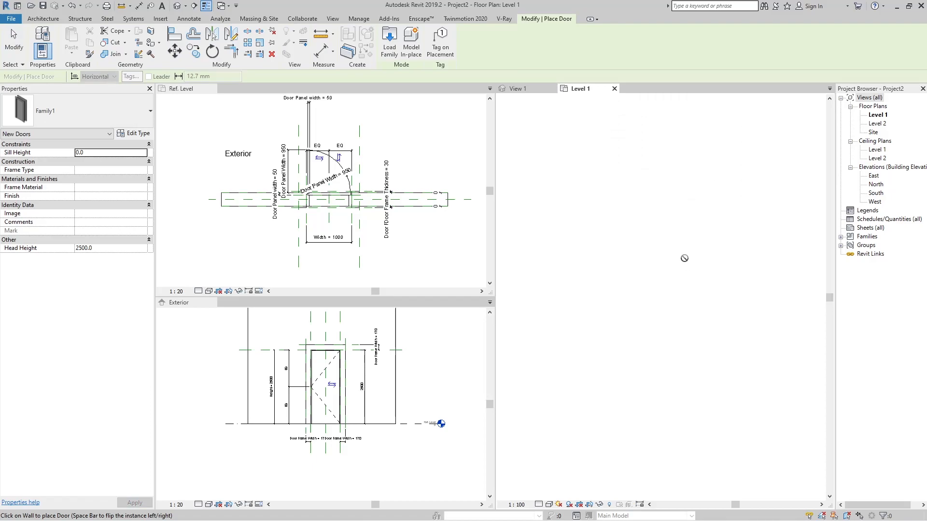
key(Escape)
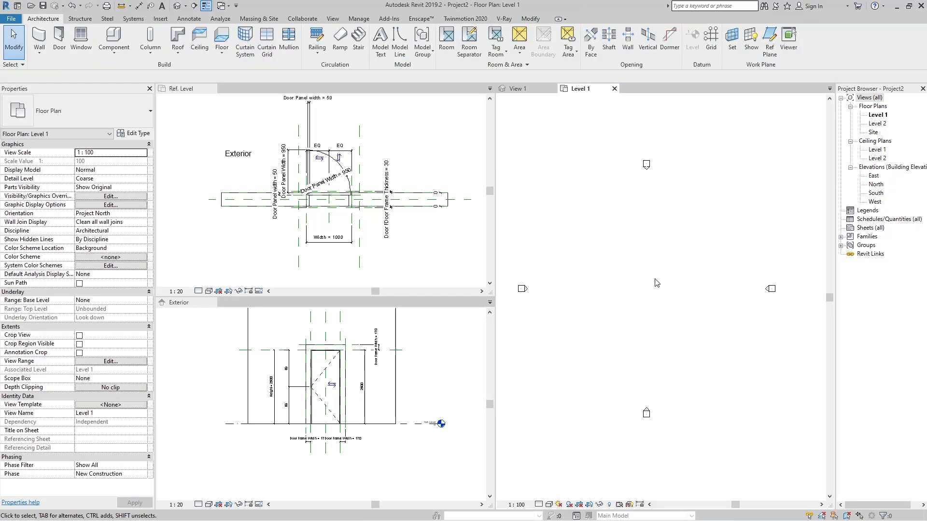
Draw a horizontal Generic - 200mm wall about 18000 mm long on Level 1, between the elevation markers
click(42, 38)
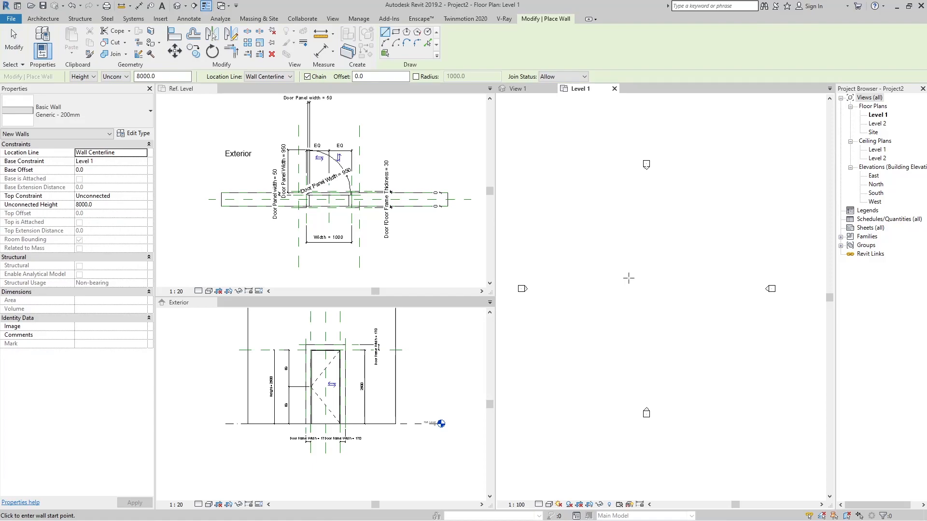
click(605, 287)
click(693, 287)
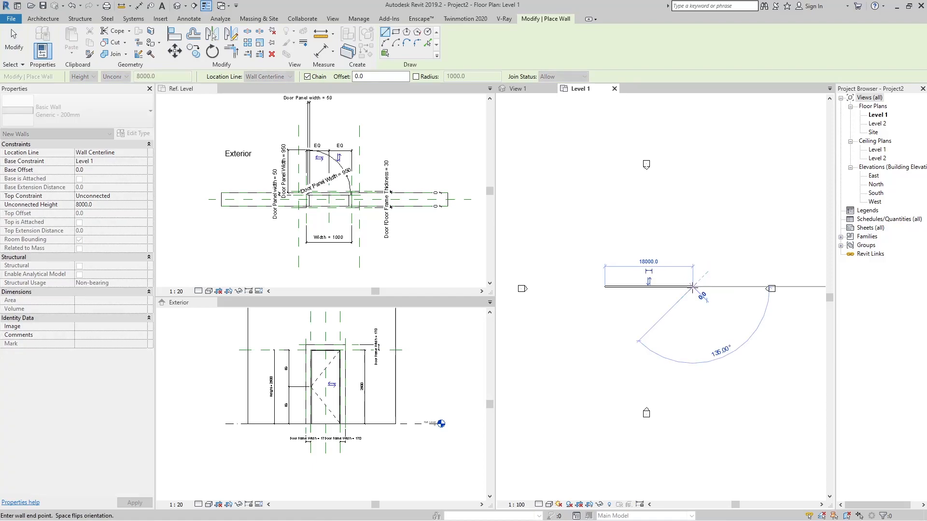
key(Escape)
key(Escape)
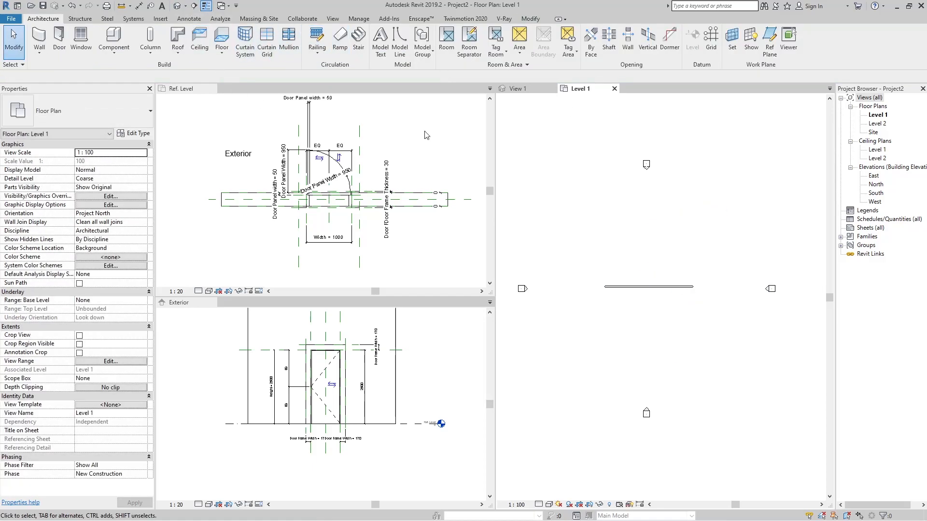
Place two Family1 doors in the wall, the first about 3000 mm from its start and the second about 3600 mm further along
click(58, 38)
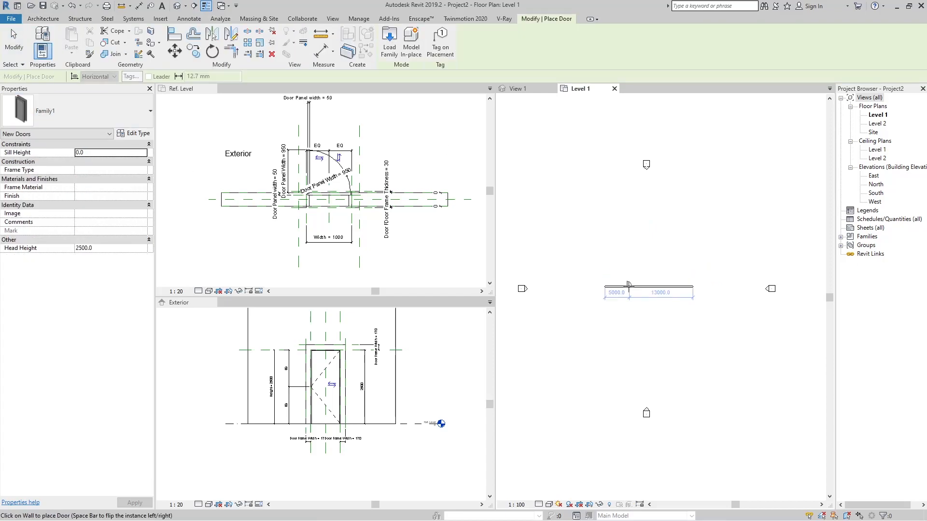
scroll(623, 284, up, 5)
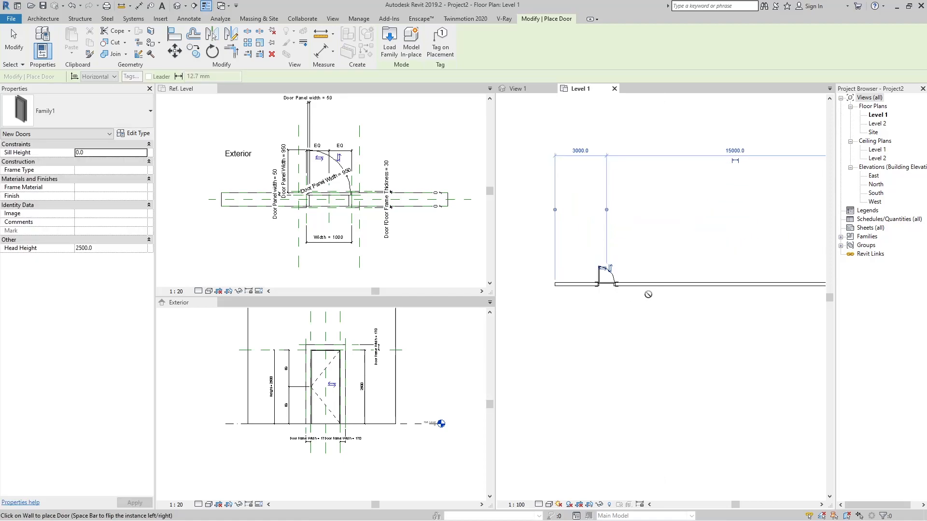
click(668, 284)
scroll(668, 284, up, 3)
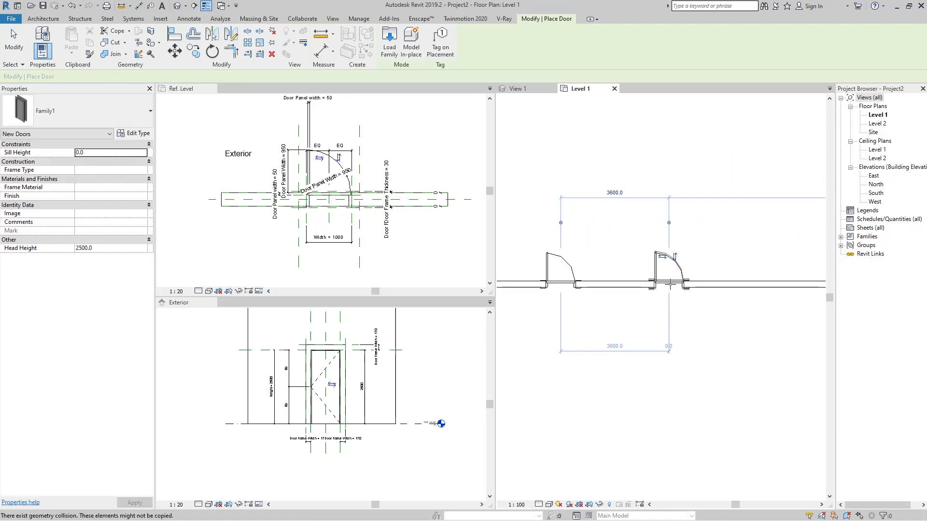
scroll(673, 270, down, 3)
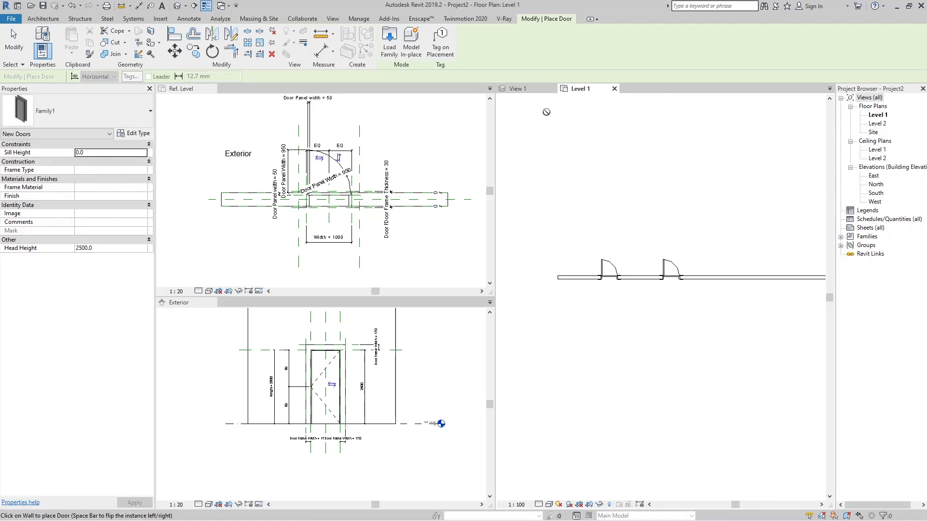
key(Escape)
key(Escape)
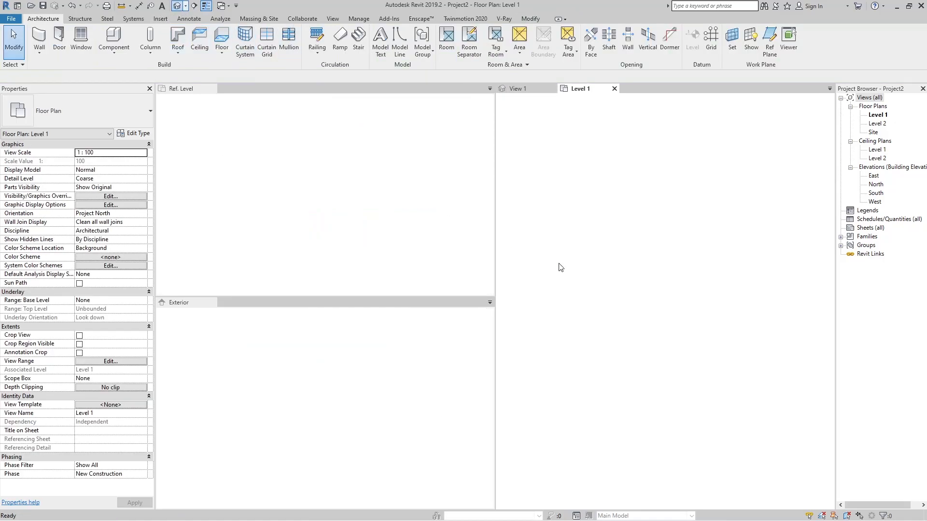
Open the default 3D view and examine the two doors in the wall
key(3)
key(d)
scroll(630, 340, up, 5)
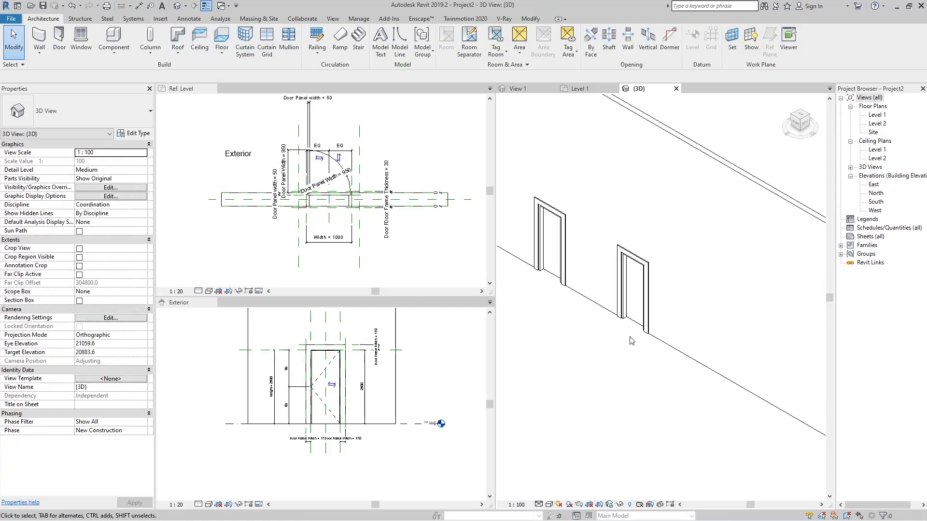
shift+middle_drag(592, 362, 623, 328)
scroll(617, 327, down, 3)
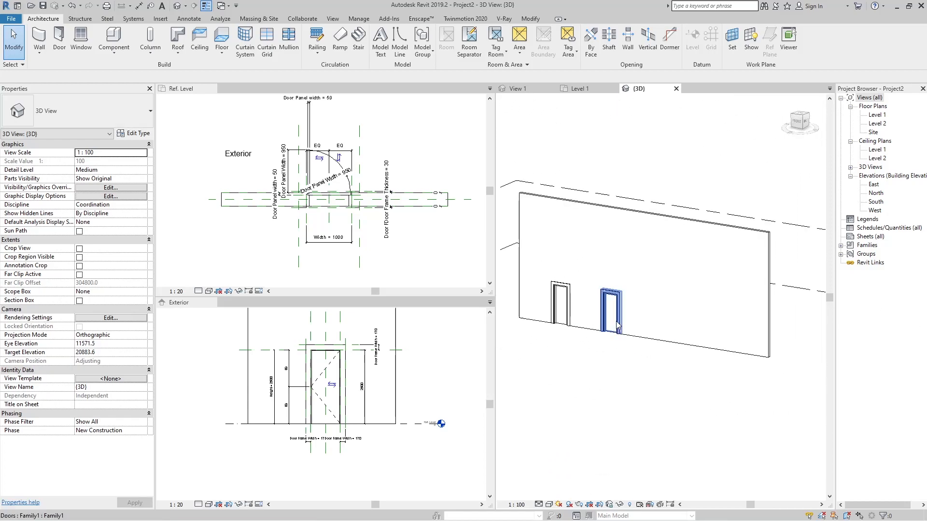
Set Door Frame Width to 150 mm in the placed door's type properties and apply it
click(617, 326)
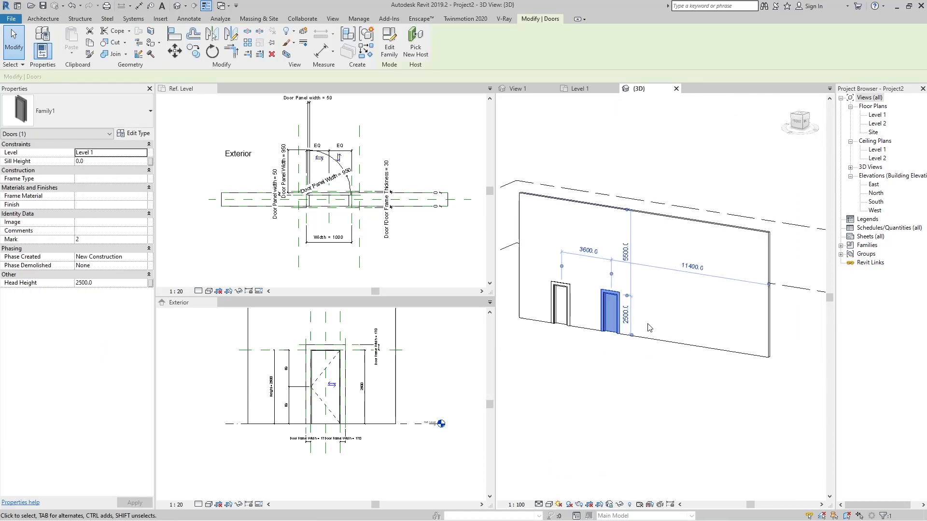
click(135, 134)
drag(639, 124, 191, 97)
click(231, 231)
text(150)
click(290, 393)
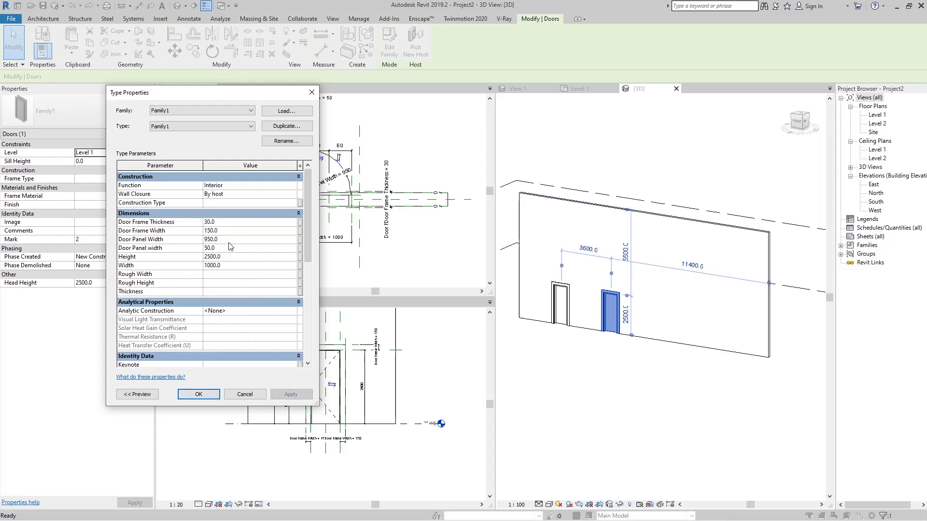
Increase the Width value in the door's type properties, apply it and inspect the widened doors in 3D
click(226, 268)
text(12)
click(299, 395)
click(198, 395)
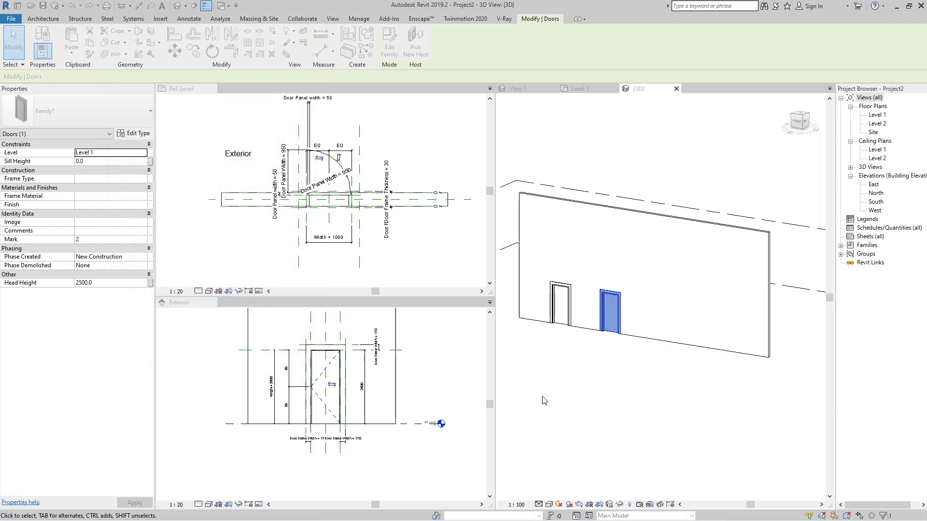
click(542, 399)
shift+middle_drag(542, 399, 621, 365)
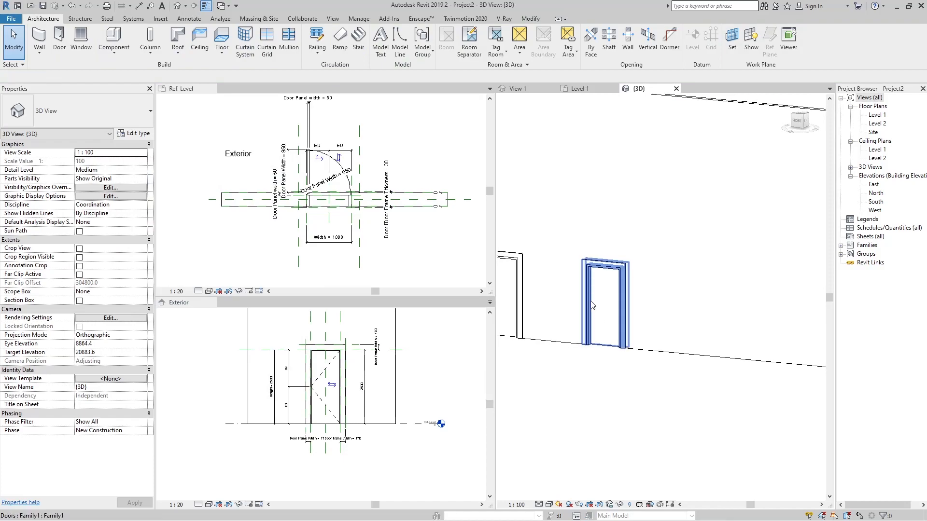